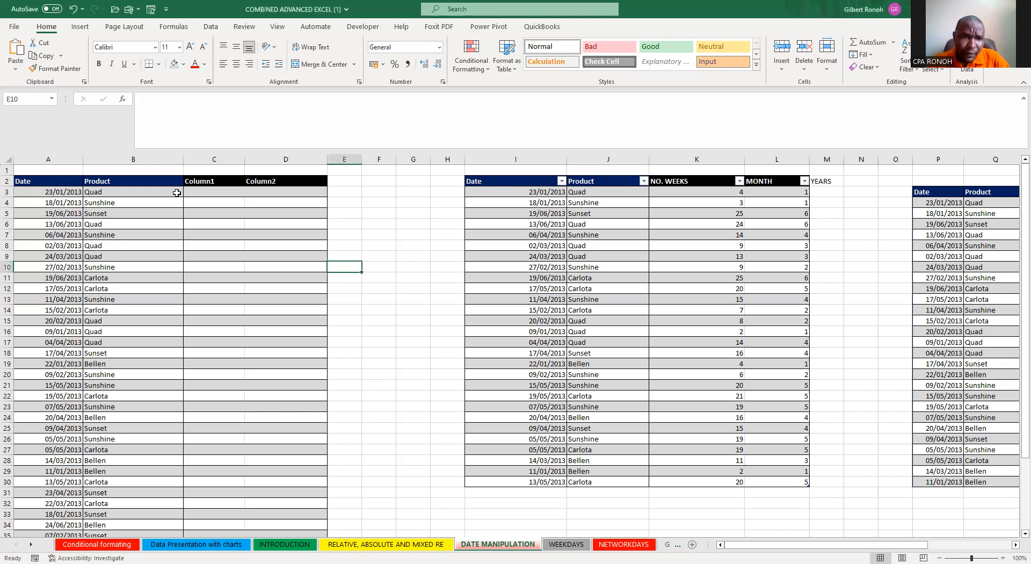
Step: Delete the empty Column1 and Column2 columns from the first table
click(194, 192)
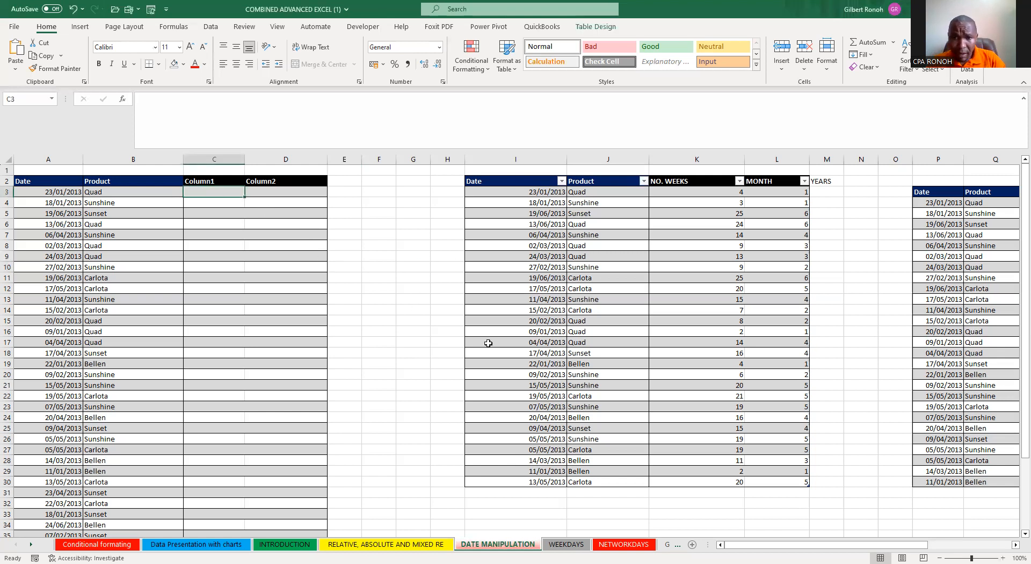
click(313, 235)
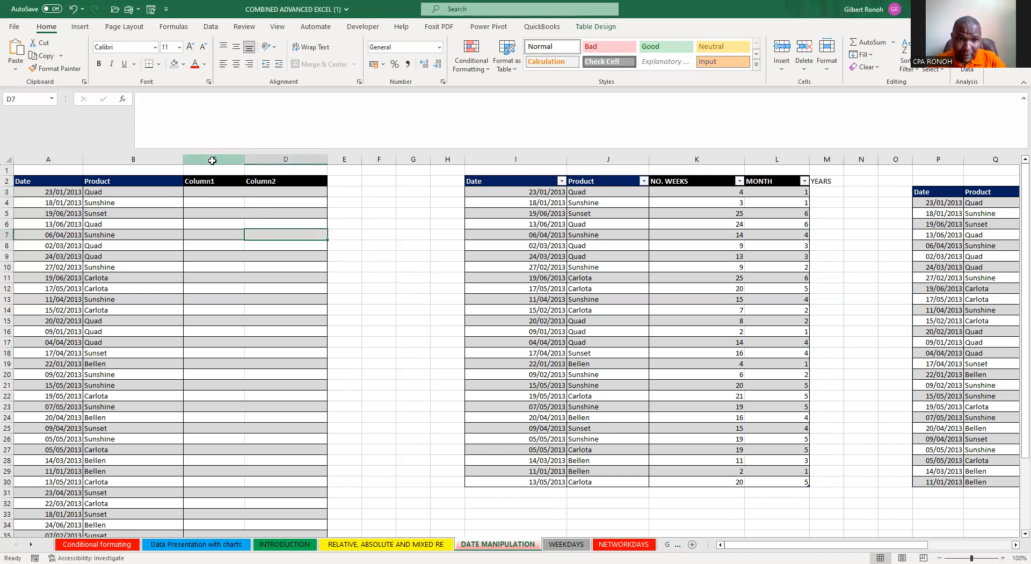
click(214, 159)
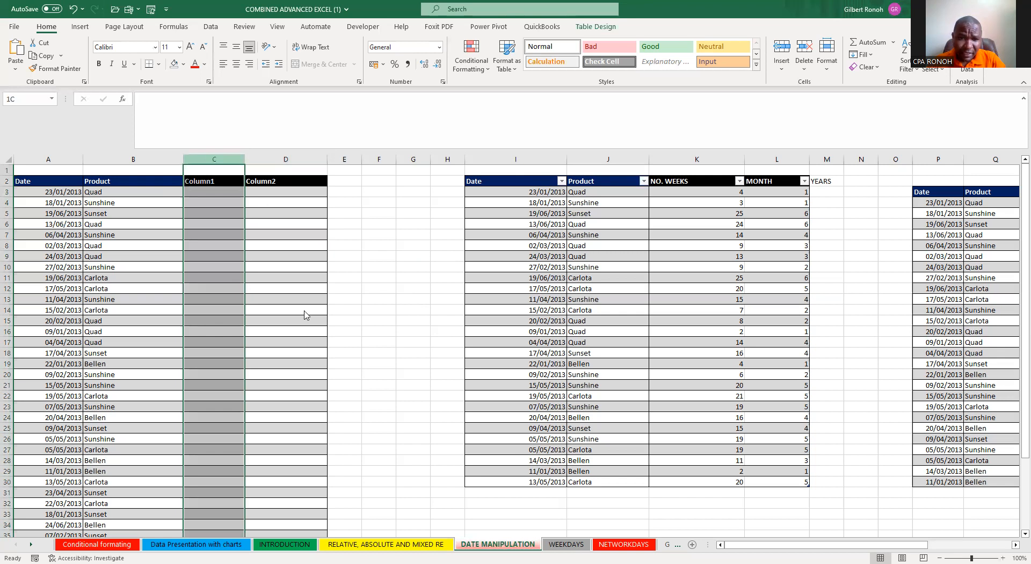
drag(214, 159, 285, 159)
right_click(277, 186)
click(307, 310)
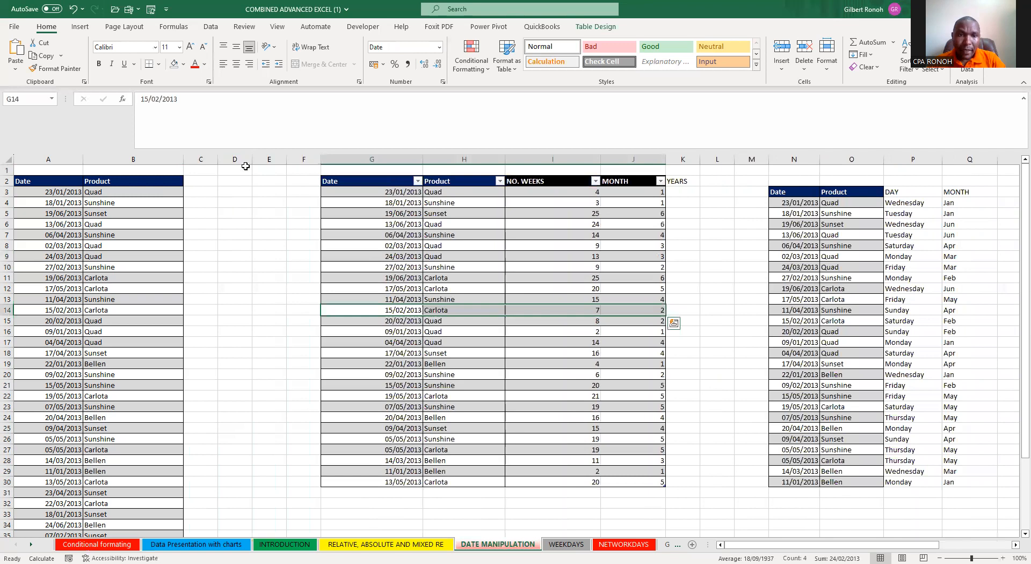
click(303, 247)
click(252, 184)
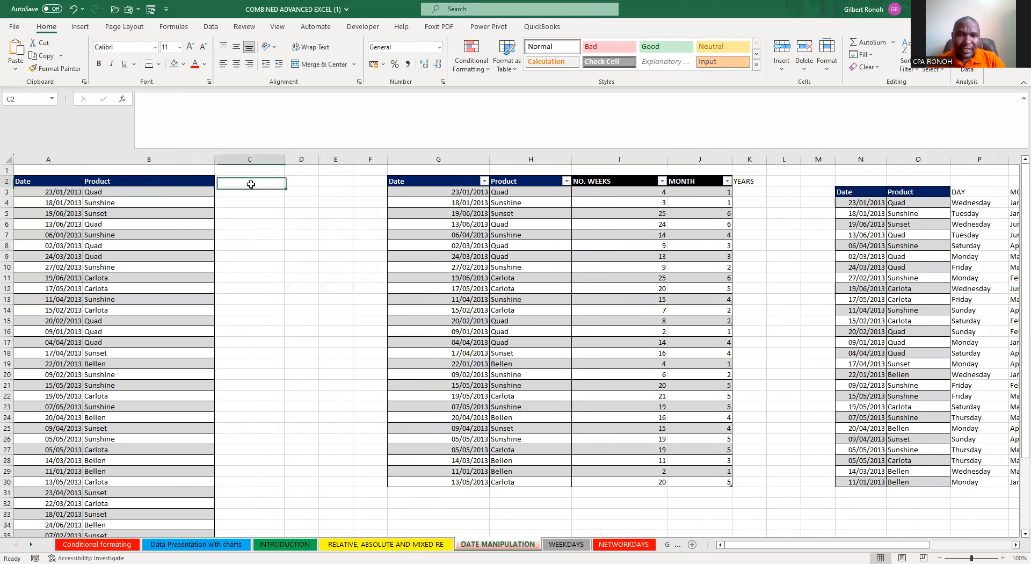
click(265, 159)
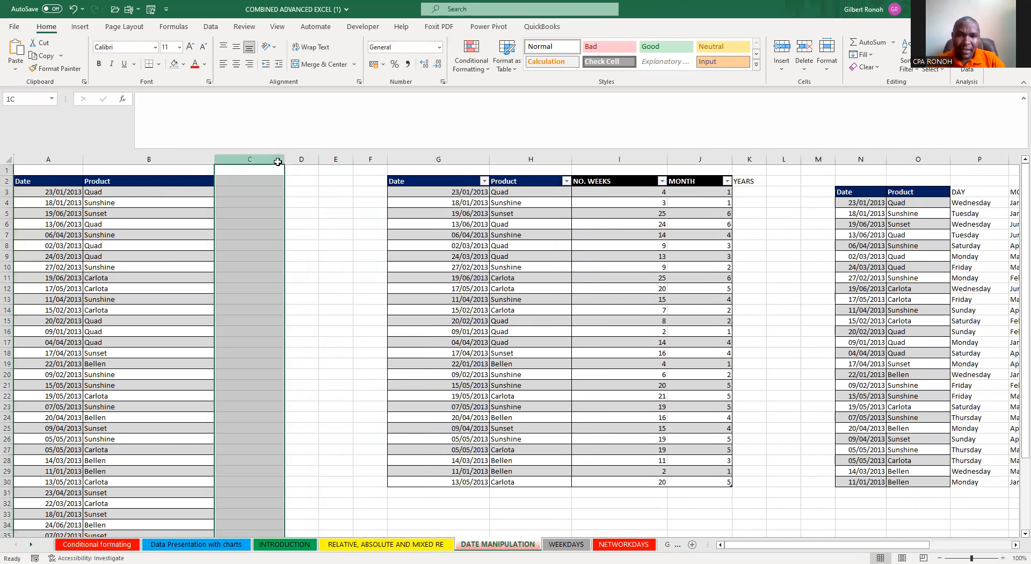
drag(265, 159, 370, 159)
right_click(317, 222)
click(351, 331)
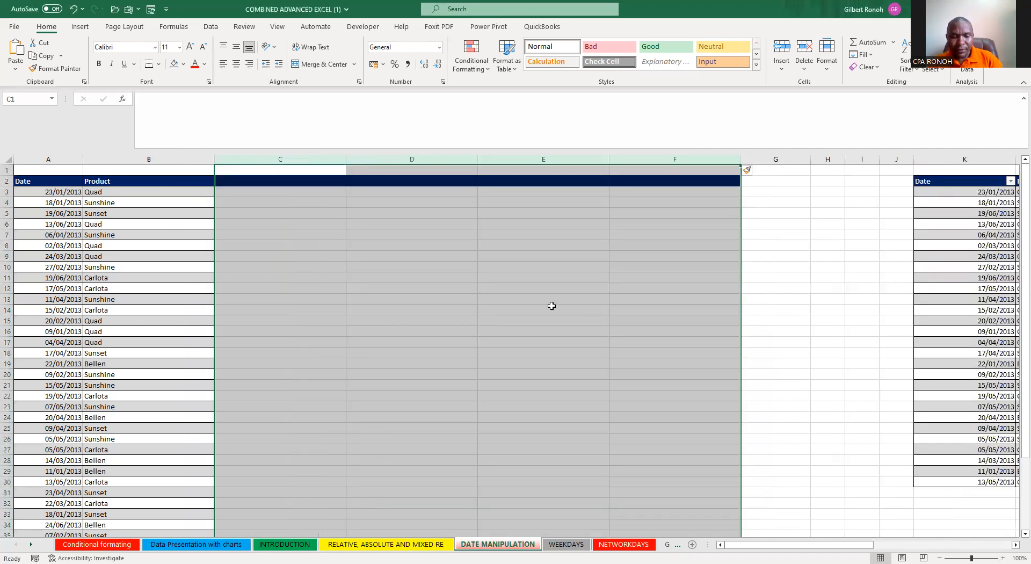
key(ctrl+z)
Step: Insert two columns after the first table's Product column and head the first one "No. of weeks"
click(268, 157)
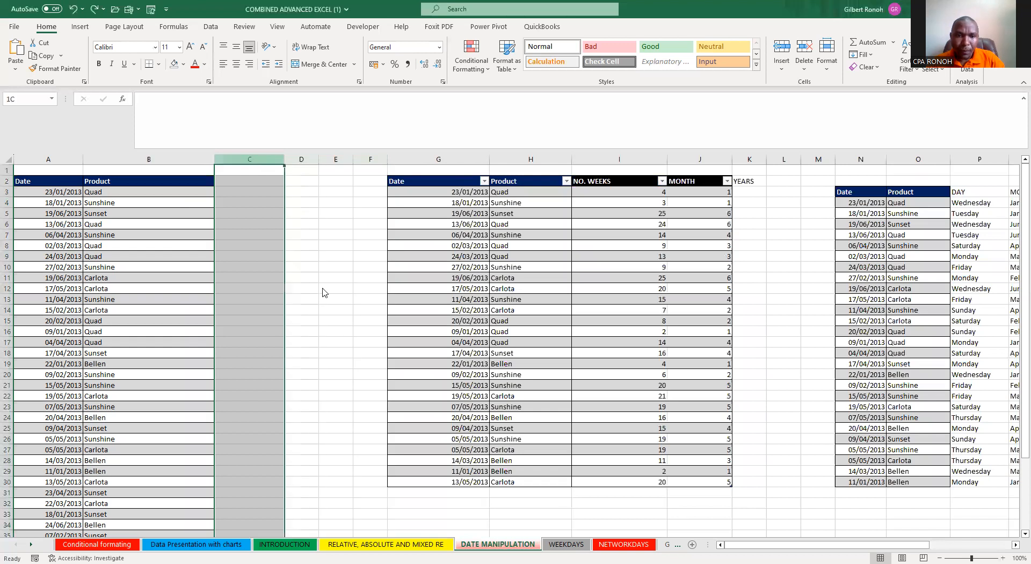
key(ctrl+y)
click(240, 182)
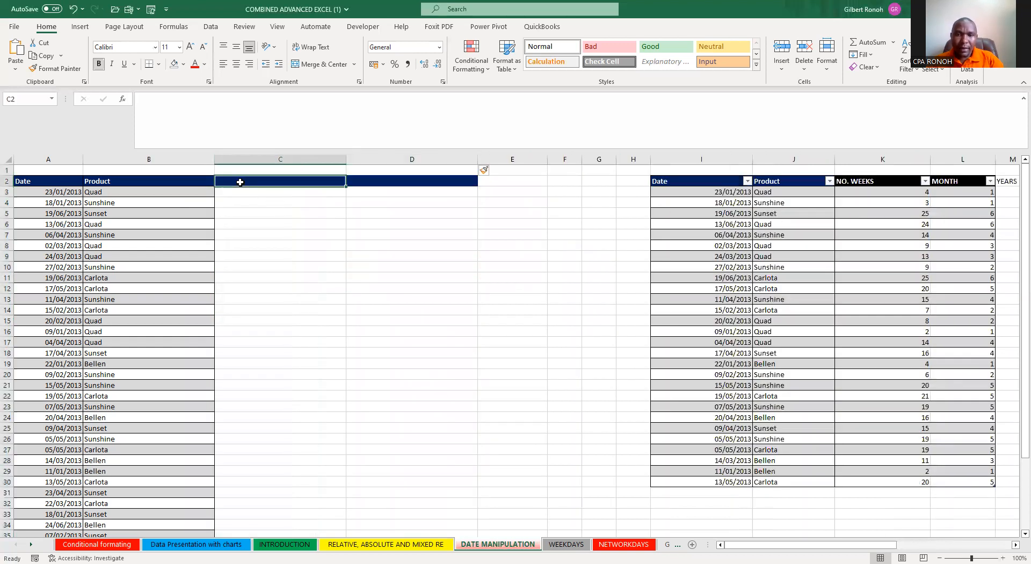
text(no)
key(BackSpace)
text(No)
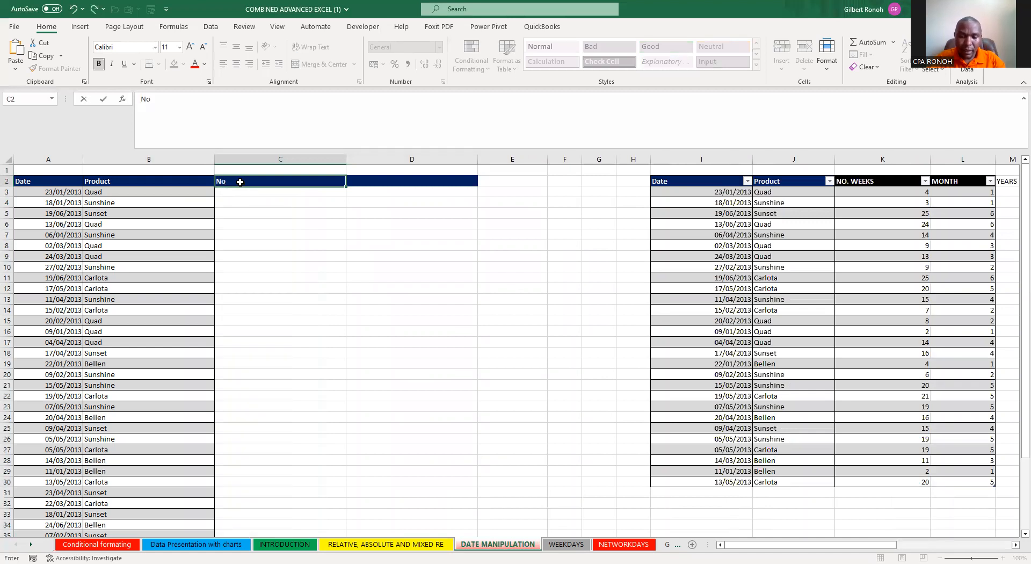
text(. of weeks)
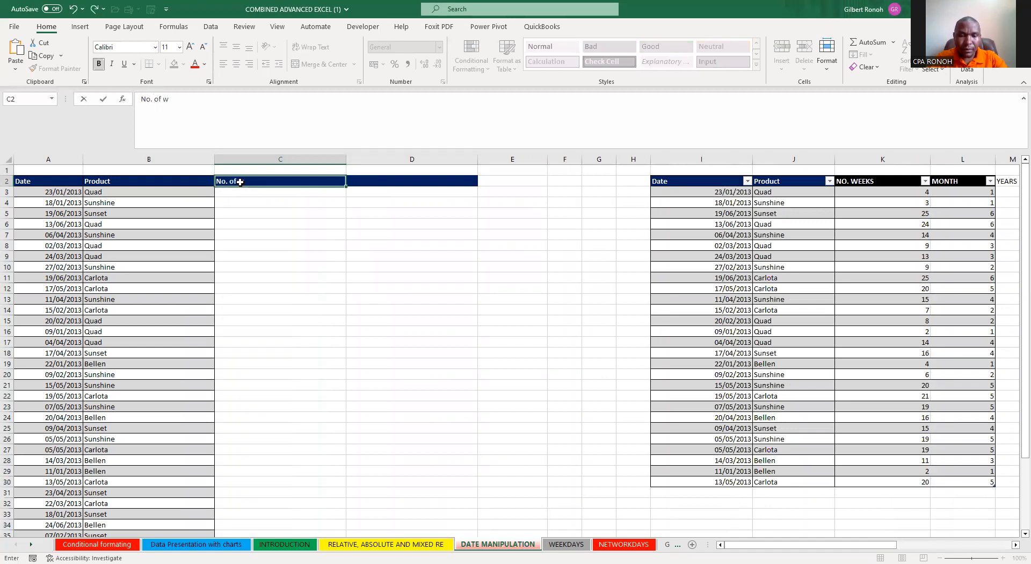
click(438, 265)
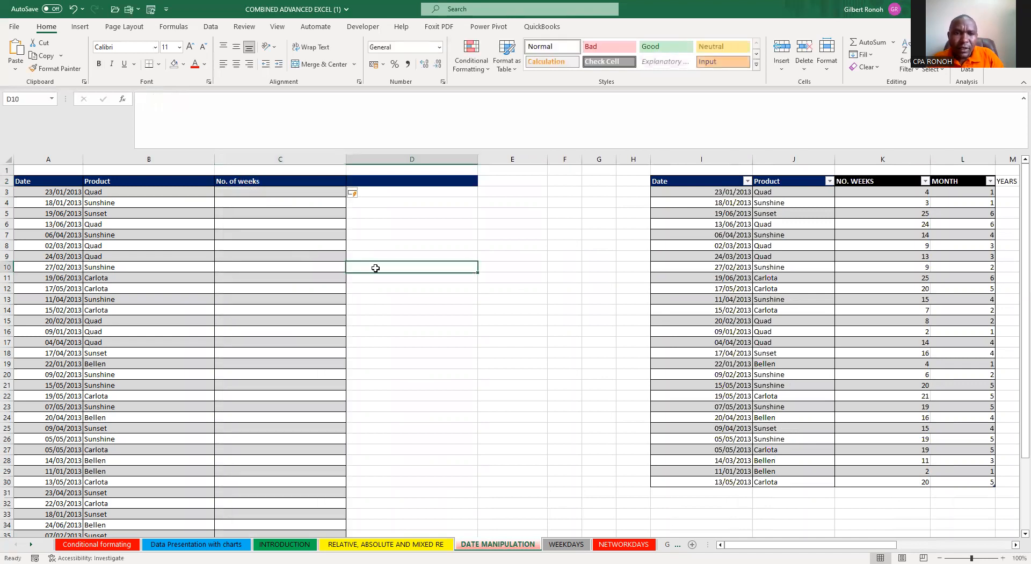
click(425, 298)
Step: Inspect how the first date in the Date column, cell A3, is written
click(49, 195)
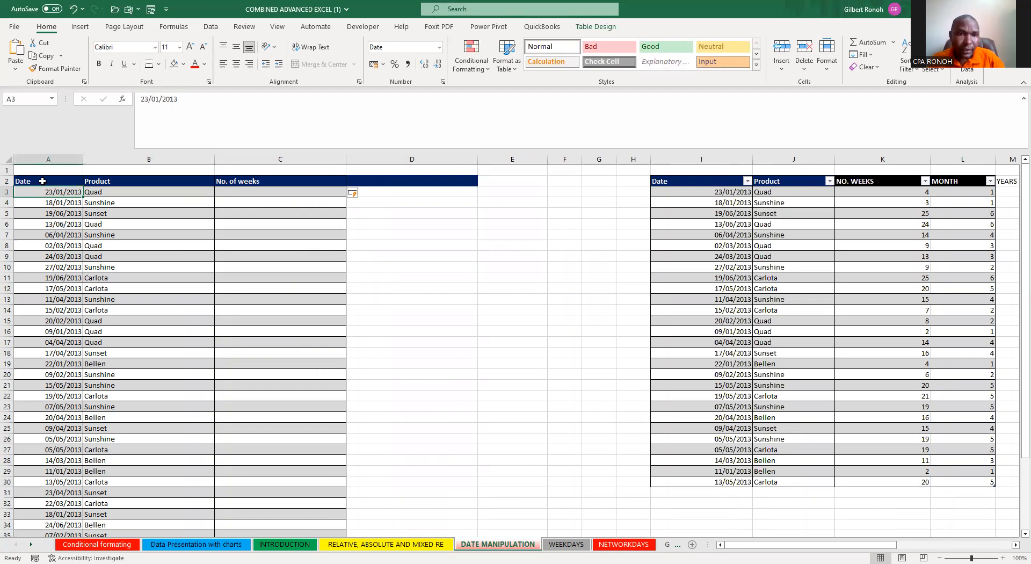
double_click(148, 97)
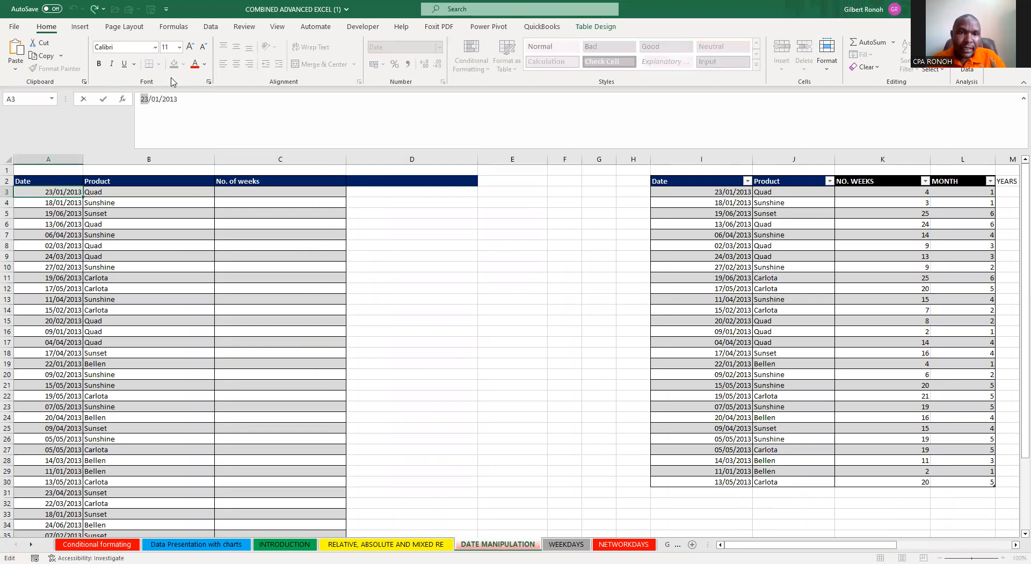
click(191, 98)
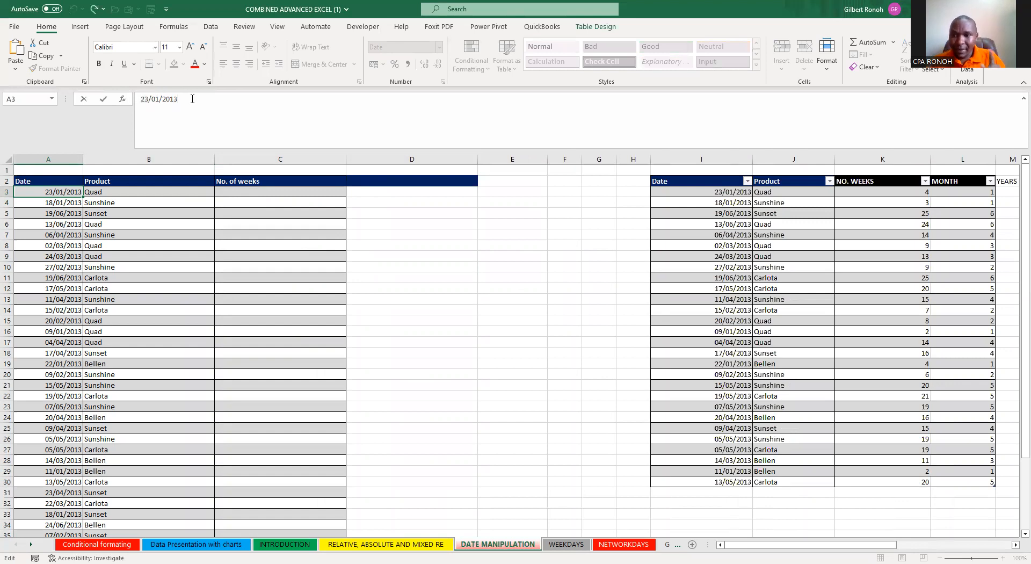
Step: Enter the formula =TODAY() in the blank cell E12
click(490, 288)
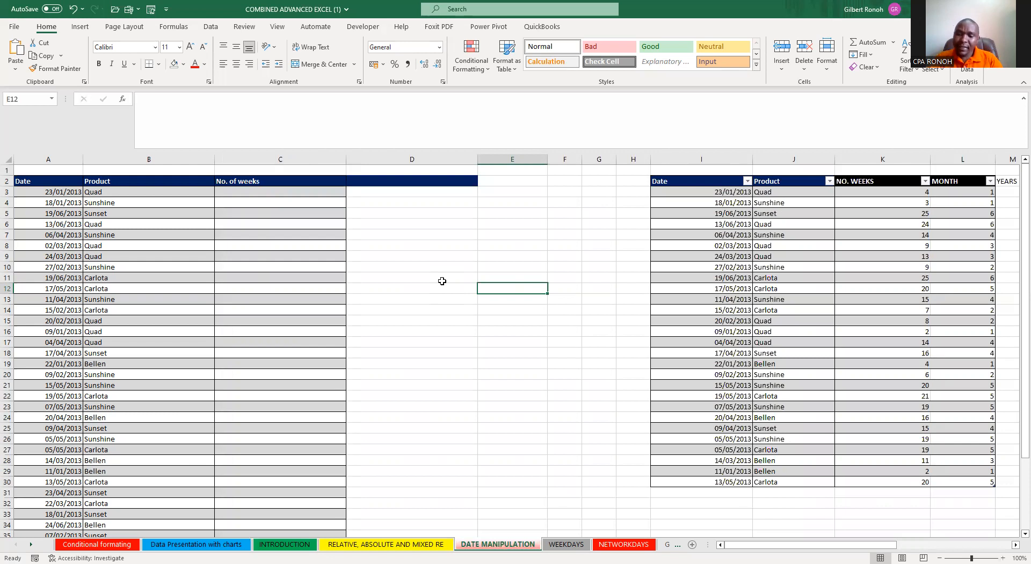
text(=)
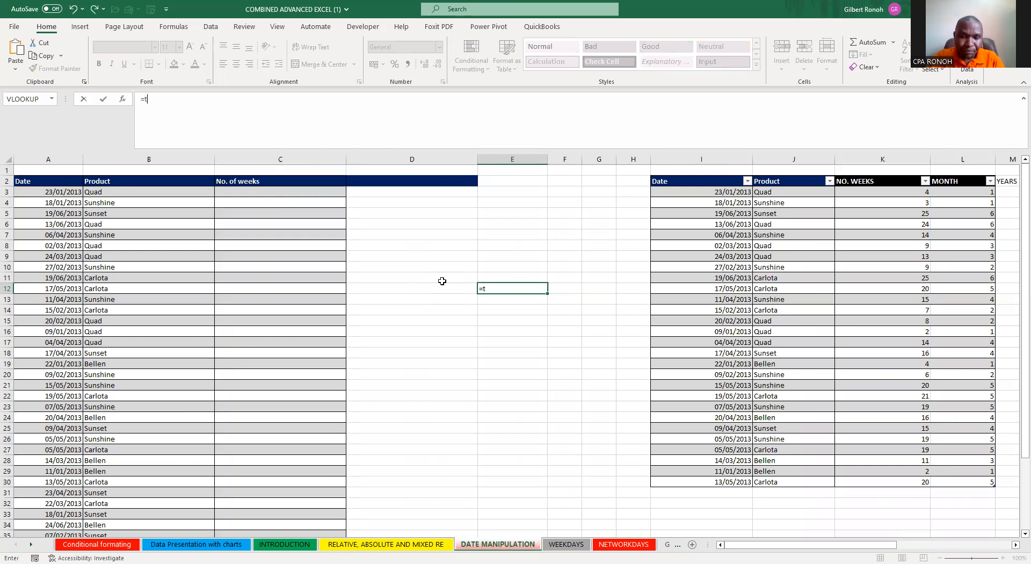
text(today)
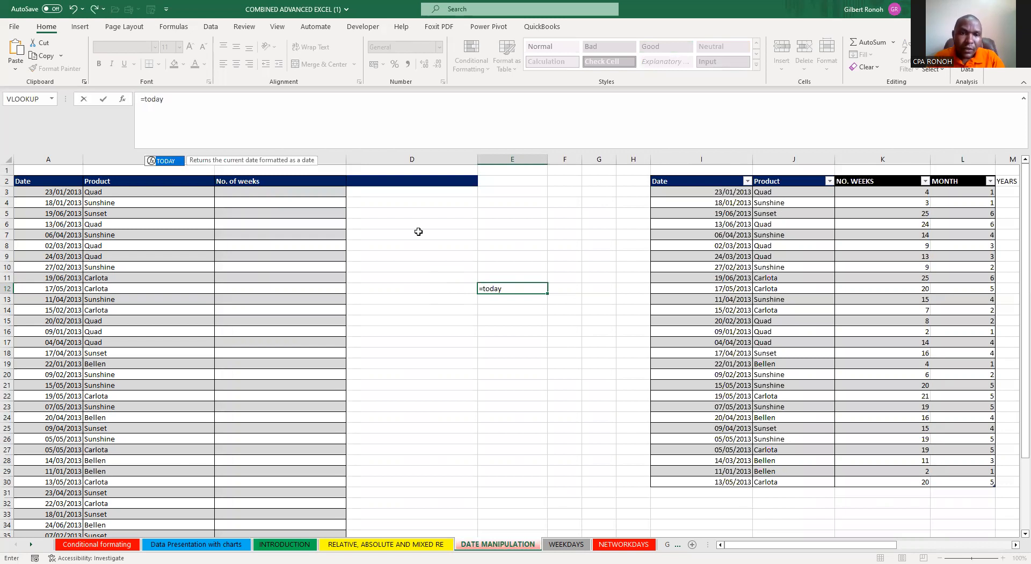
double_click(164, 162)
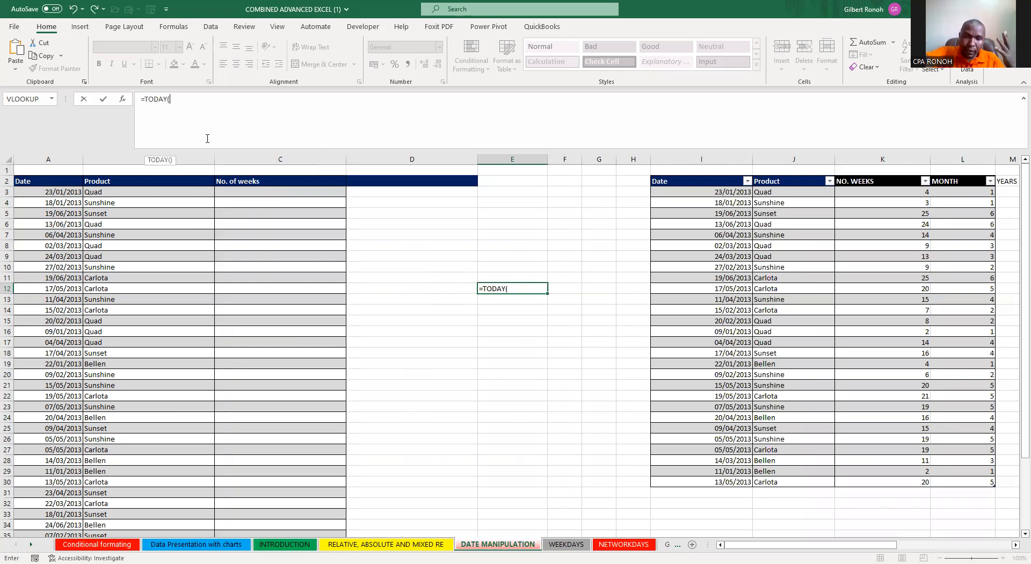
text())
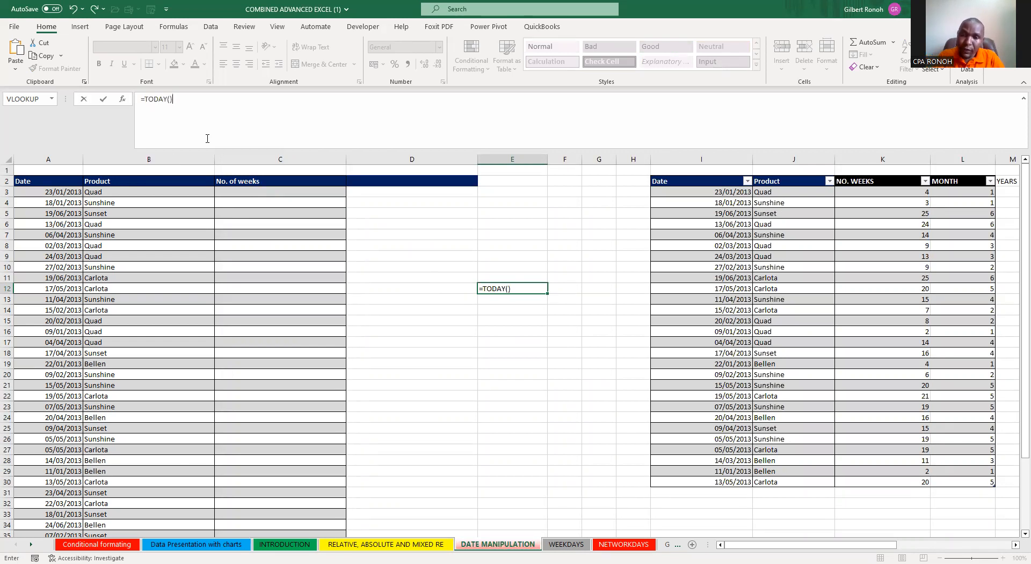
key(Return)
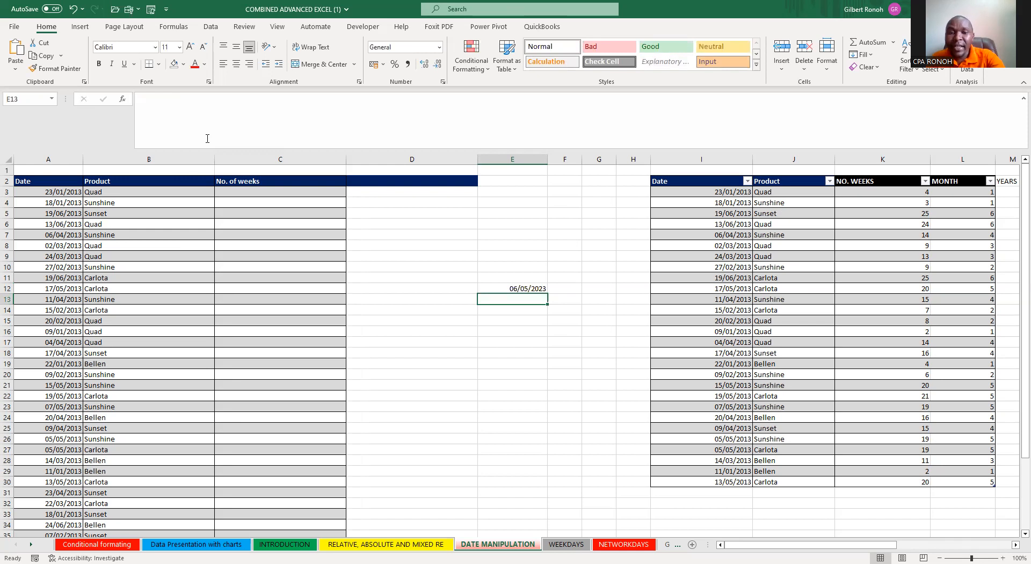
Step: Clear the TODAY formula from cell E12
click(522, 287)
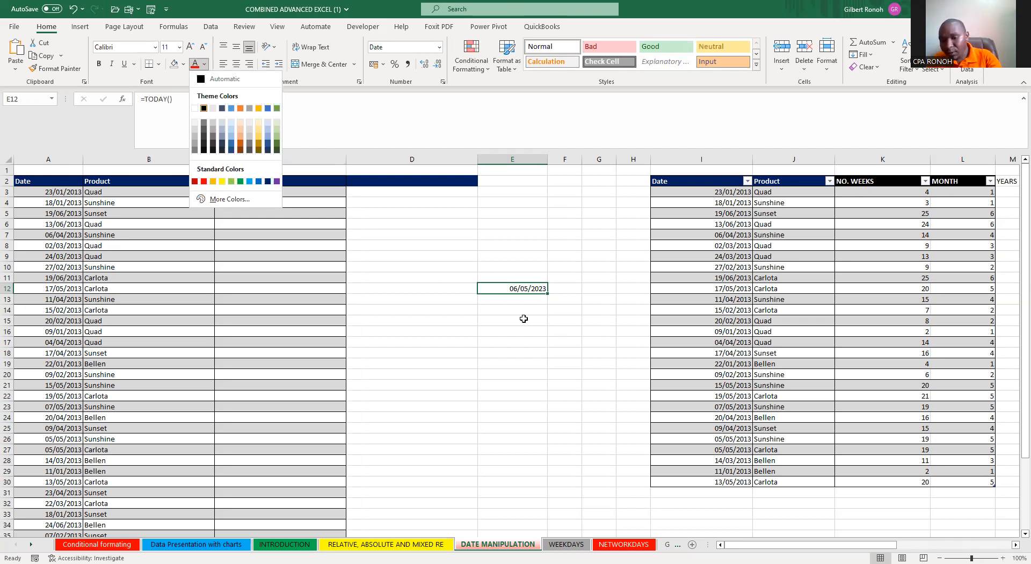
key(Escape)
key(Delete)
click(517, 335)
Step: Enter the function name "weeknum" as a note in cell E8, beside the table
click(273, 203)
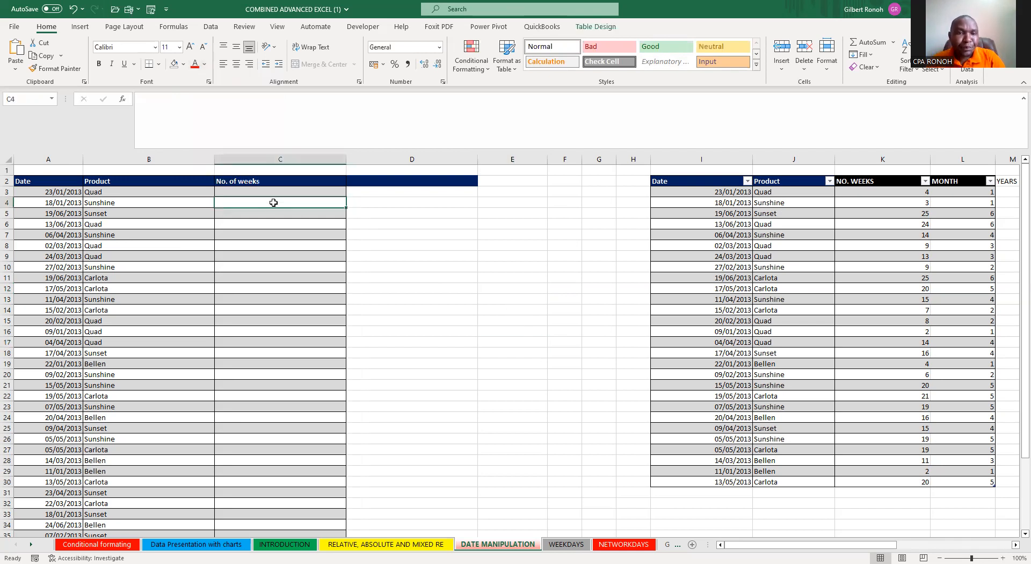
click(243, 191)
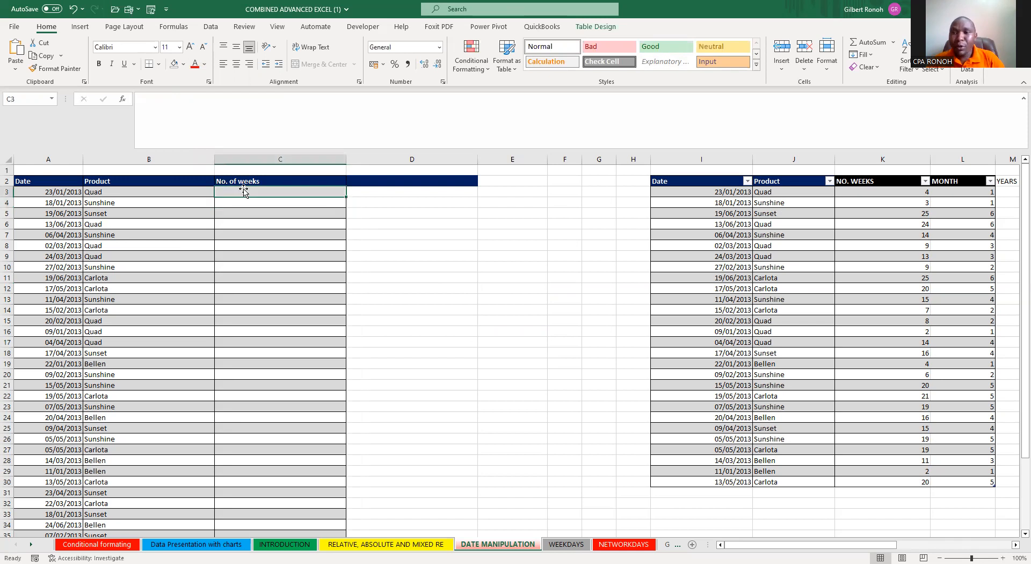
click(483, 249)
text(w)
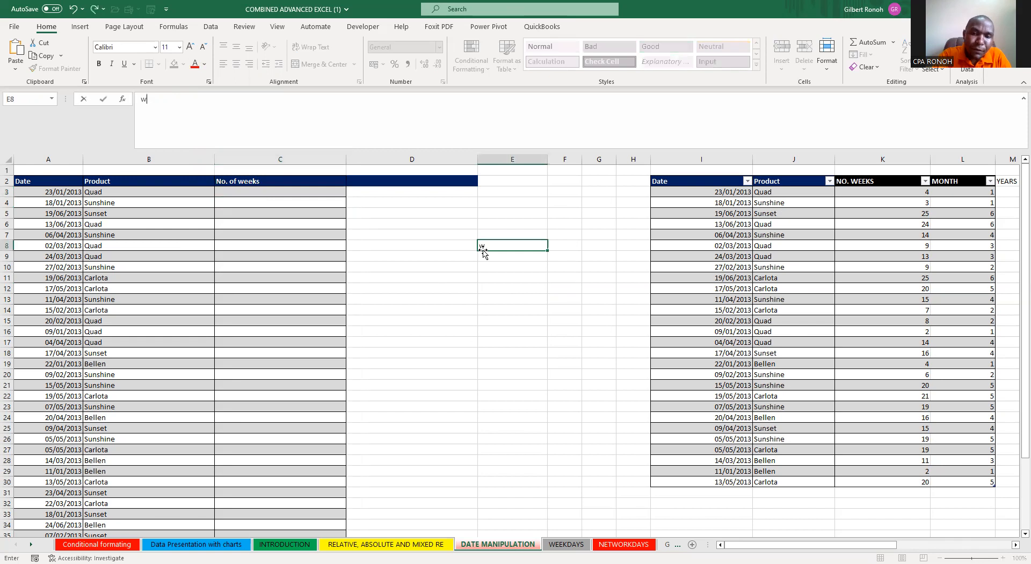
text(eeknum)
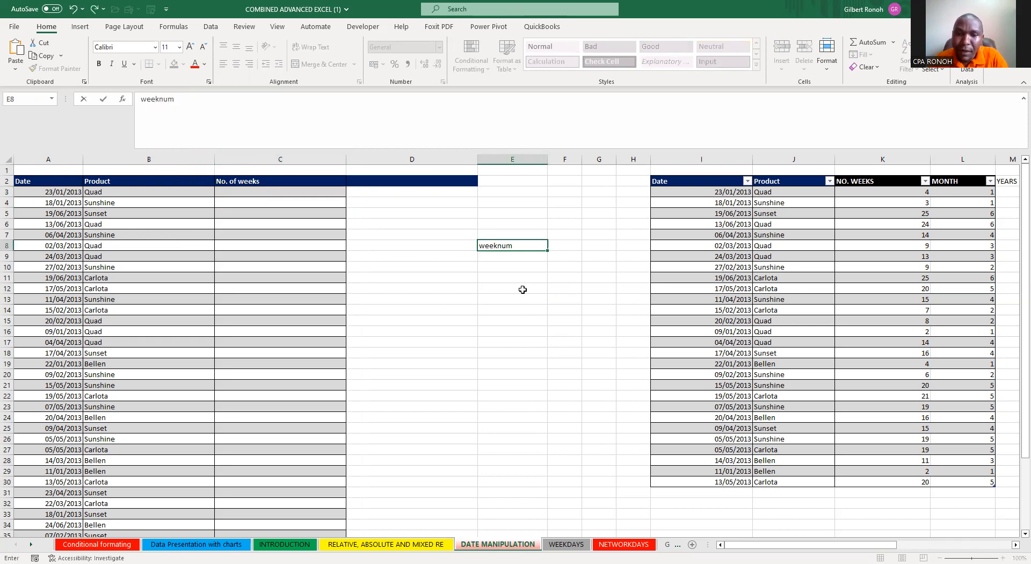
key(Return)
click(505, 251)
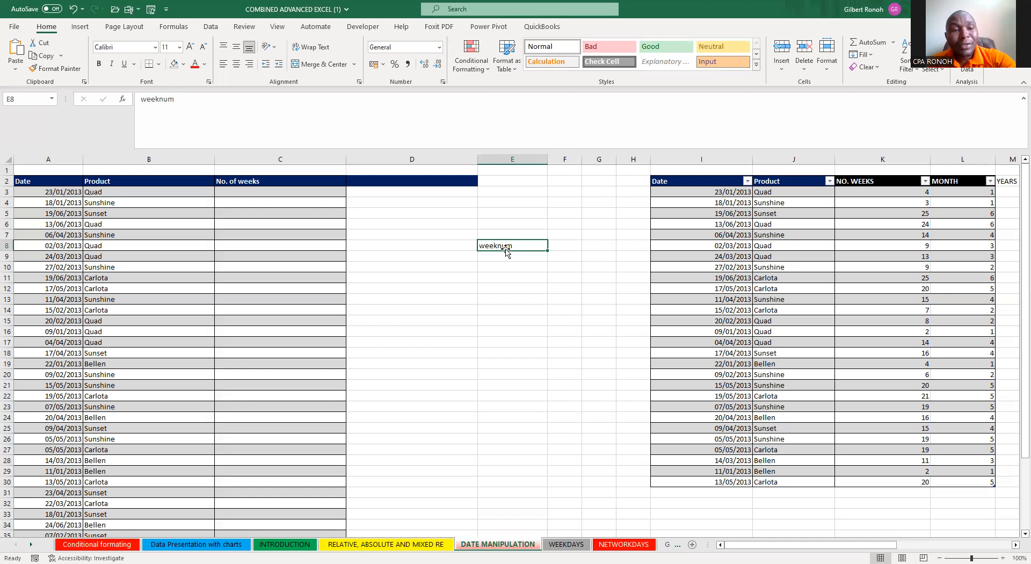
click(253, 192)
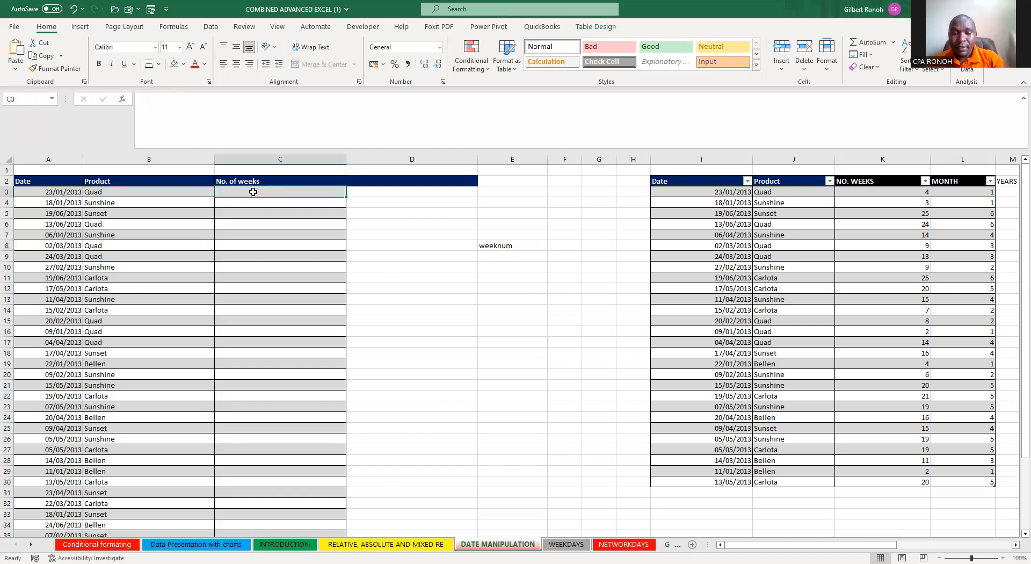
text(=)
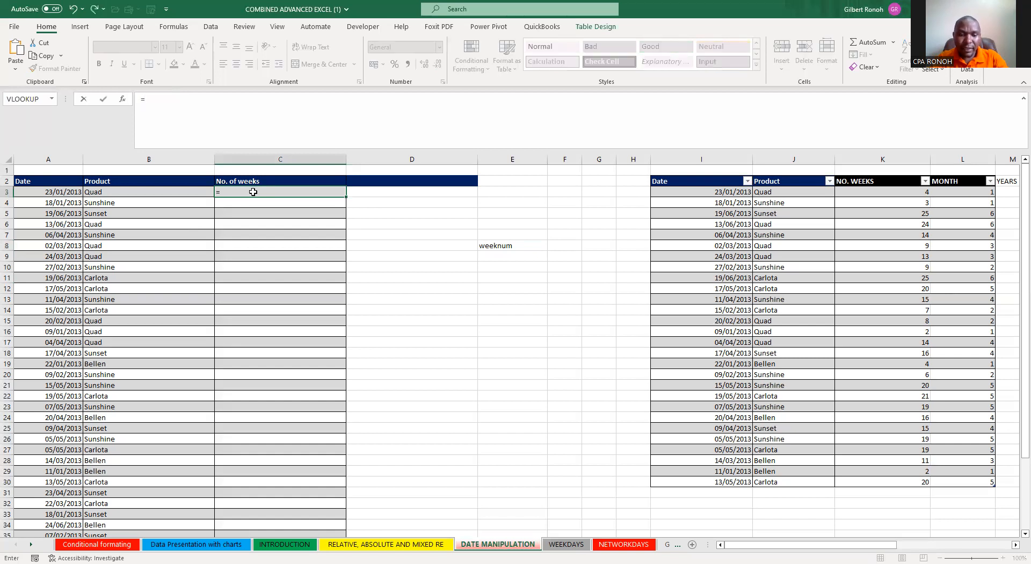
text(week)
click(170, 170)
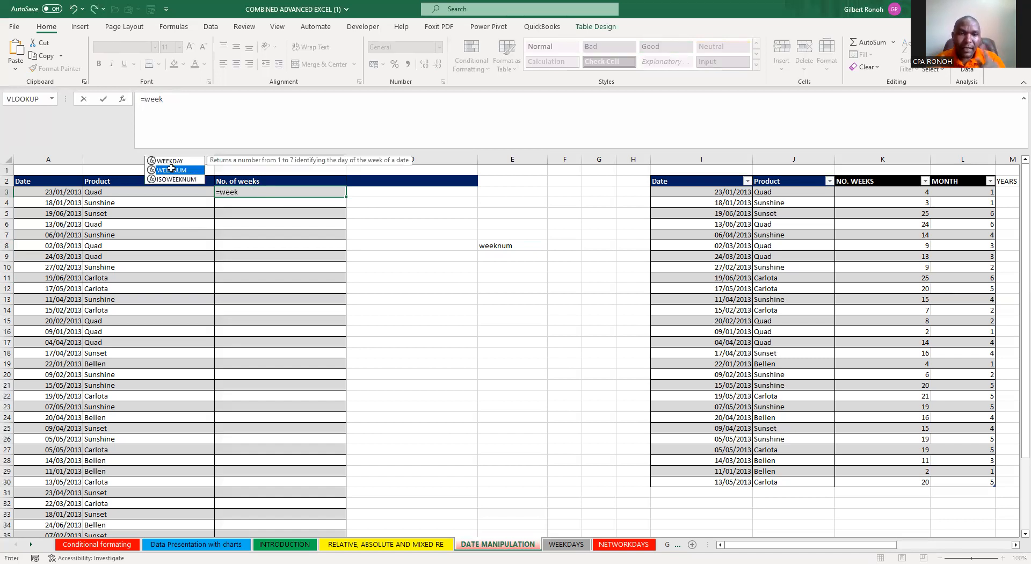
double_click(171, 170)
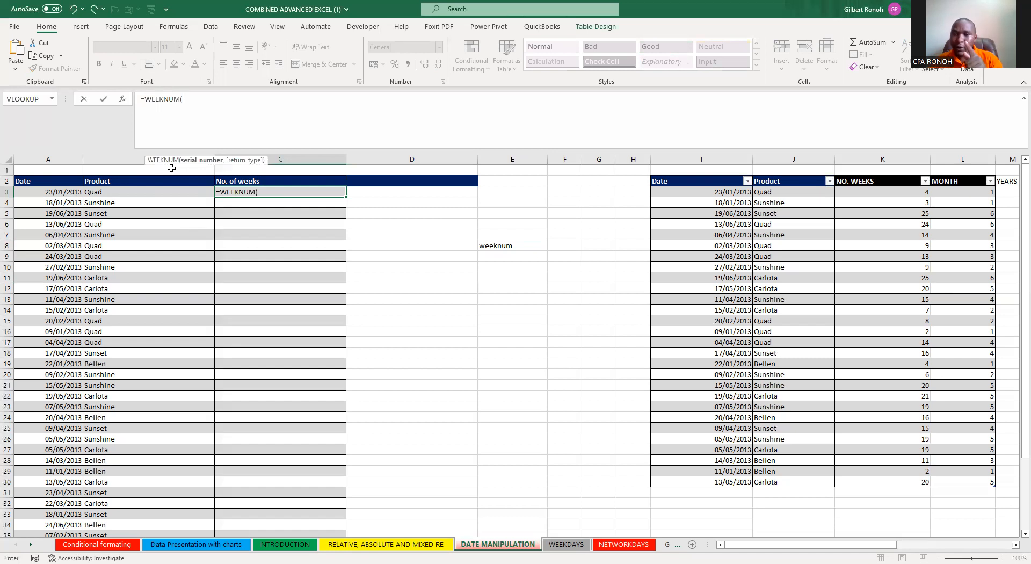
click(58, 196)
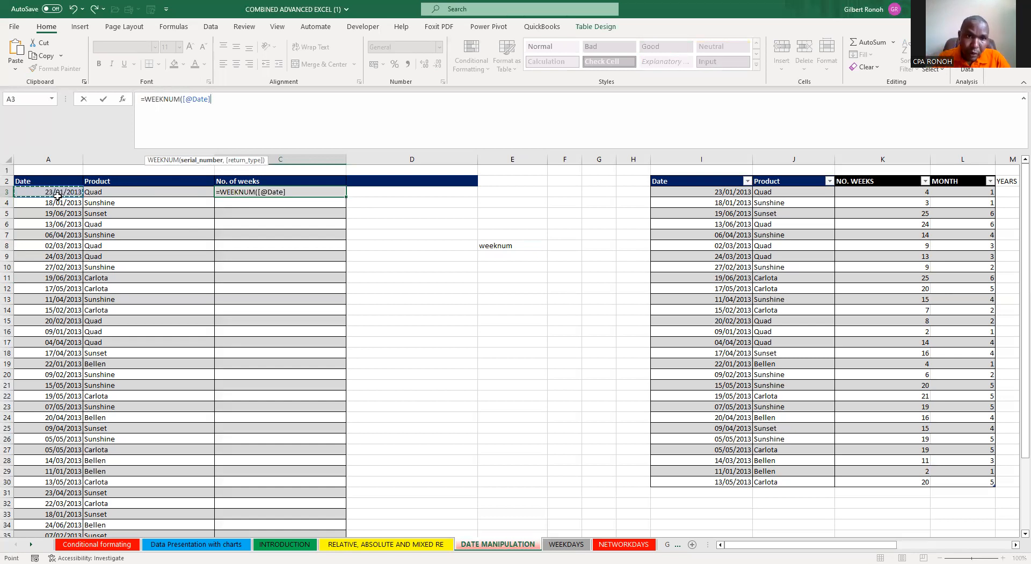
text(,)
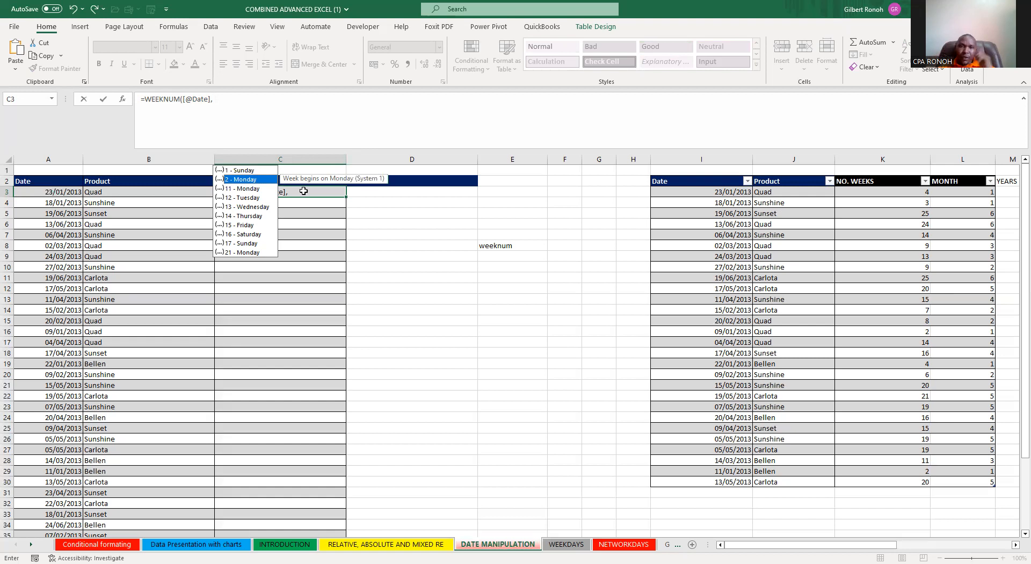
double_click(240, 183)
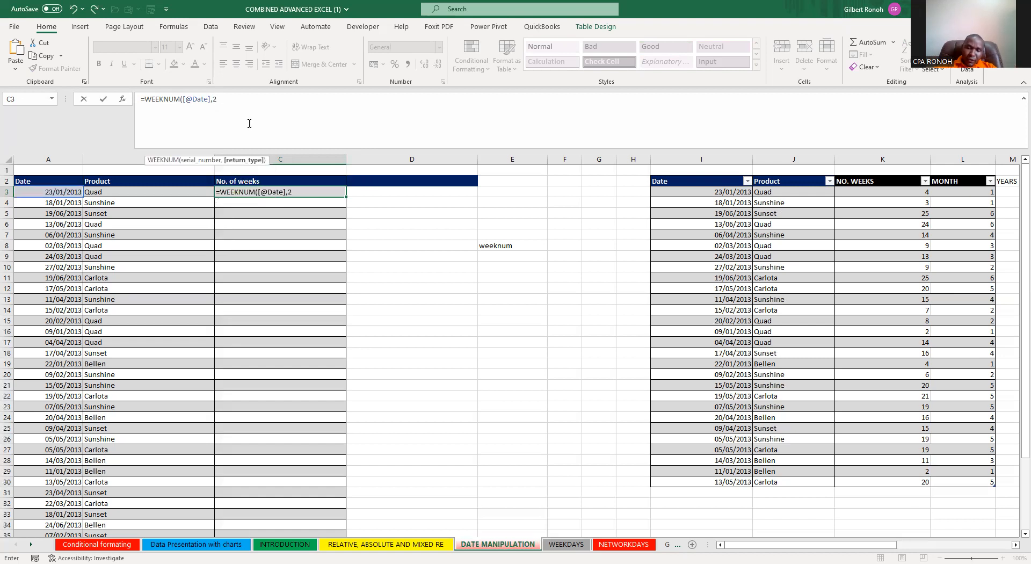
key(Return)
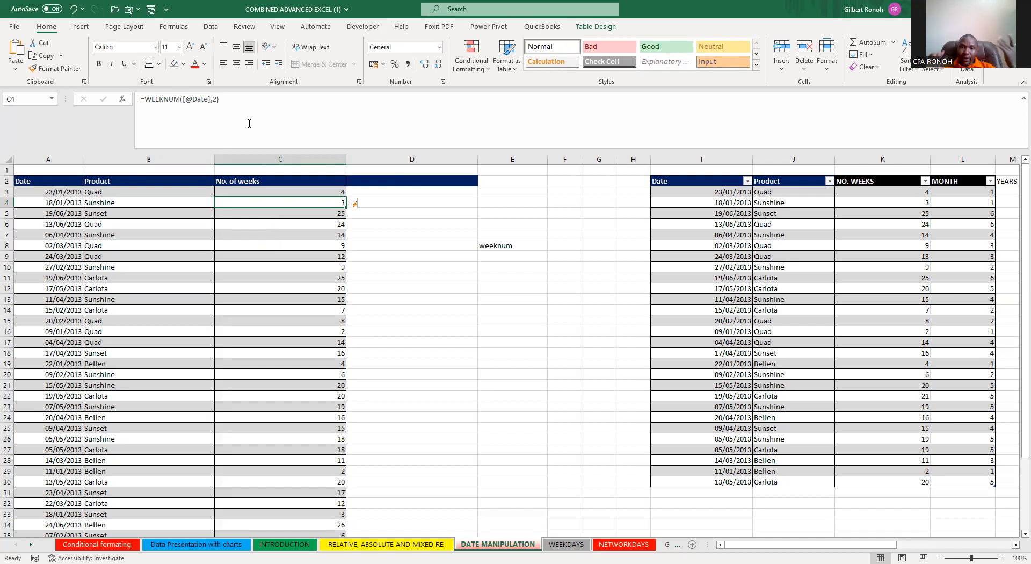
Step: Compare the dates in the table's upper rows with the WEEKNUM results in the No. of weeks column
click(430, 257)
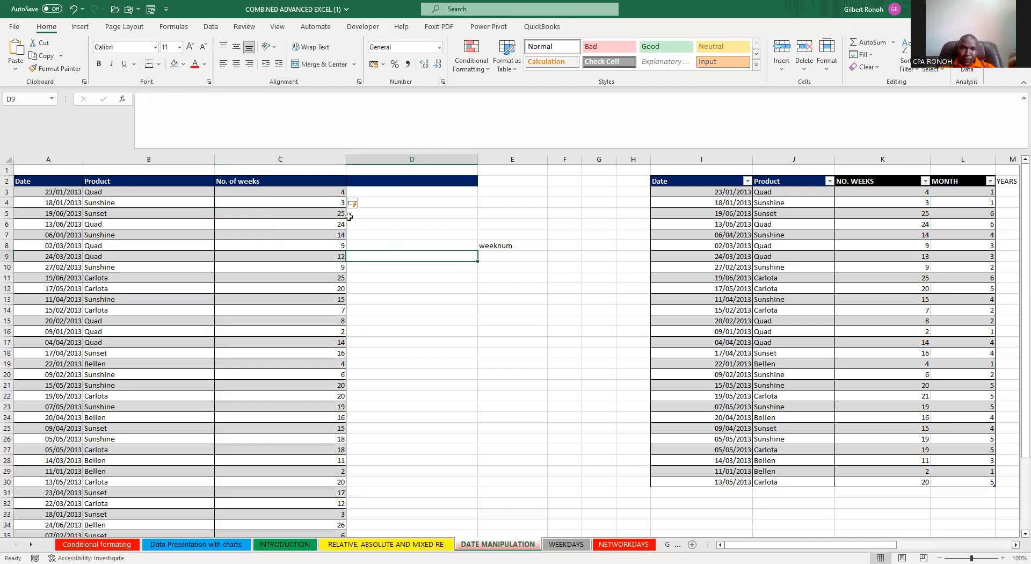
click(259, 191)
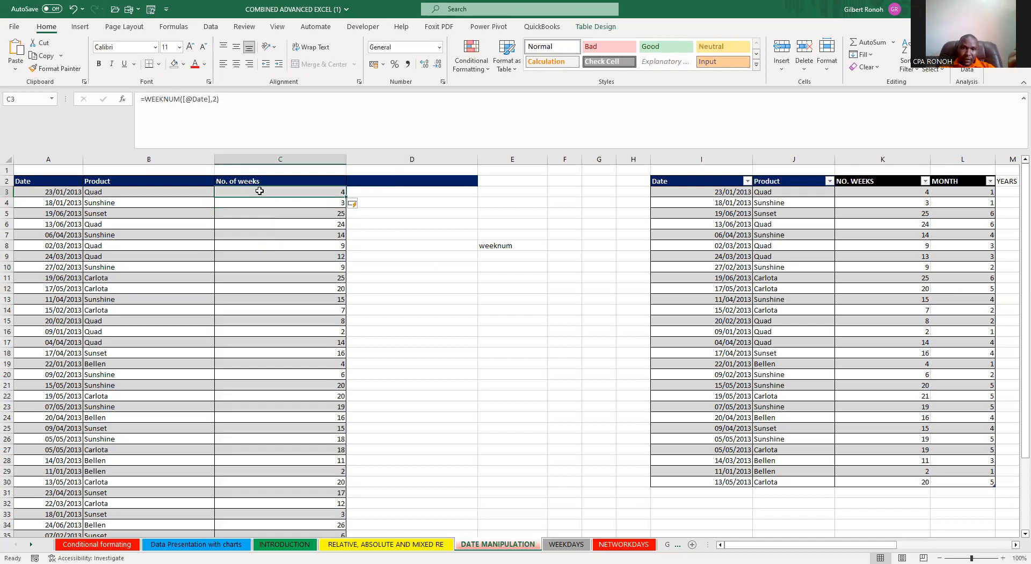
click(46, 192)
click(314, 192)
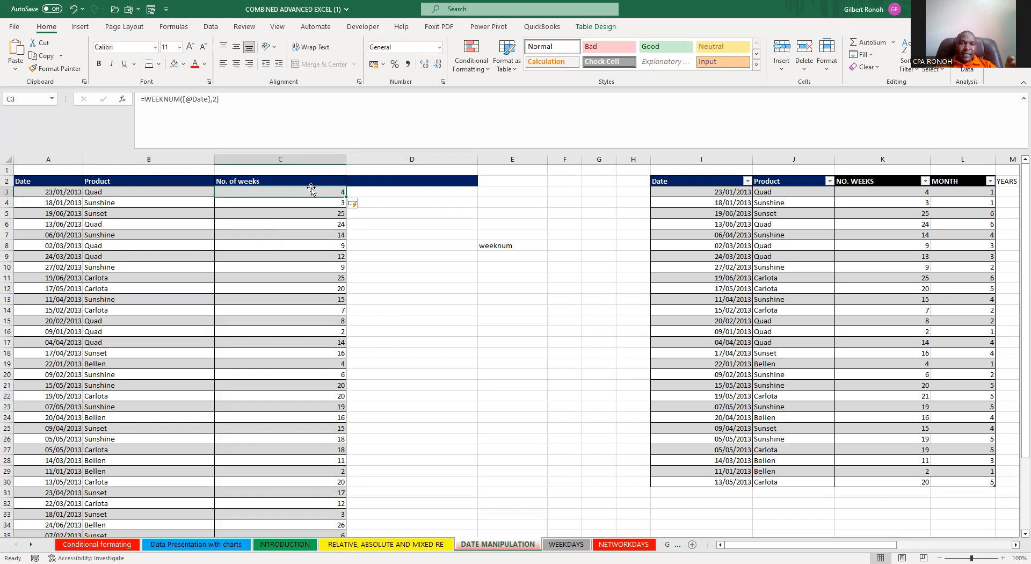
click(42, 195)
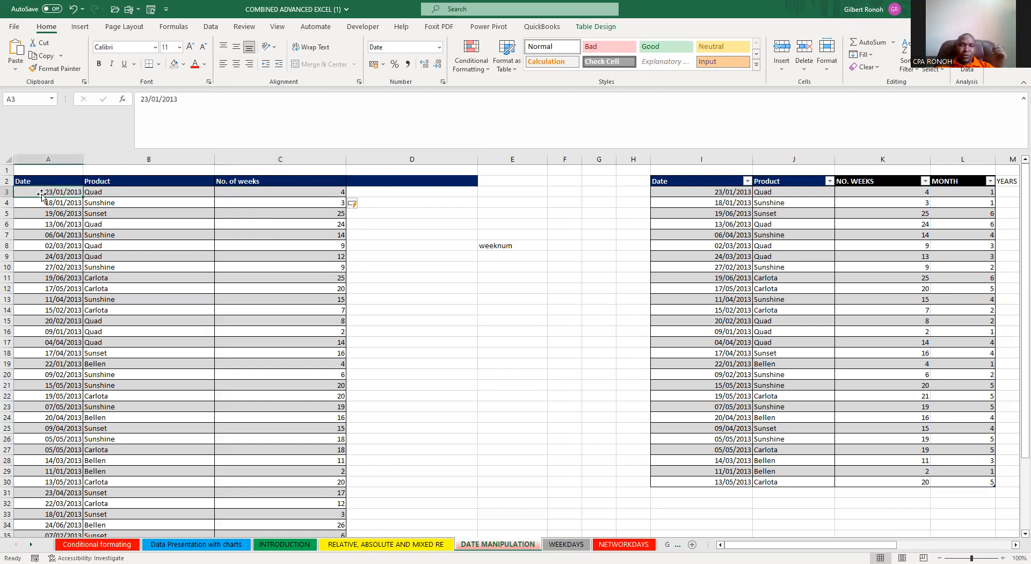
click(325, 192)
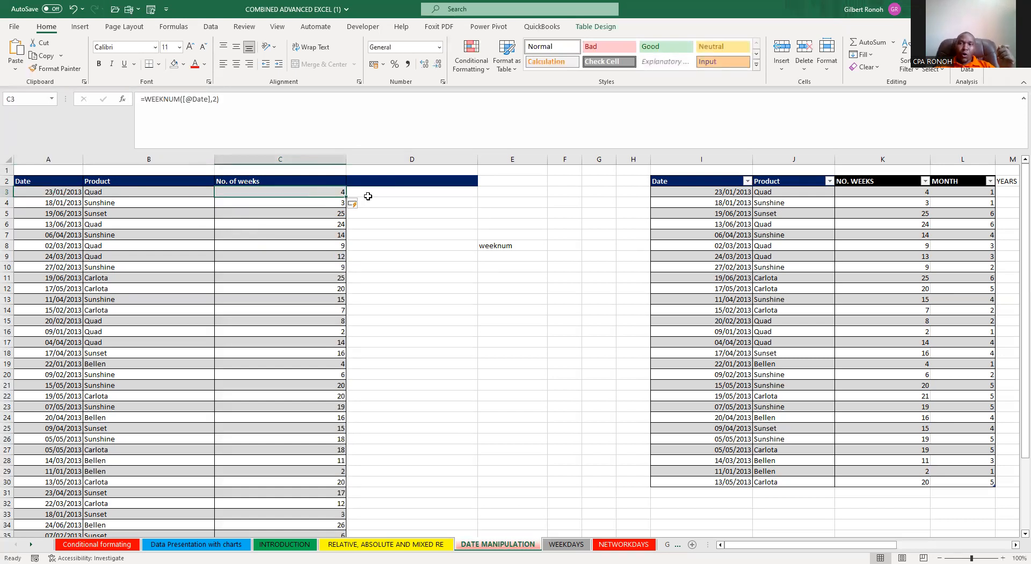
click(415, 235)
click(326, 192)
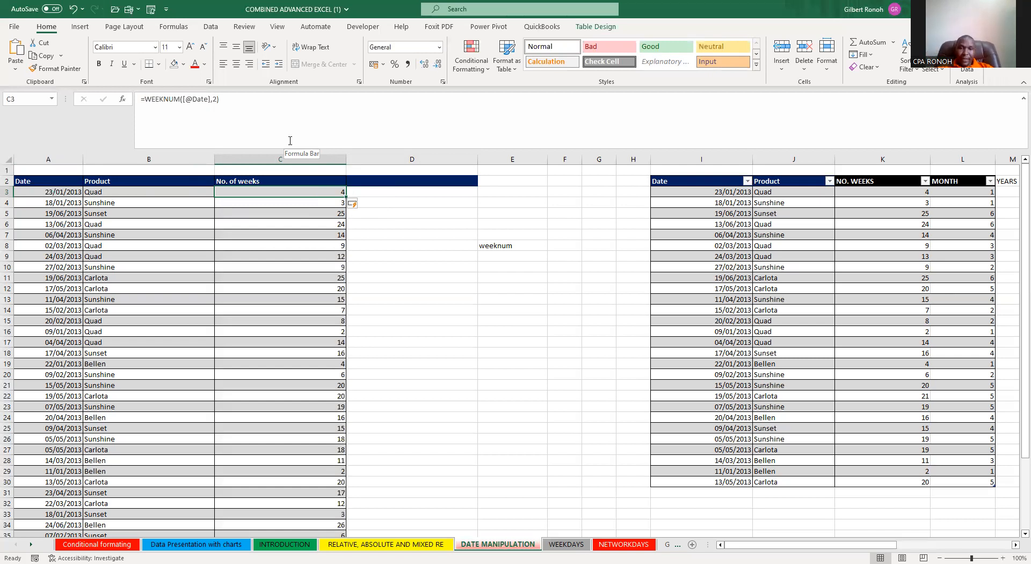
click(184, 256)
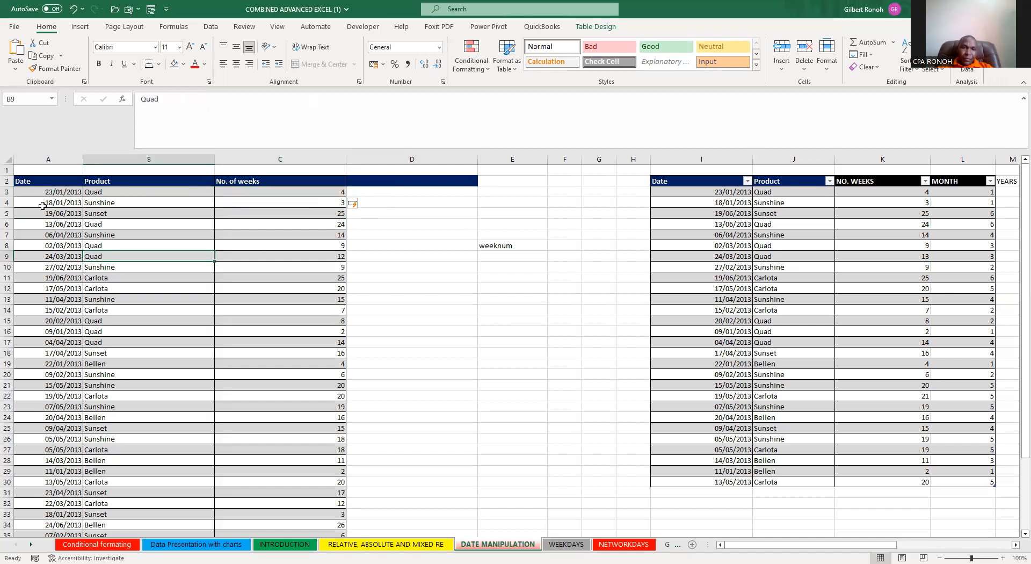
click(33, 202)
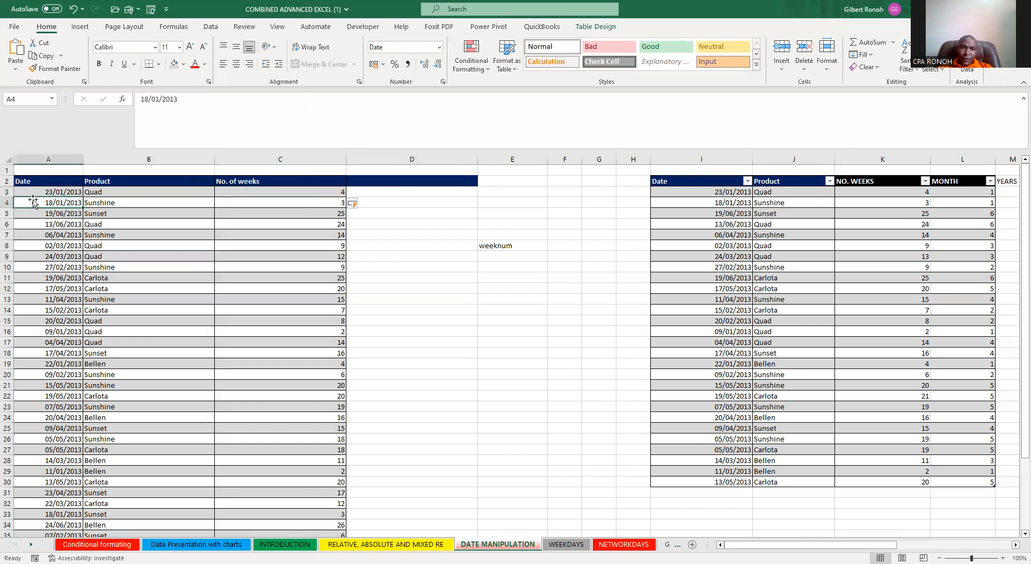
click(322, 202)
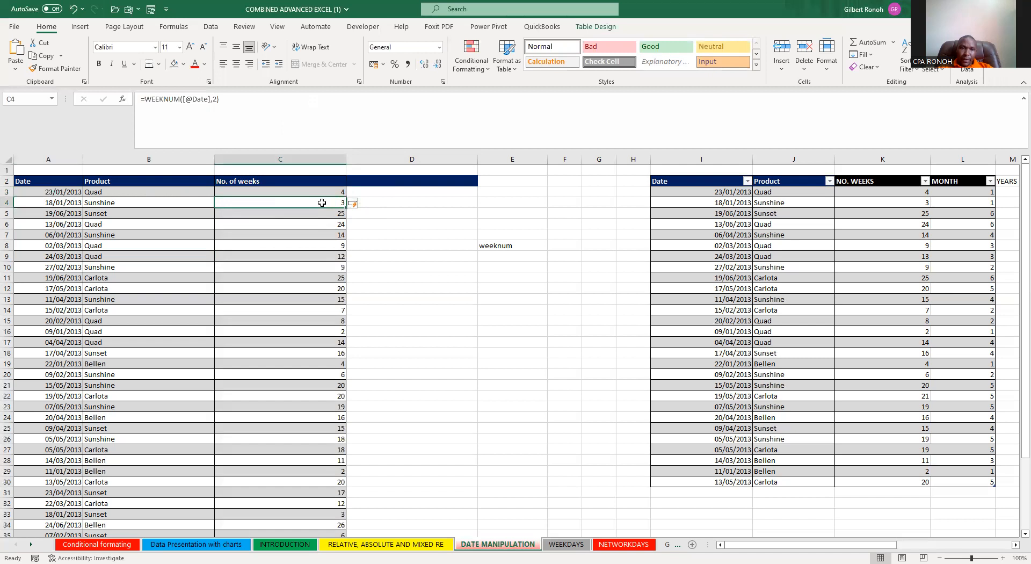
click(49, 223)
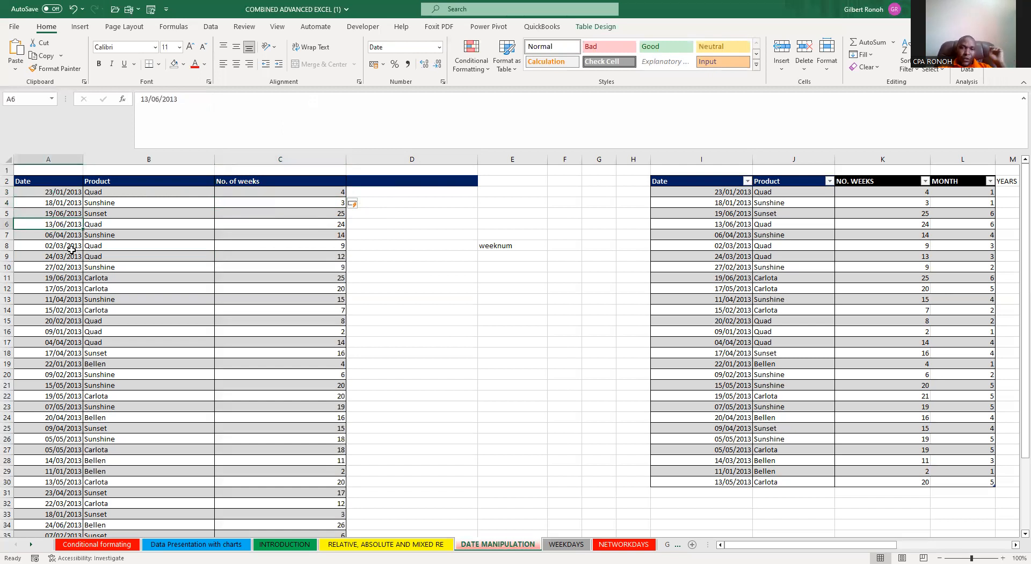
click(318, 221)
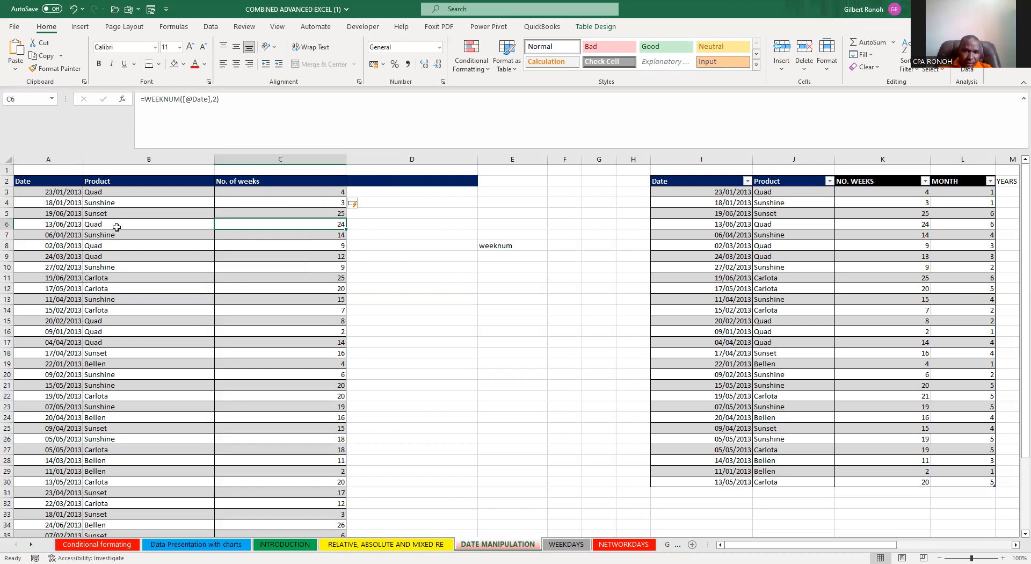
click(420, 272)
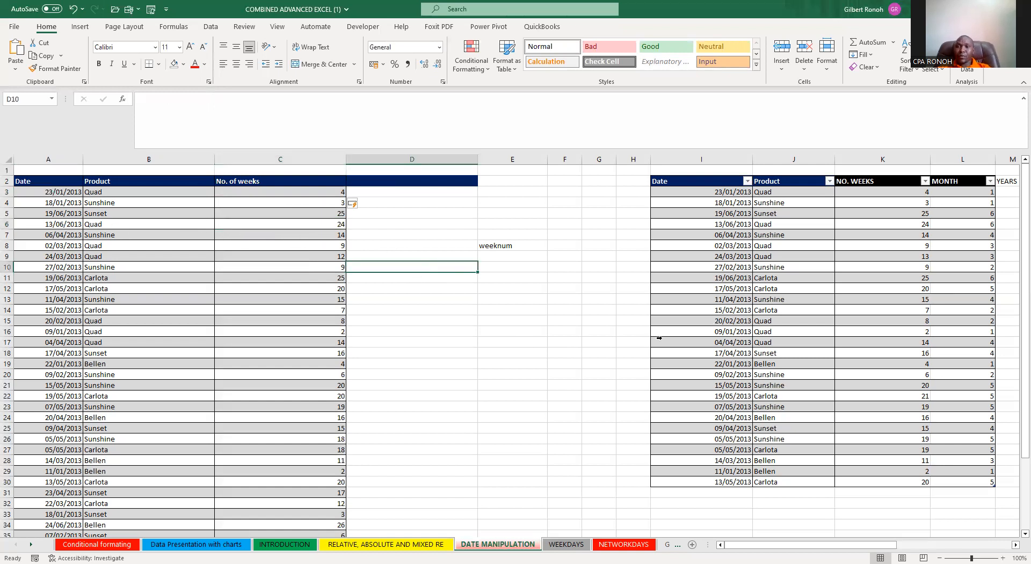
Step: Look up the MONTH formula in the second table and head column D of the first table "no. of month"
drag(810, 545, 875, 544)
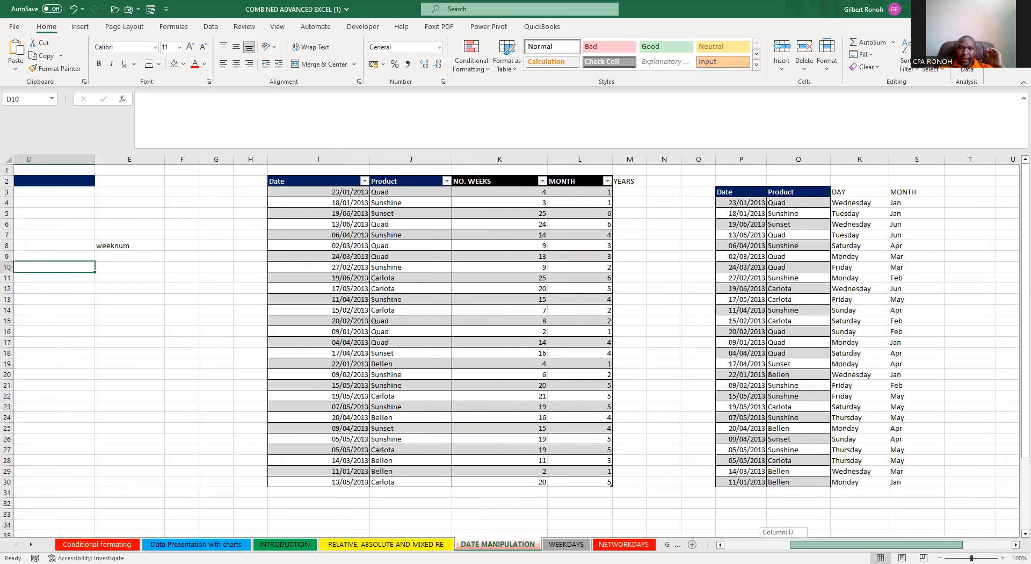
click(600, 195)
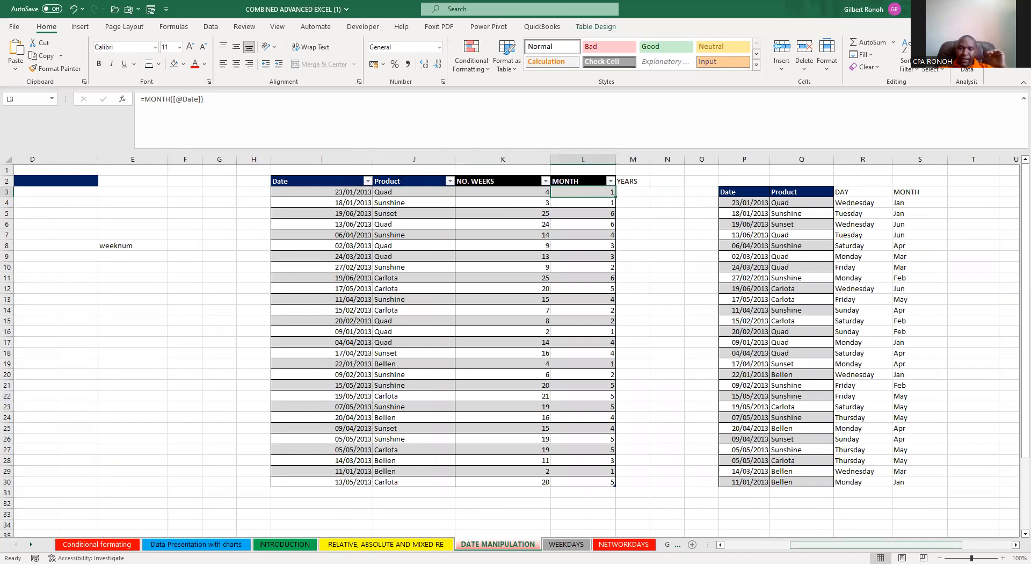
drag(875, 544, 815, 545)
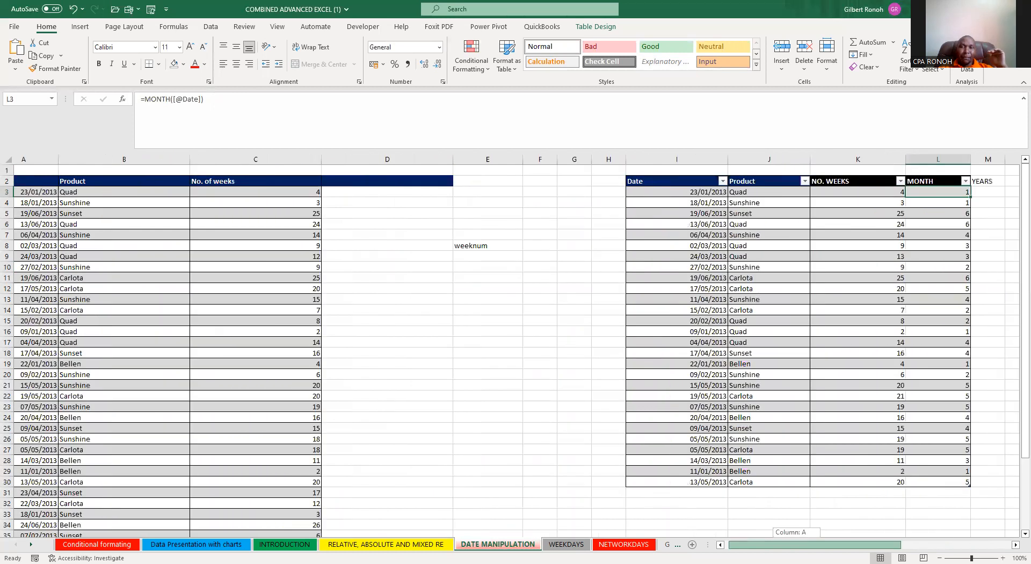
click(358, 180)
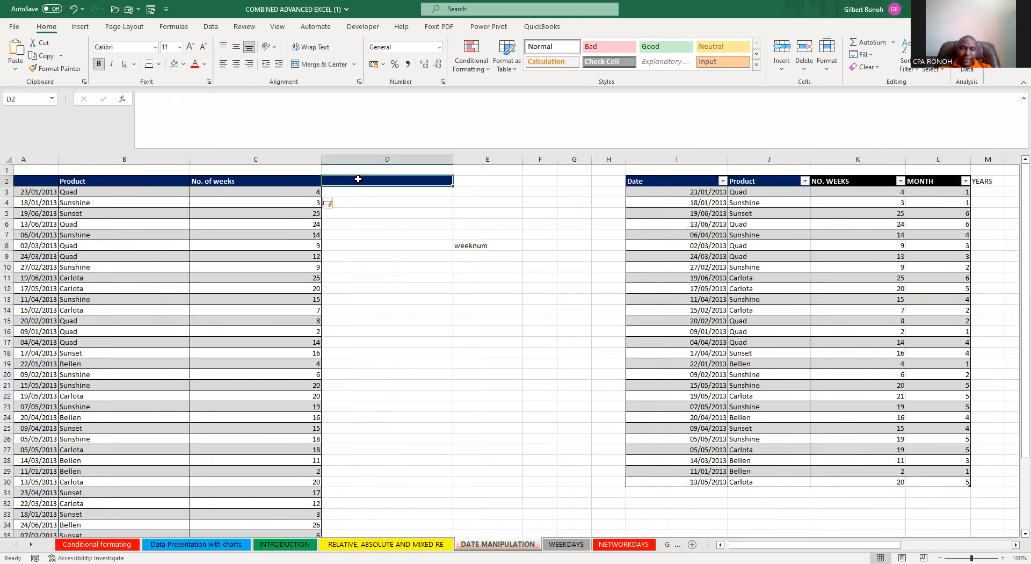
text(no)
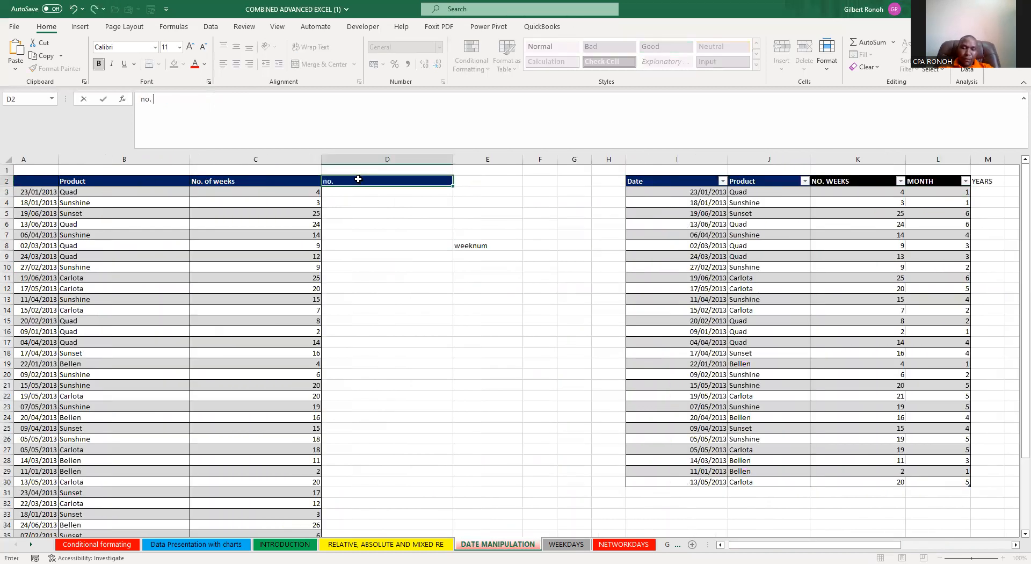
text(. of month)
key(Return)
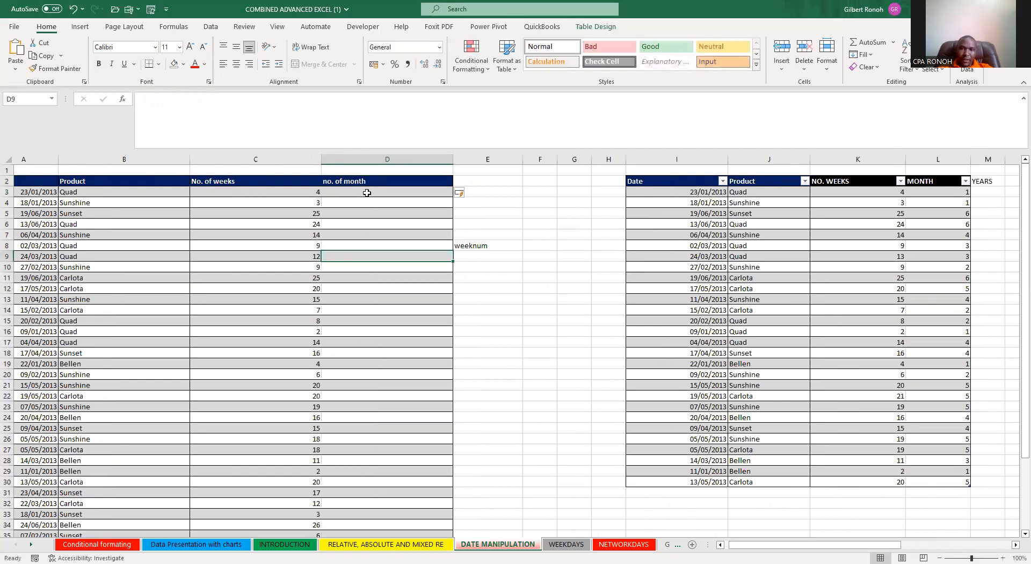
text(=m)
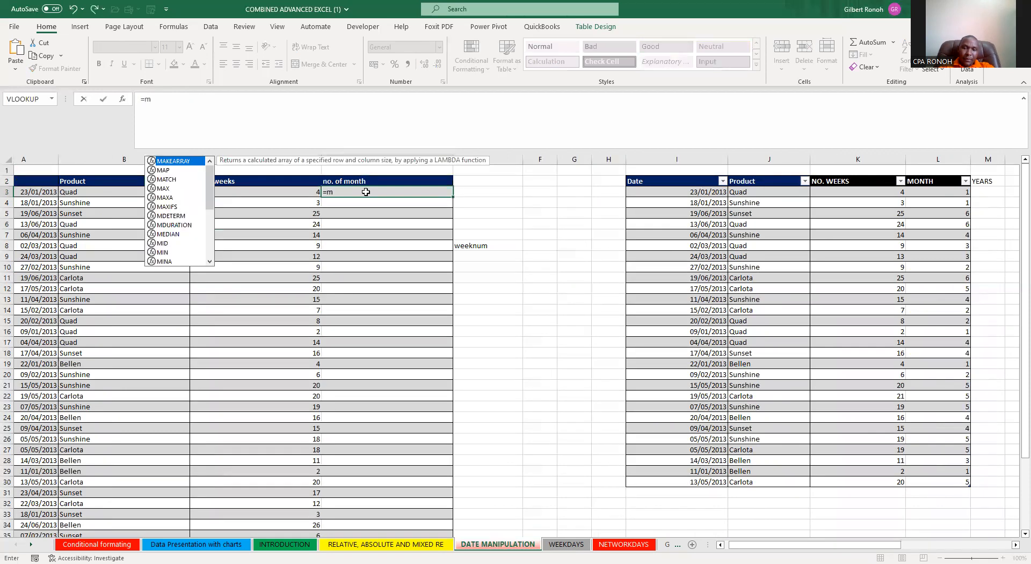
text(onth)
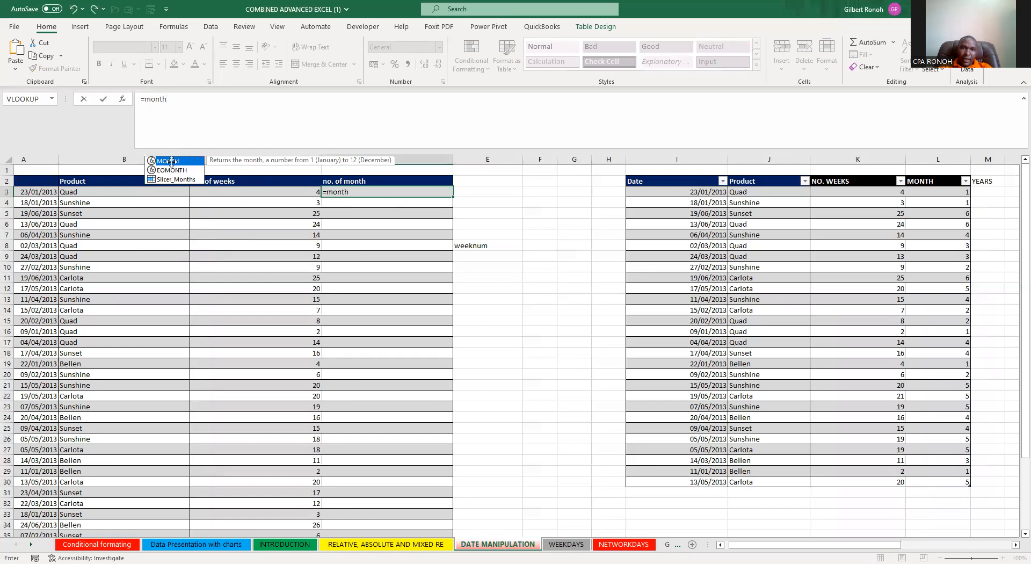
key(Tab)
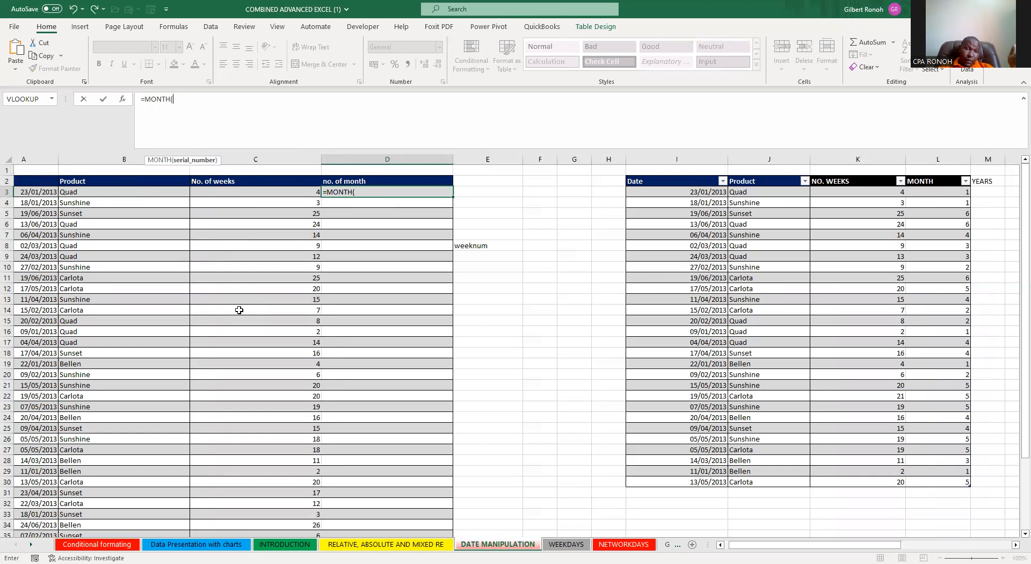
click(46, 192)
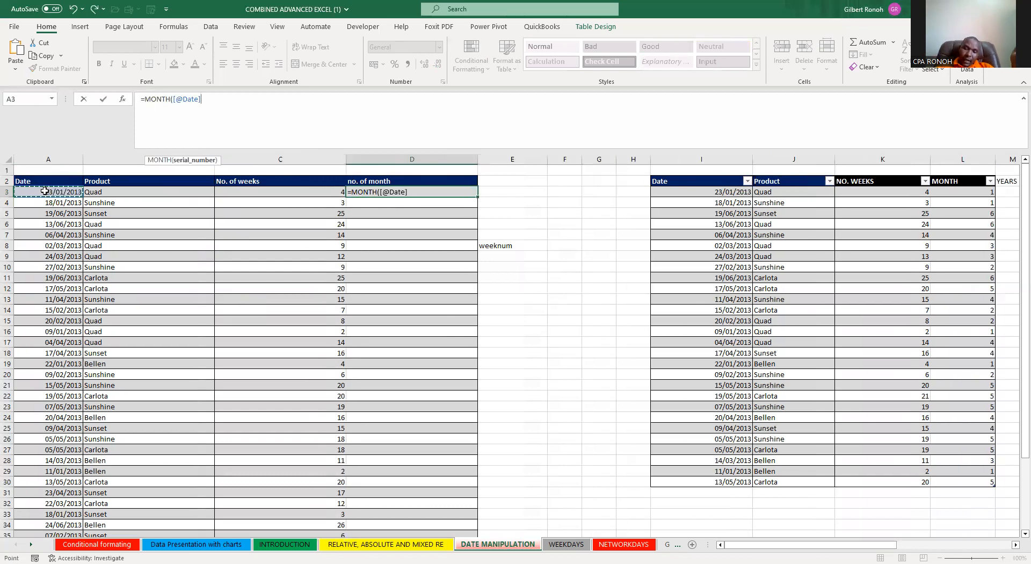
key(Return)
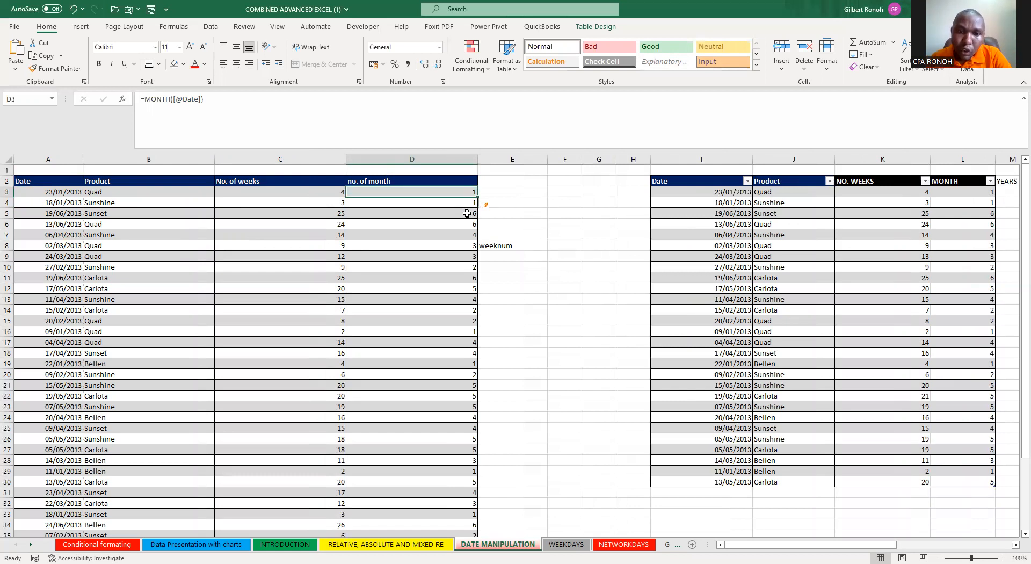
click(48, 200)
drag(108, 202, 167, 231)
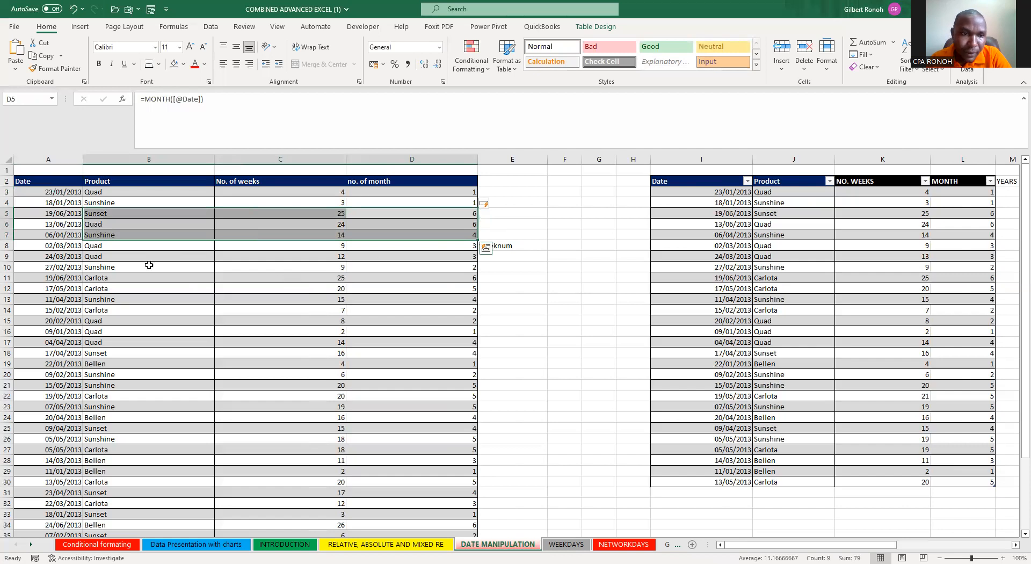
drag(58, 237, 472, 233)
click(471, 233)
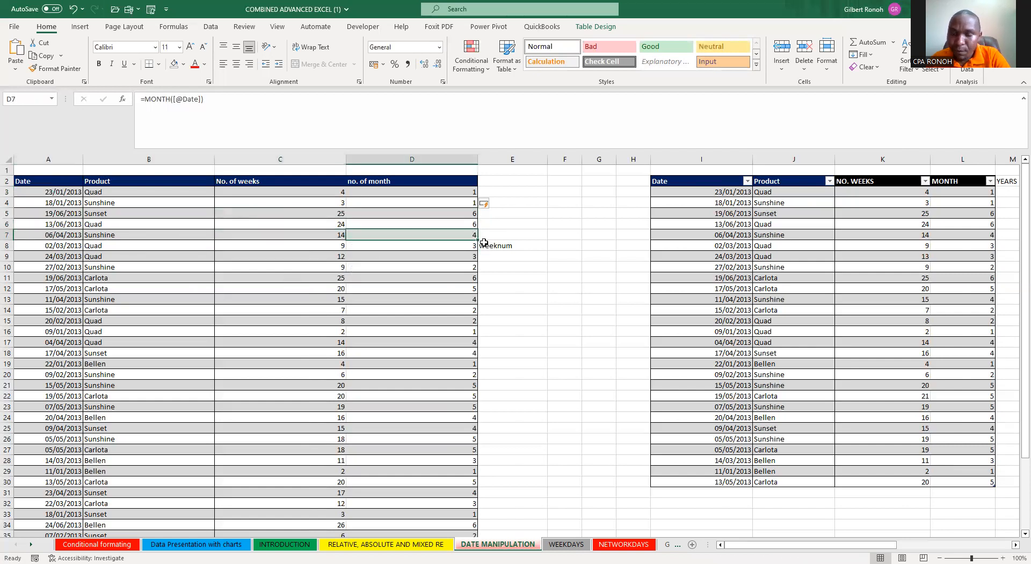
Step: Clear the "weeknum" note from cell E8 beside the table
click(578, 289)
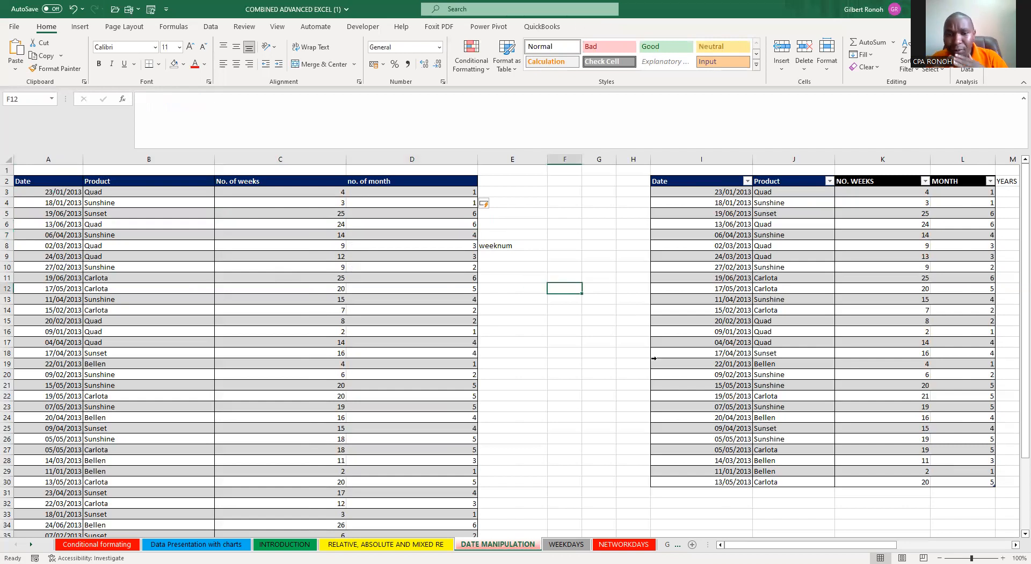
click(506, 244)
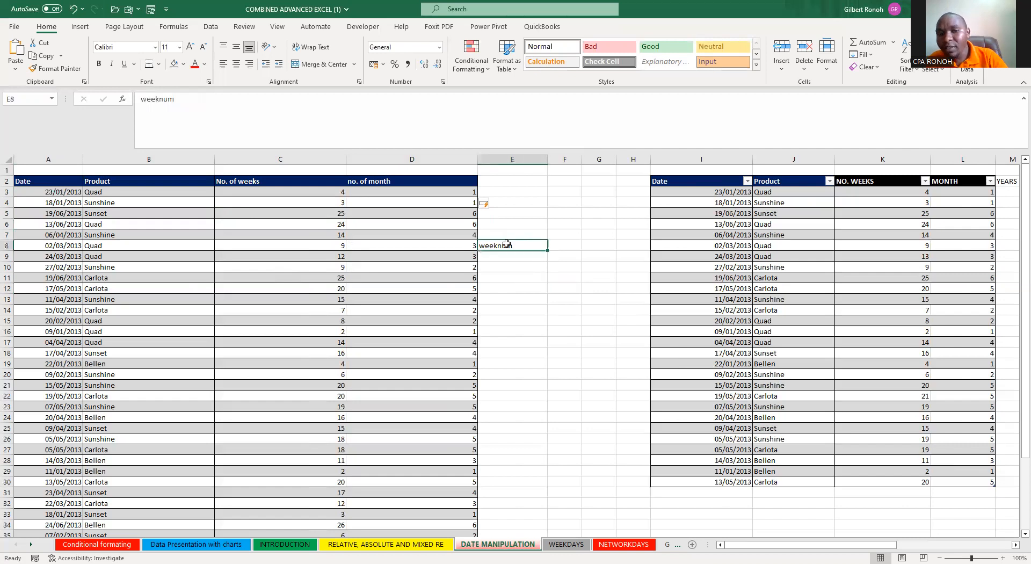
key(Delete)
click(526, 292)
Step: Extend the first table with a new column headed "Month" in cell E2
click(492, 182)
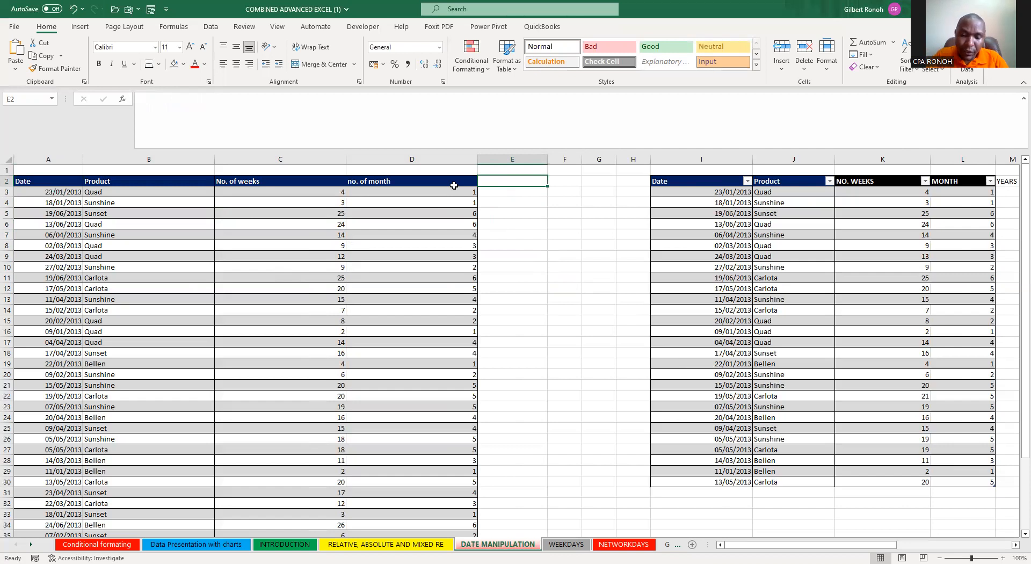
text(Months)
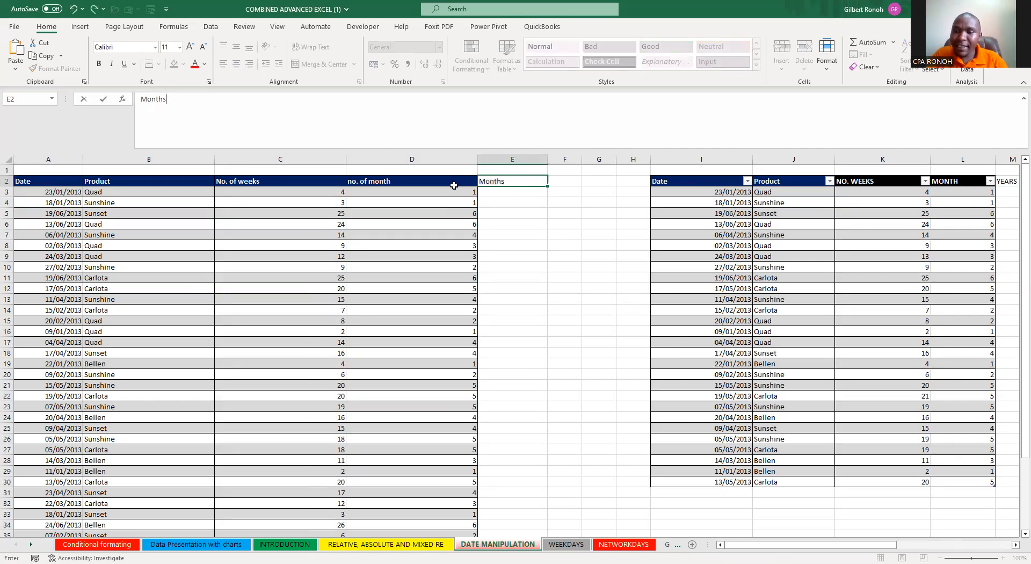
key(BackSpace)
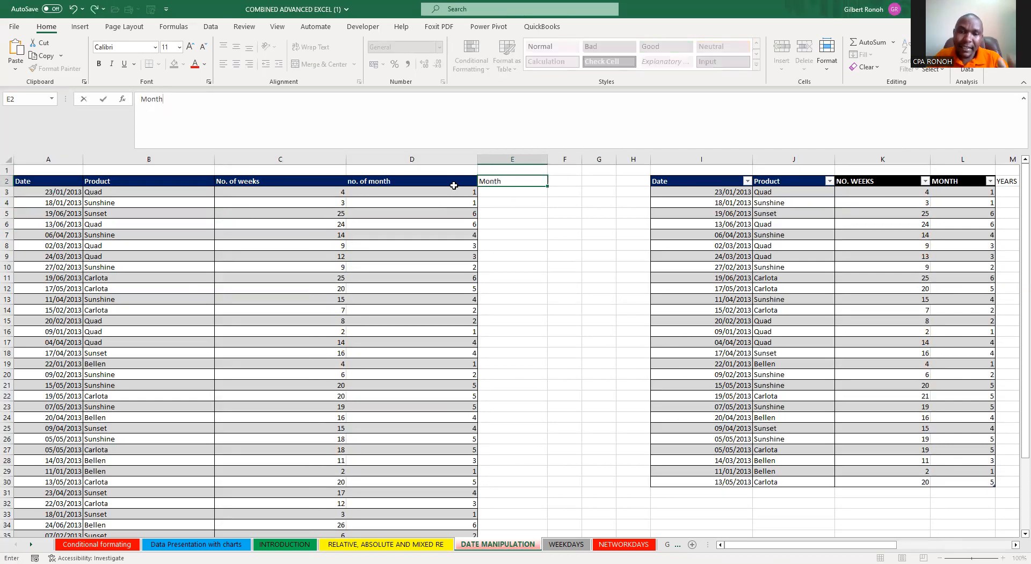
click(503, 223)
click(554, 244)
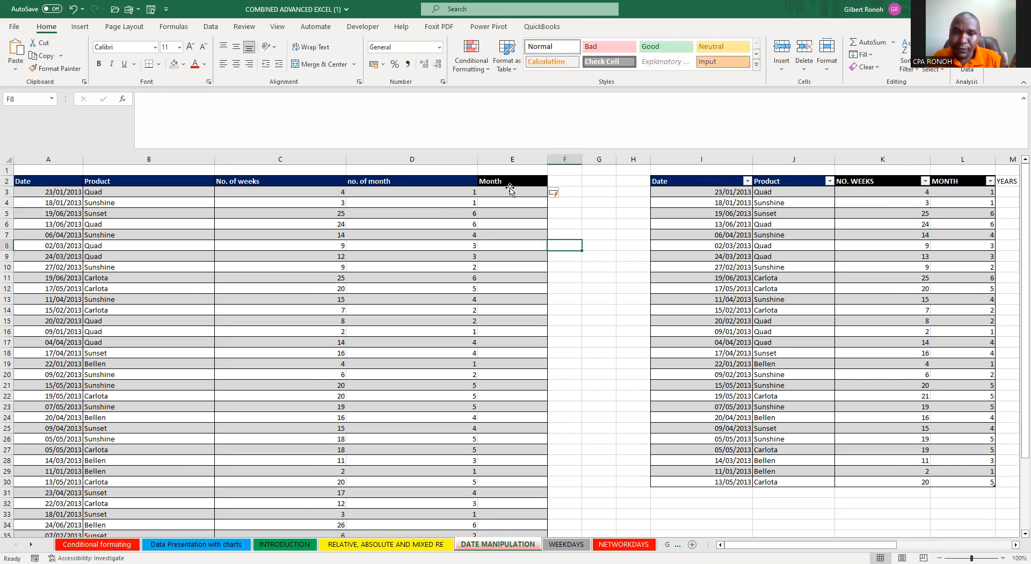
Step: Fill the Month column of the first table with =TEXT([@[no. of month]],"MMM"), starting from cell E3
click(509, 191)
text(=)
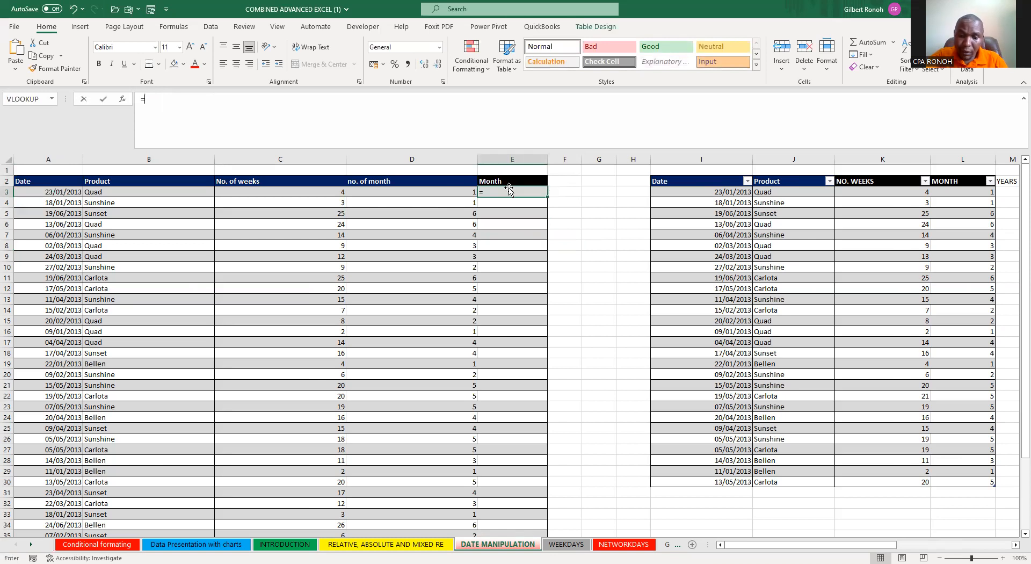
text(tex)
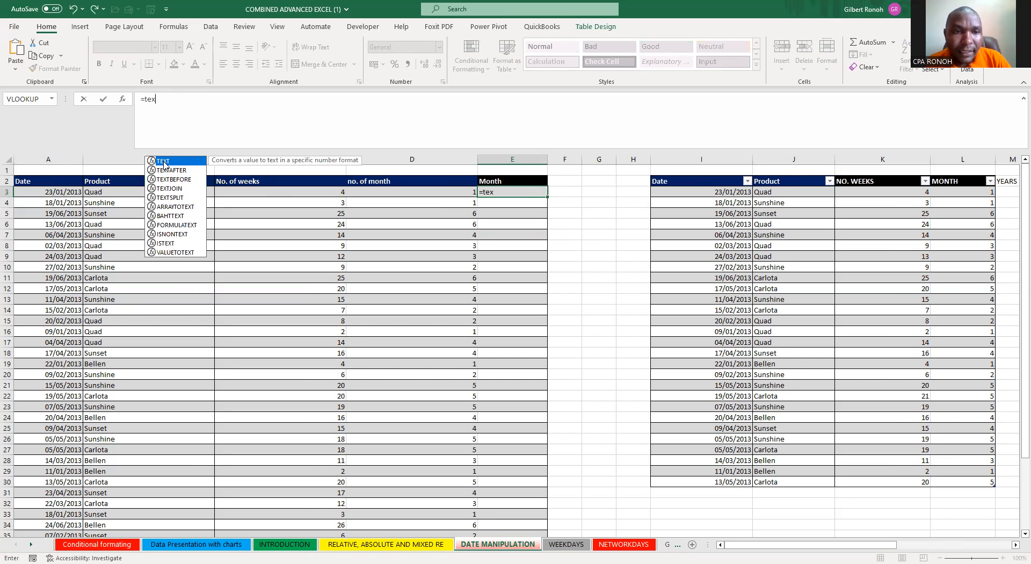
double_click(164, 162)
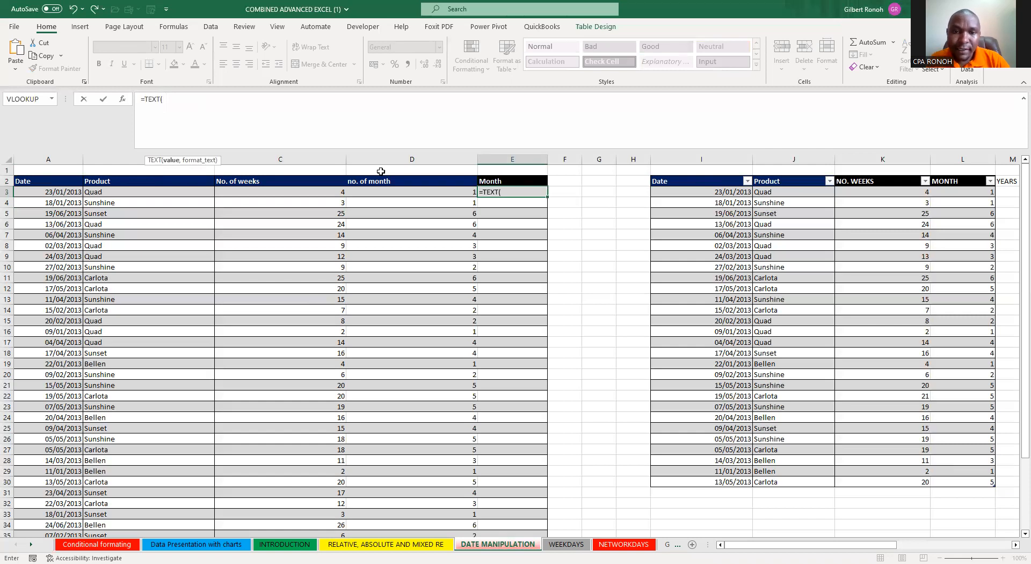
click(455, 191)
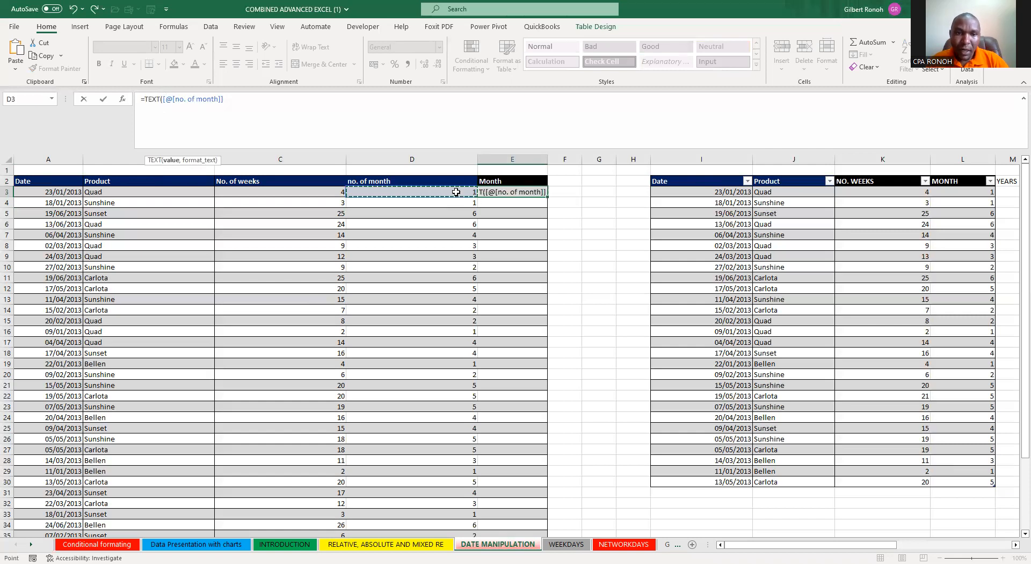
text(,)
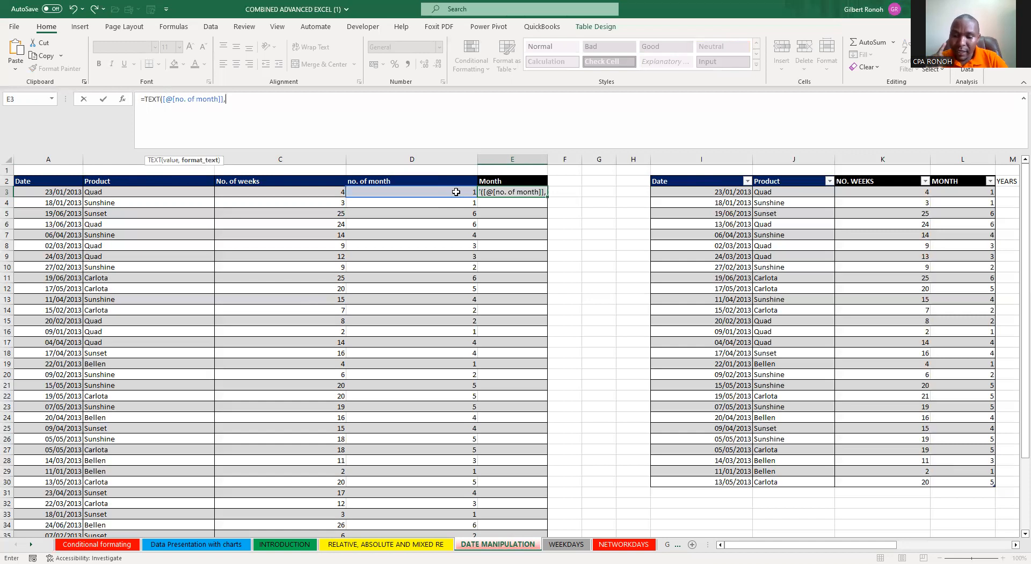
text(")
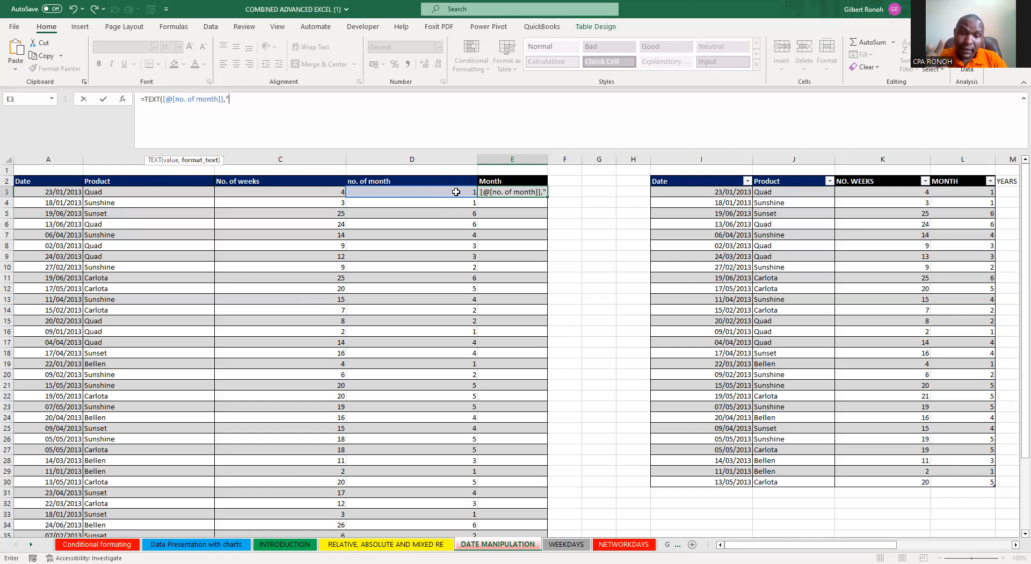
text(MMM)
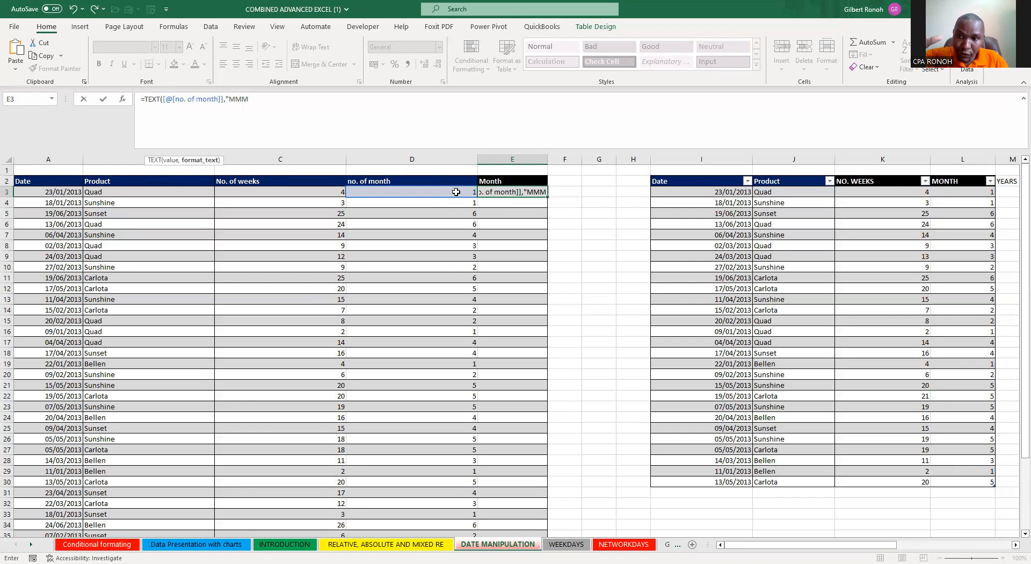
text(")
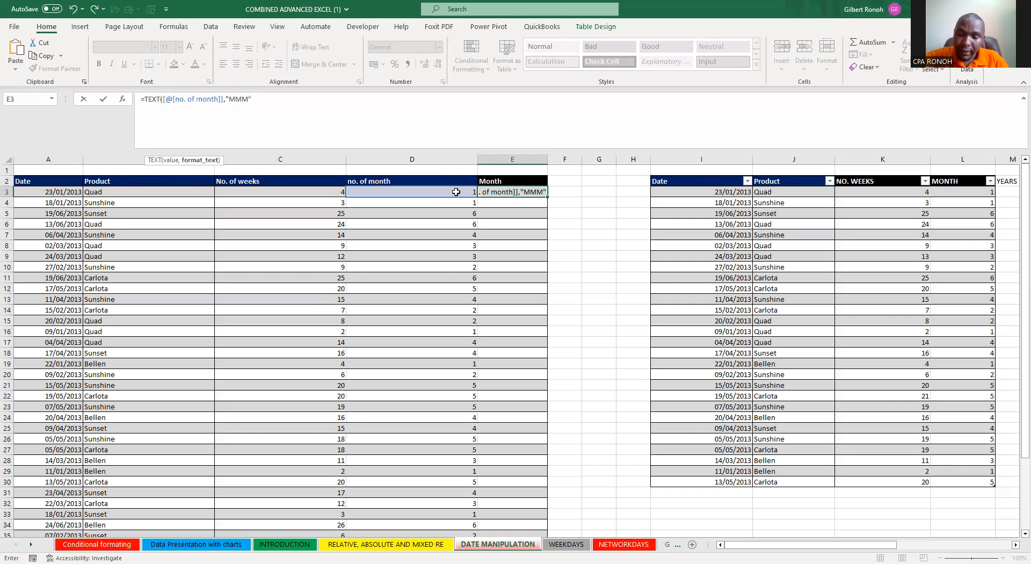
text())
key(Return)
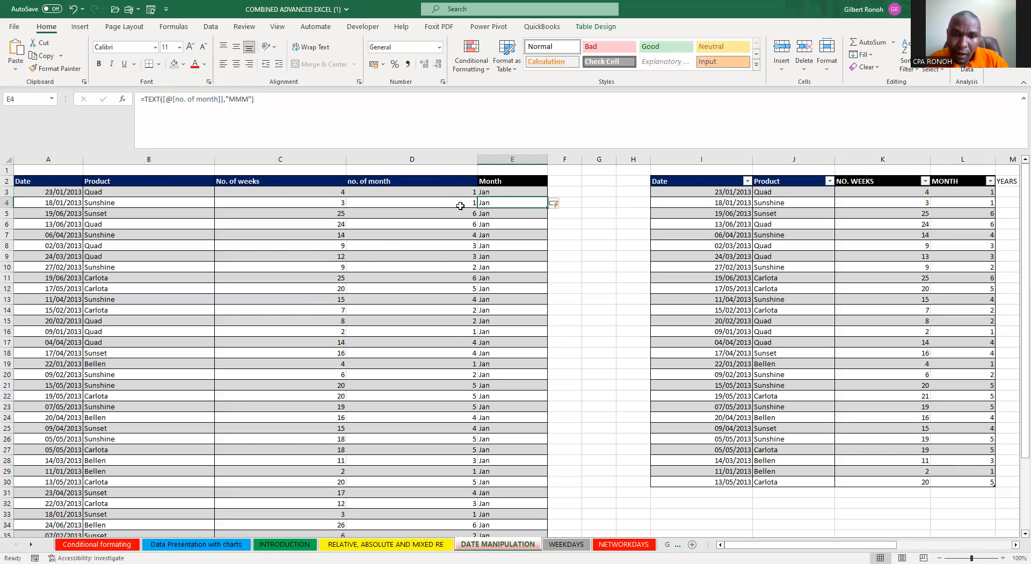
Step: Compare the Month column's results with the no. of month values down the rows of the first table
scroll(532, 297, down, 2)
scroll(534, 333, up, 2)
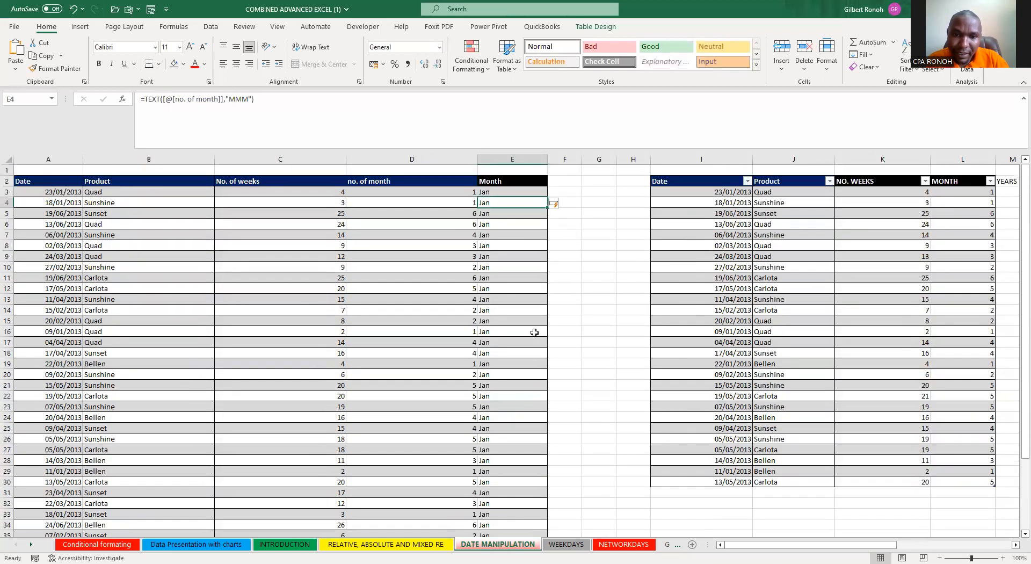
click(490, 191)
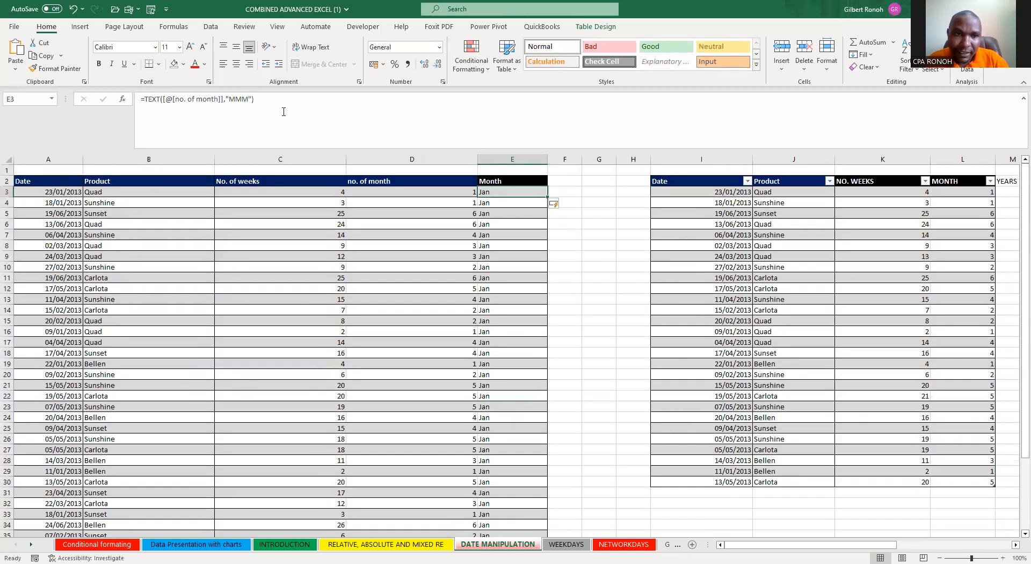
click(461, 205)
key(Down)
key(Down)
key(Down)
key(Down)
key(Down)
click(458, 295)
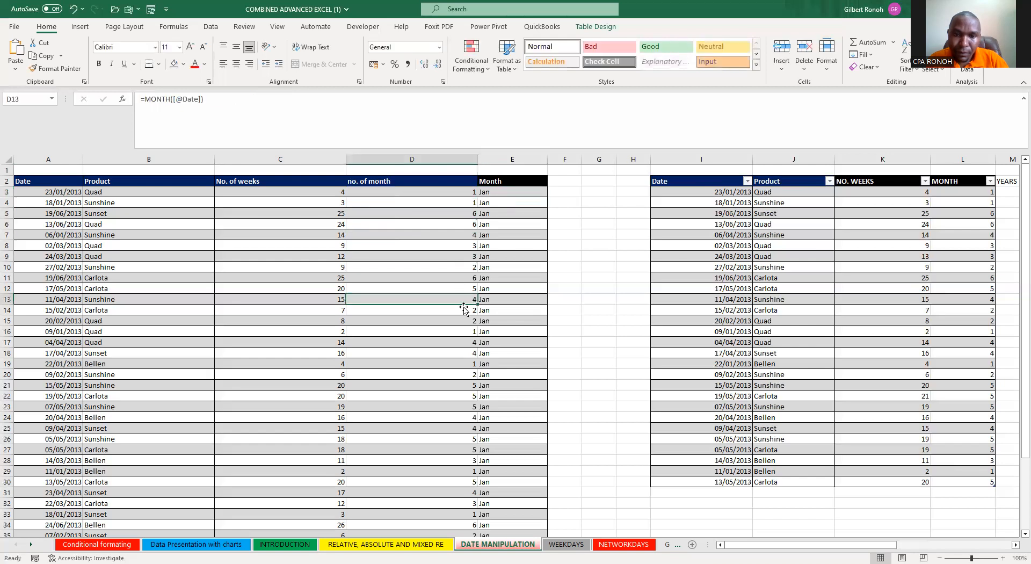
click(508, 310)
click(455, 189)
click(500, 244)
drag(495, 192, 505, 499)
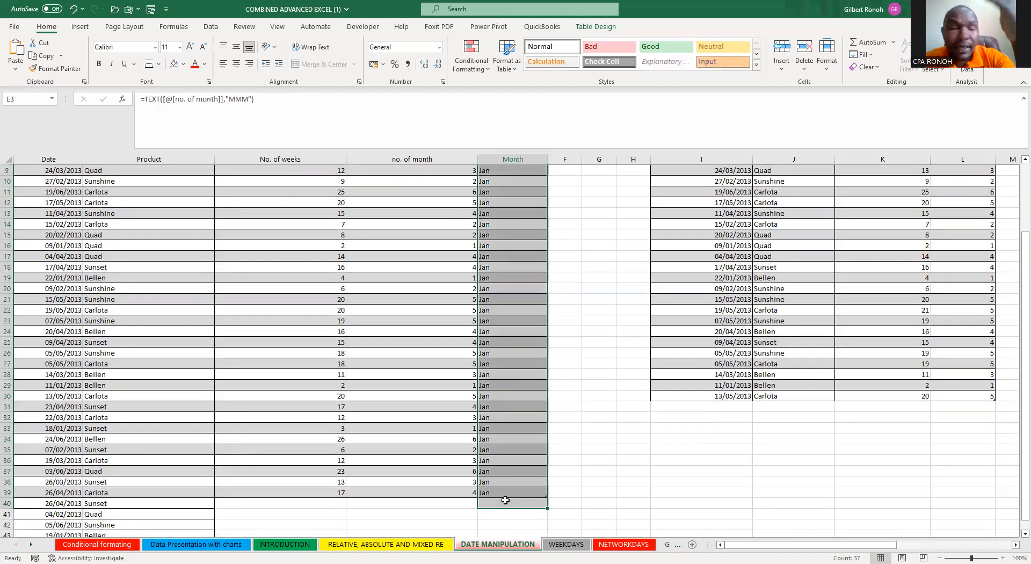
scroll(515, 280, up, 3)
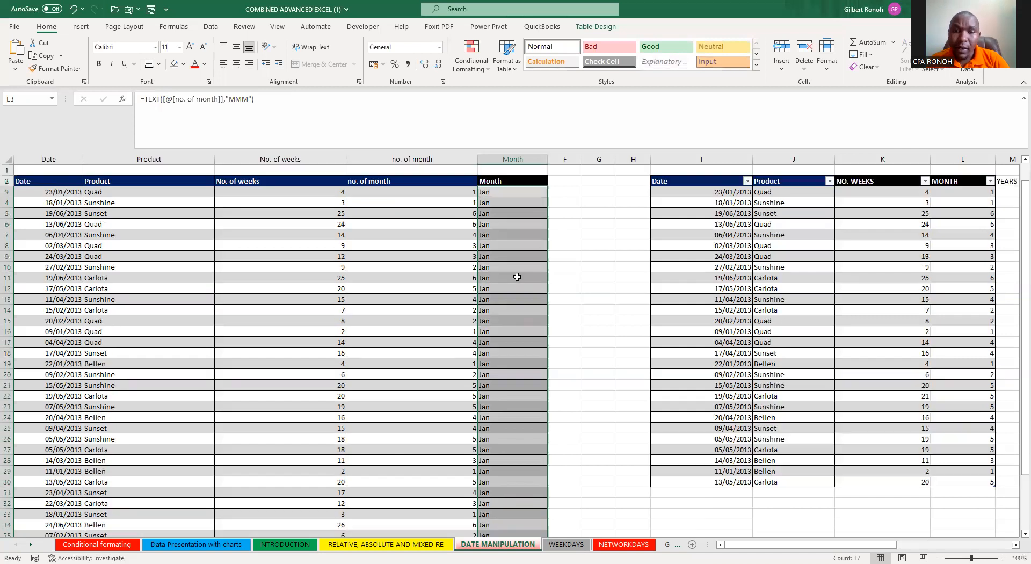
click(570, 256)
click(432, 190)
click(498, 194)
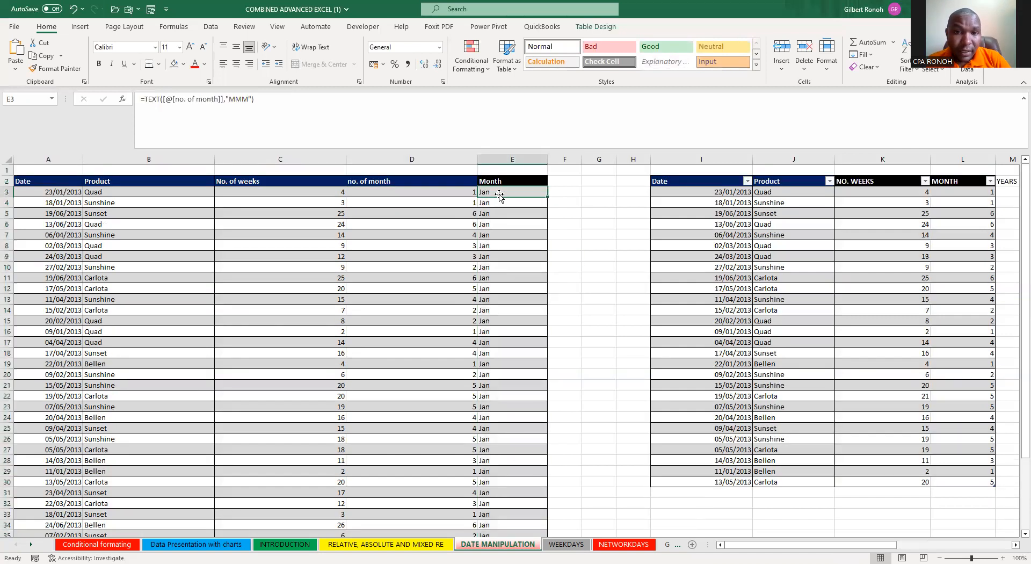
click(220, 98)
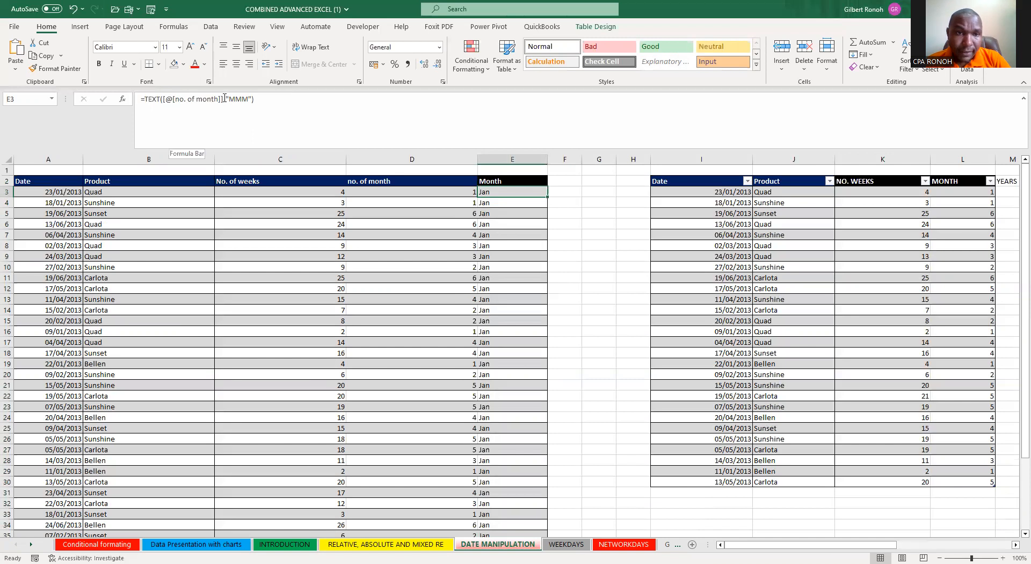
key(BackSpace)
key(BackSpace)
key(BackSpace)
key(BackSpace)
key(BackSpace)
key(BackSpace)
key(BackSpace)
key(BackSpace)
key(BackSpace)
key(BackSpace)
key(BackSpace)
key(BackSpace)
key(BackSpace)
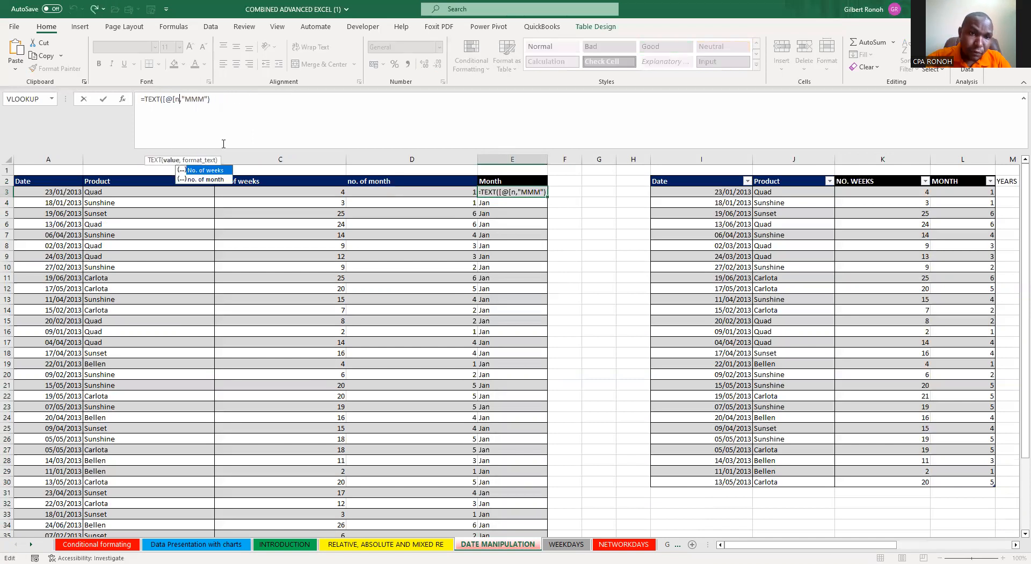
key(BackSpace)
key(BackSpace)
key(BackSpace)
key(BackSpace)
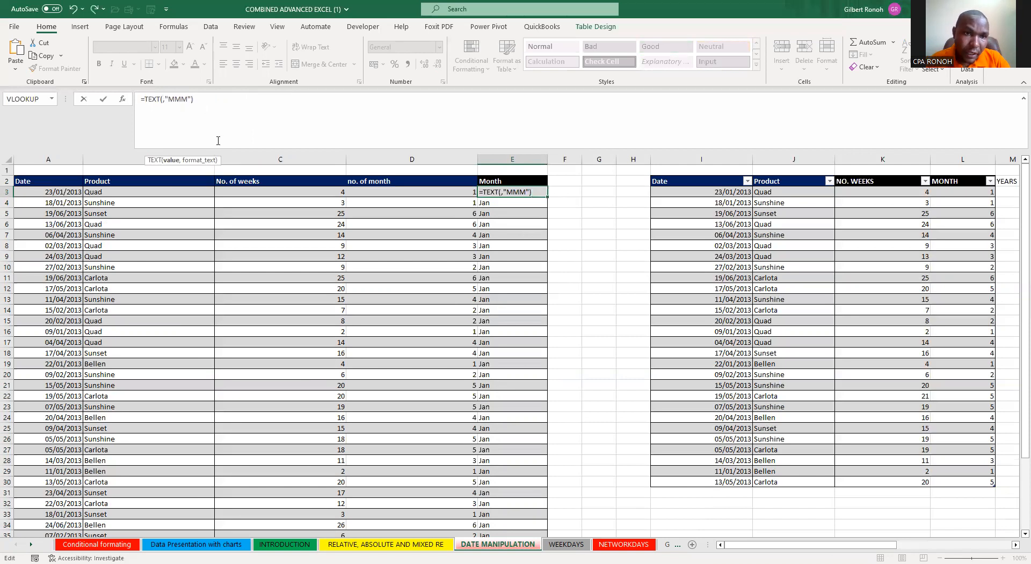
click(47, 193)
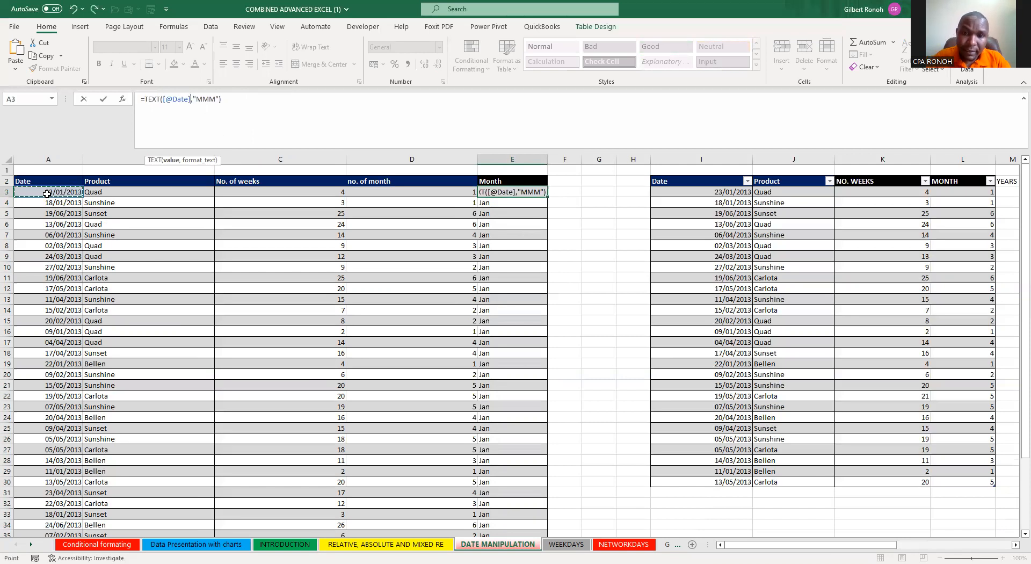
key(Return)
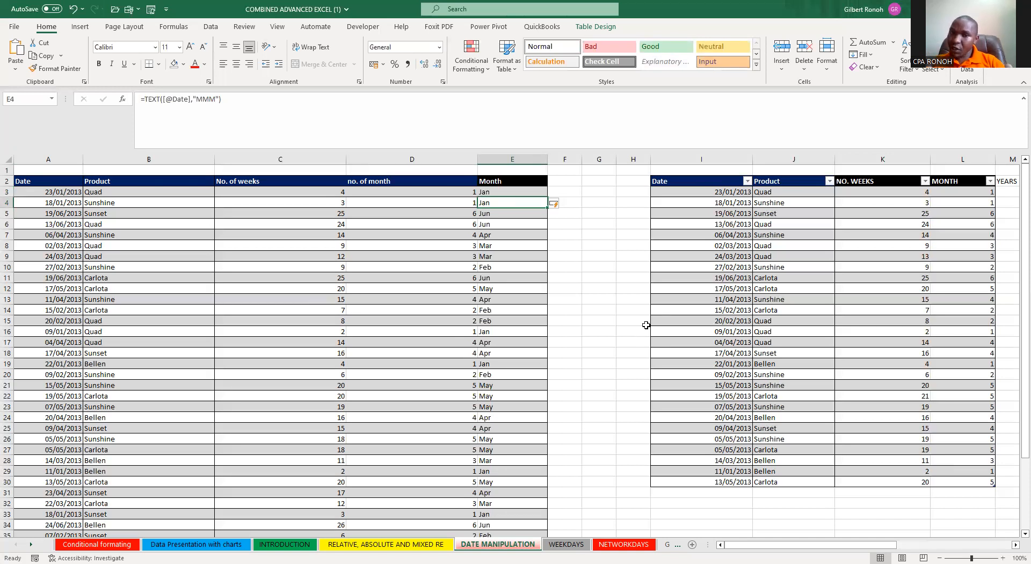
scroll(483, 330, down, 2)
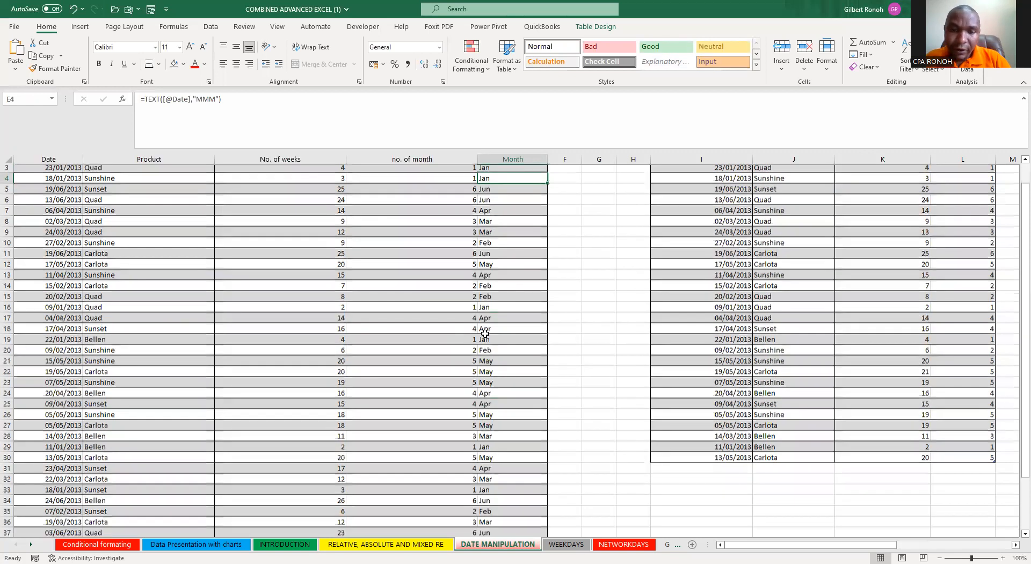
click(485, 311)
click(479, 267)
scroll(506, 369, up, 2)
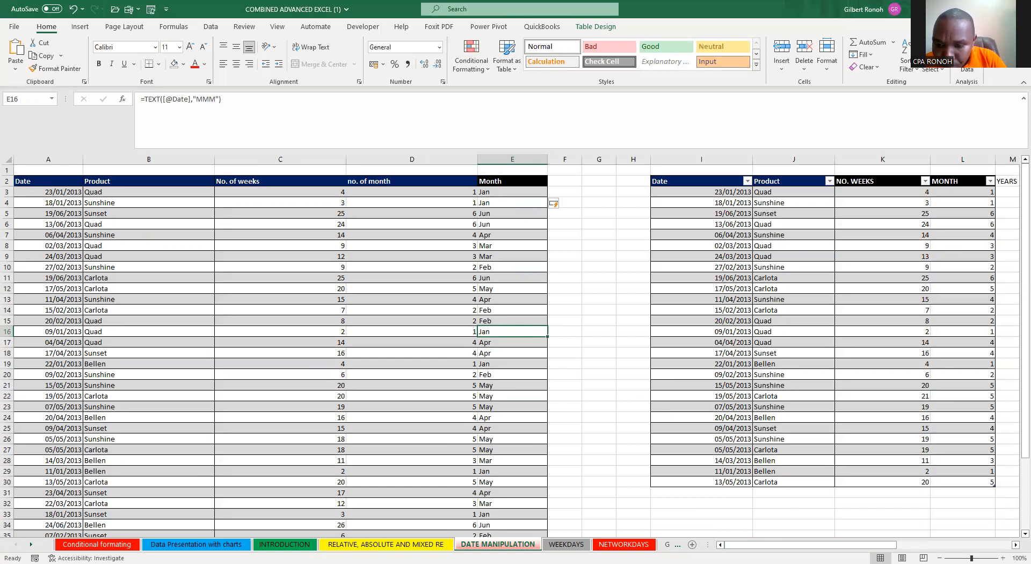
Step: Look over the remaining date tables and function notes on DATE MANIPULATION, plus the WEEKDAYS sheet
drag(778, 543, 885, 544)
click(829, 416)
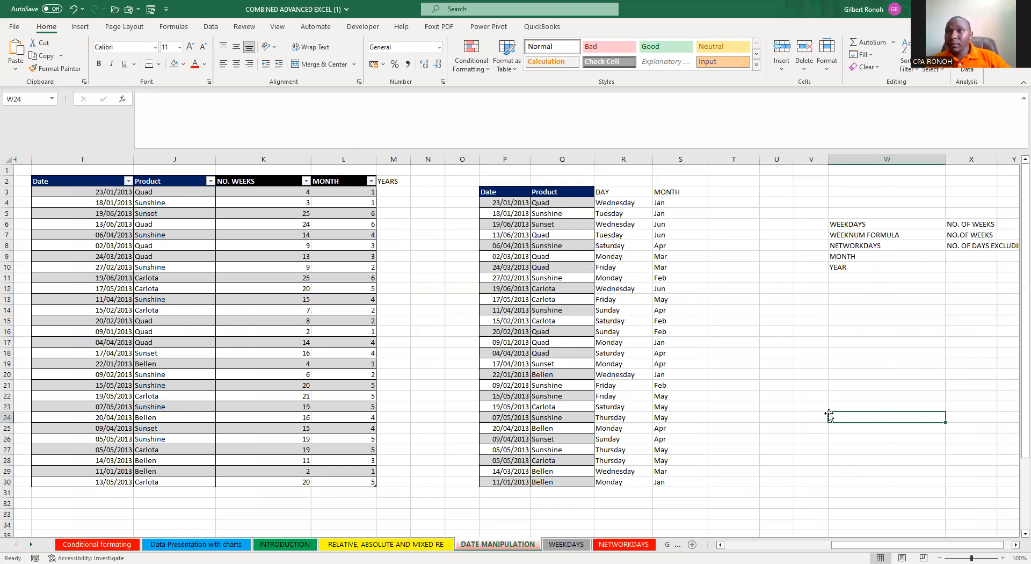
click(773, 382)
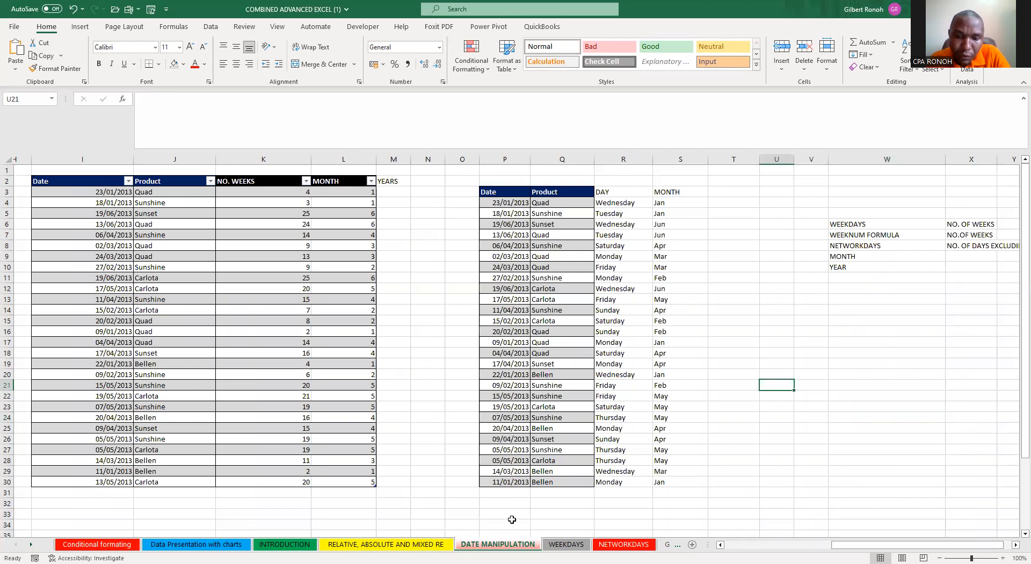
click(566, 544)
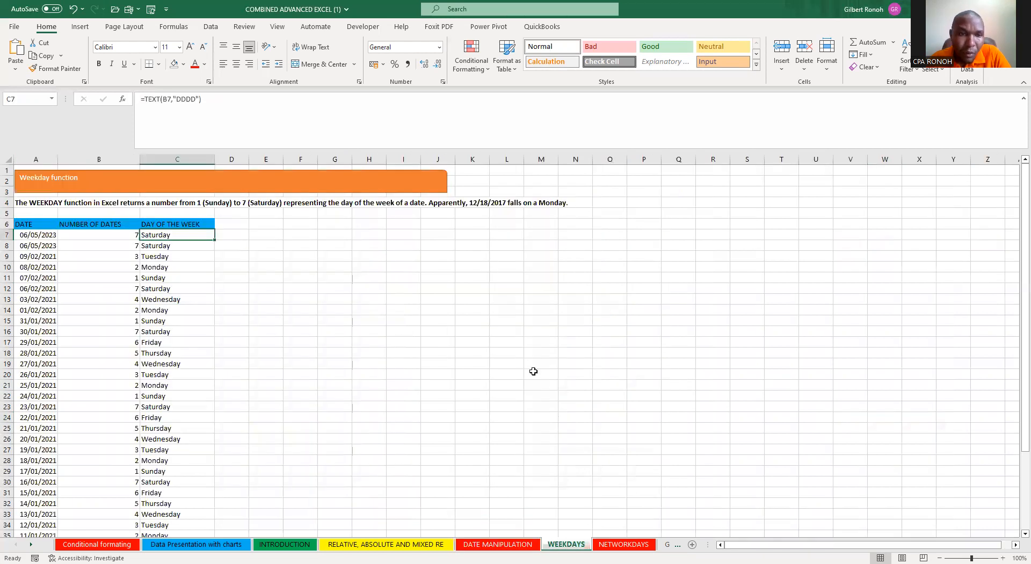
click(573, 354)
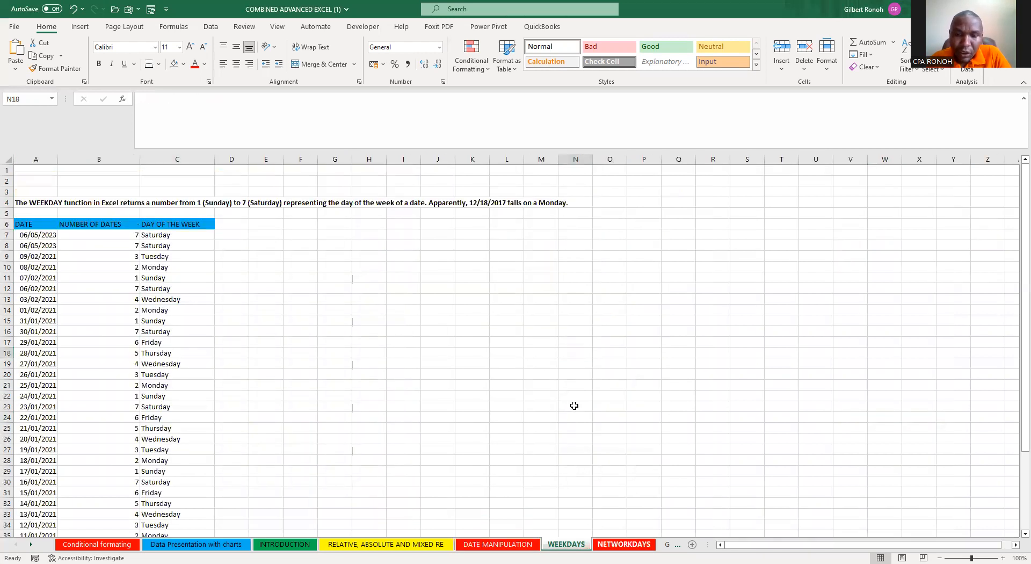
Step: Switch to the NETWORKDAYS sheet and enter the note "NETWORKDAYS" in cell R13
key(ctrl+Page_Down)
click(791, 352)
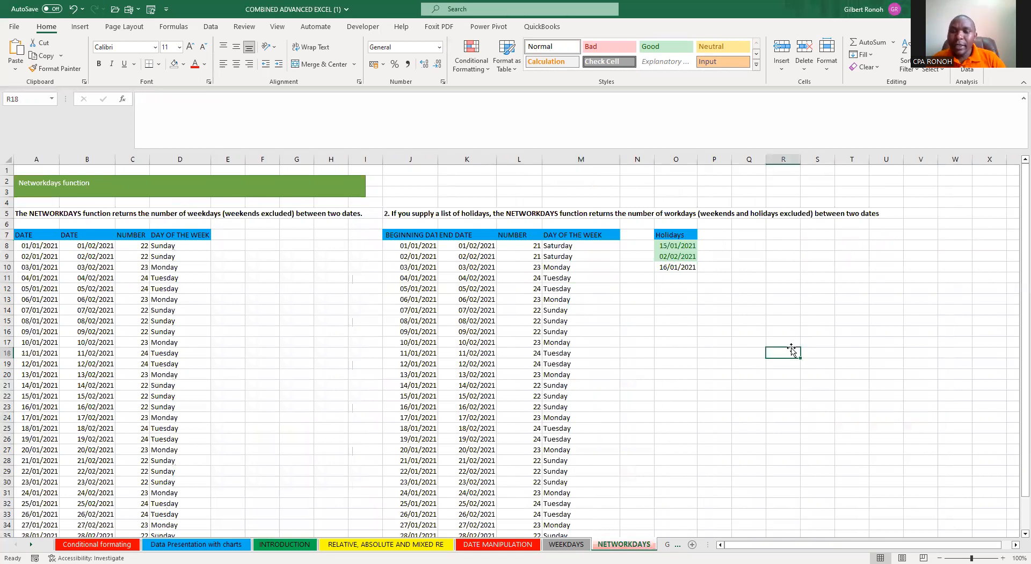
click(785, 296)
text(NE)
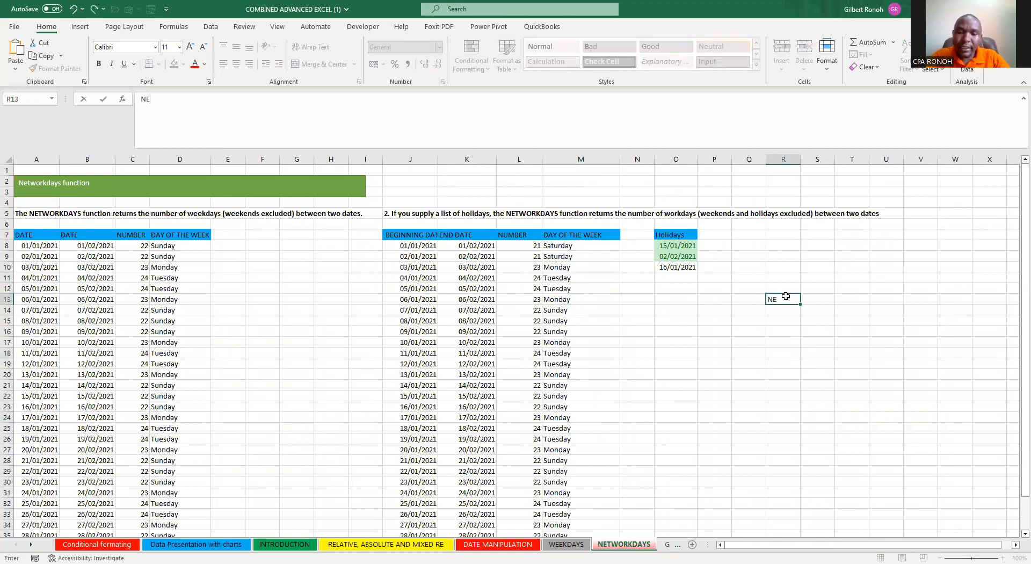
text(TWOR)
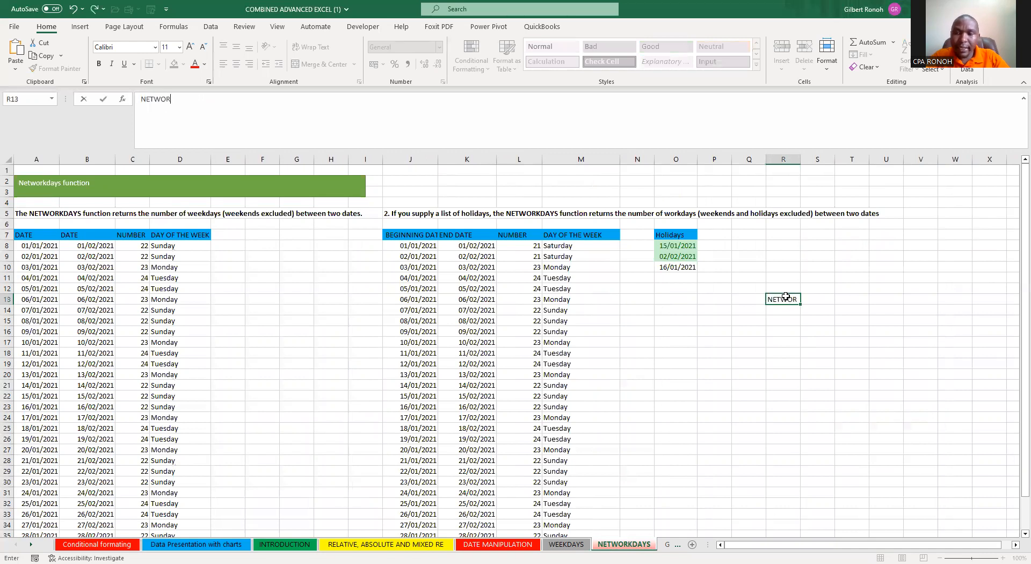
text(KDAYS)
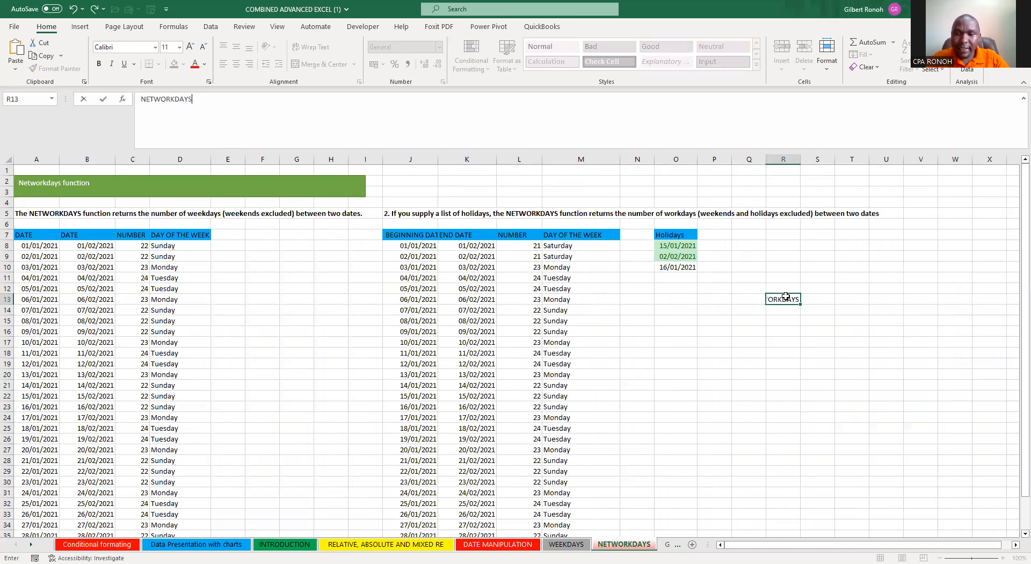
click(783, 377)
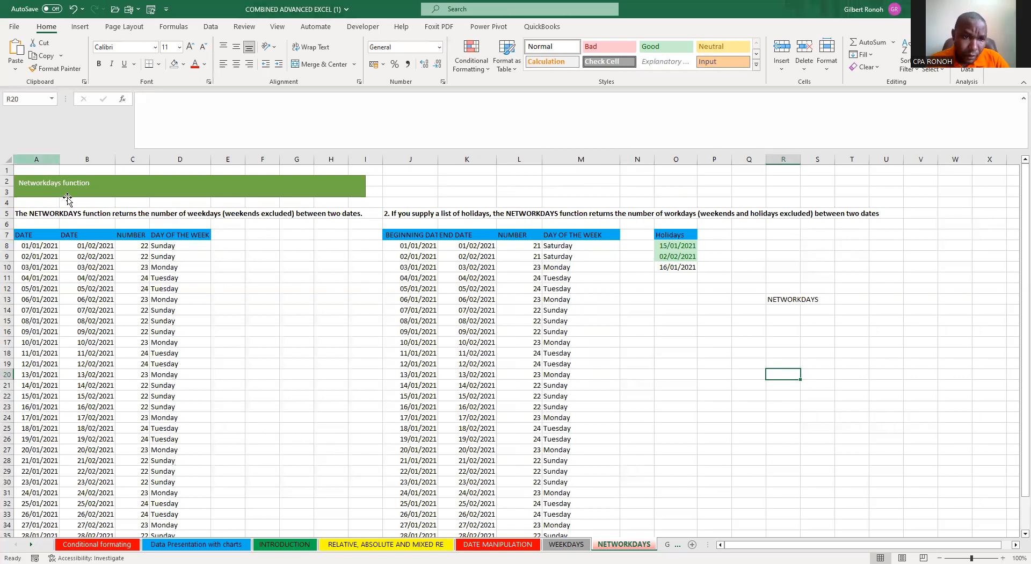
Step: Examine the two DATE columns of the first table on the NETWORKDAYS sheet as start and end dates
click(224, 278)
click(244, 255)
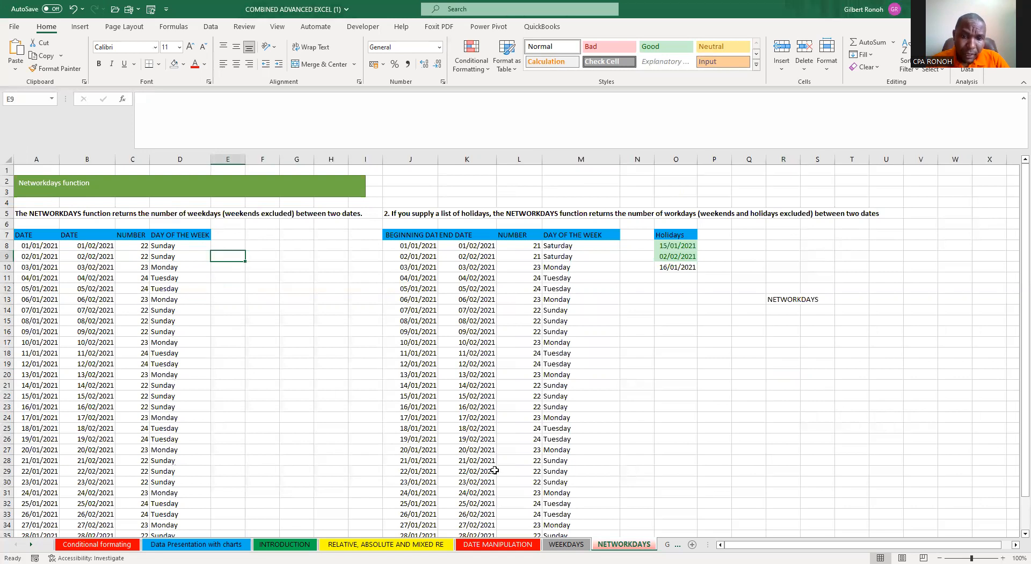
click(38, 237)
click(74, 234)
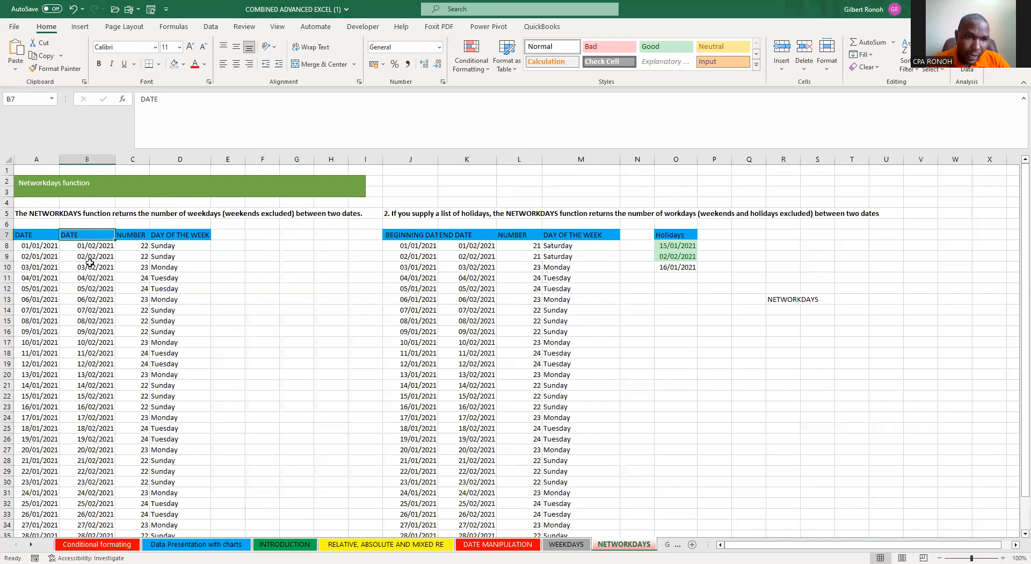
click(35, 234)
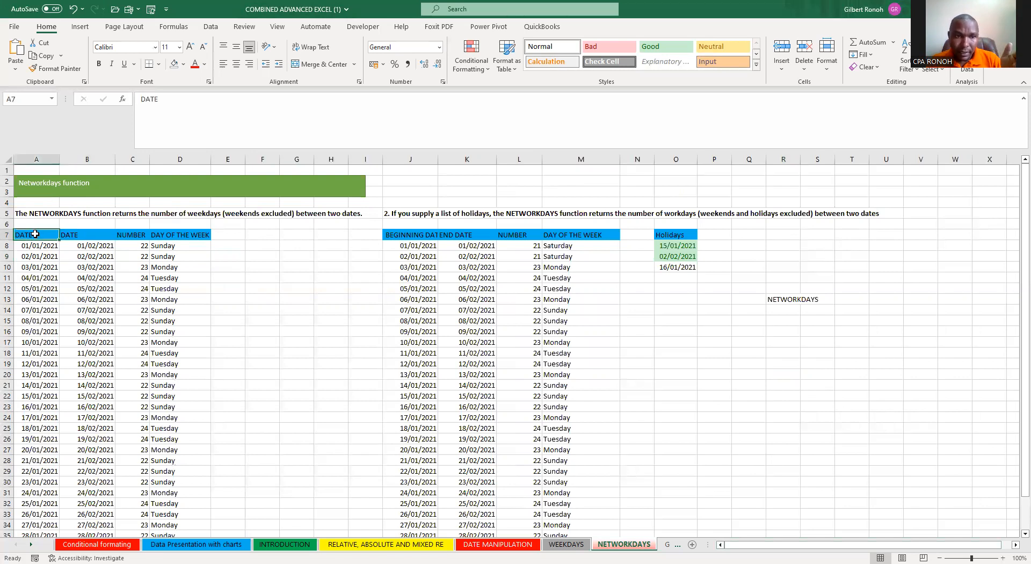
click(70, 234)
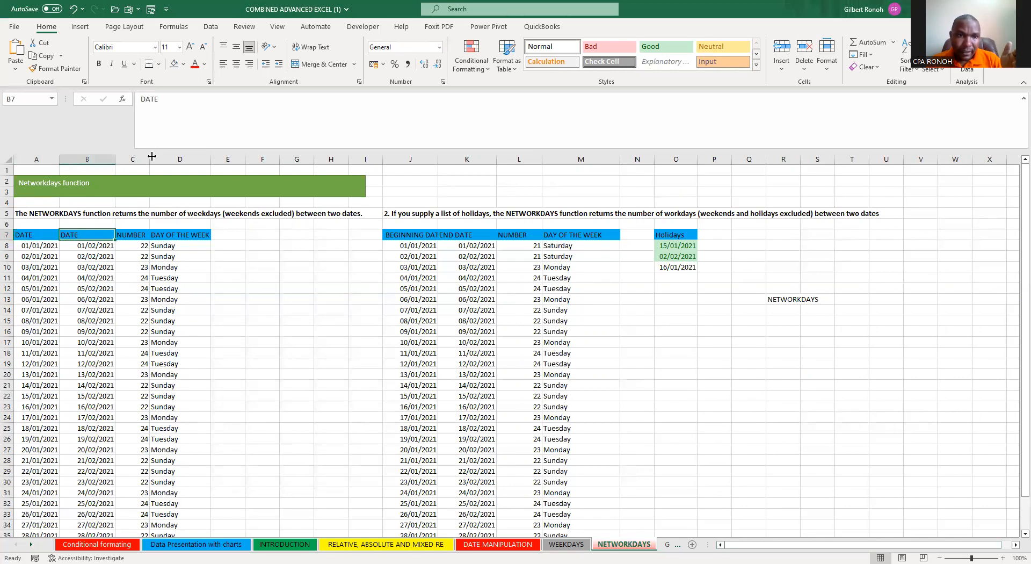
Step: Widen the NUMBER column of the first table and inspect the formulas in cells C8 and D8
drag(149, 160, 188, 160)
click(168, 248)
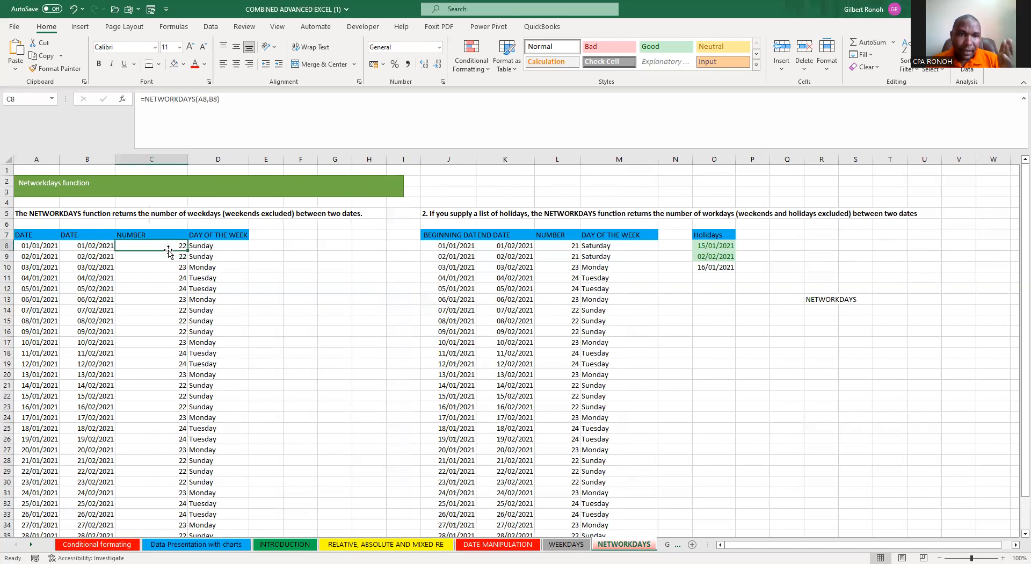
click(252, 280)
click(206, 246)
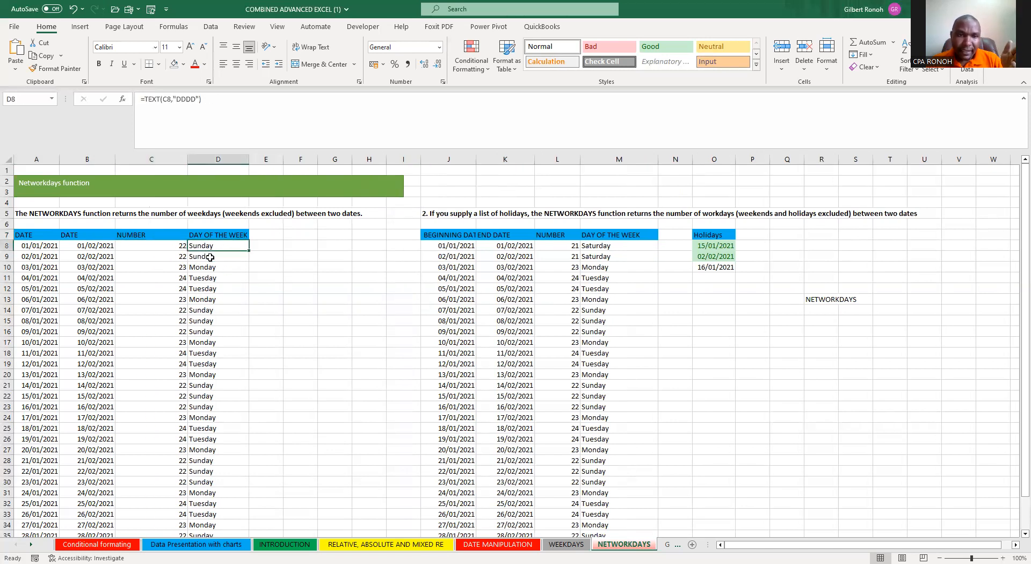
click(223, 114)
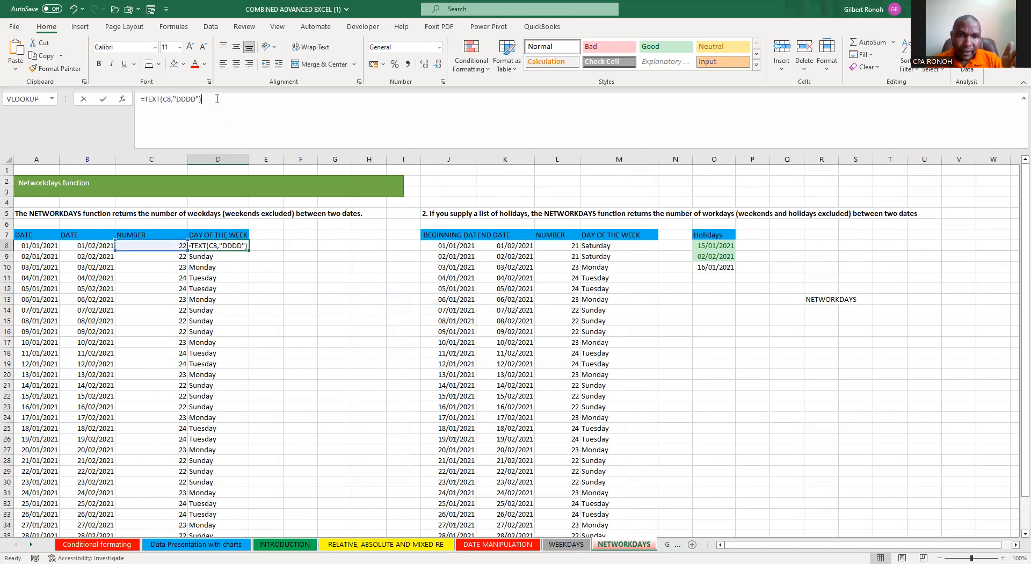
click(295, 309)
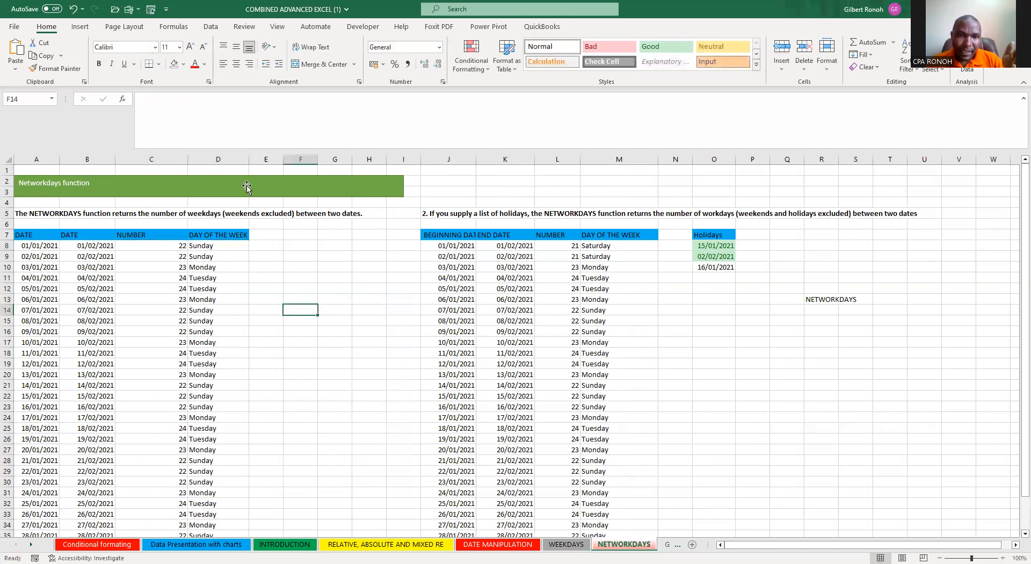
click(292, 238)
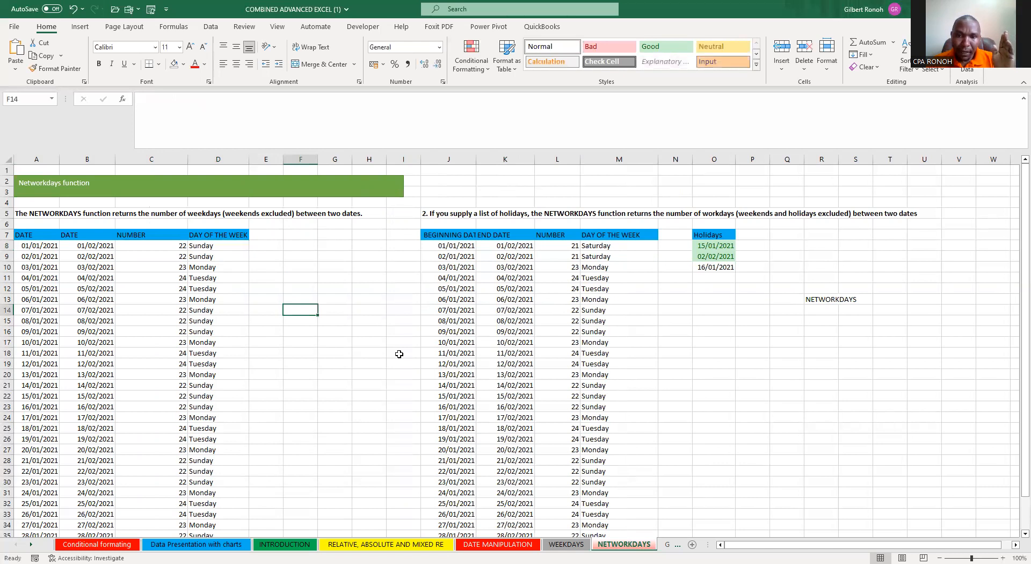
scroll(378, 352, down, 1)
scroll(220, 296, up, 1)
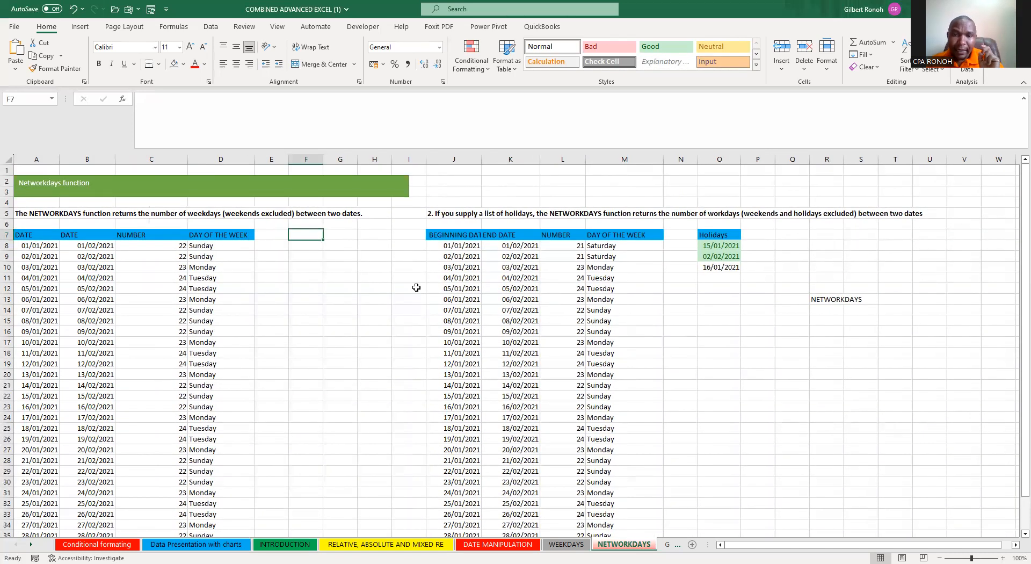
Step: Examine the second table's BEGINNING DATE column and the note above it about supplying a list of holidays
click(452, 237)
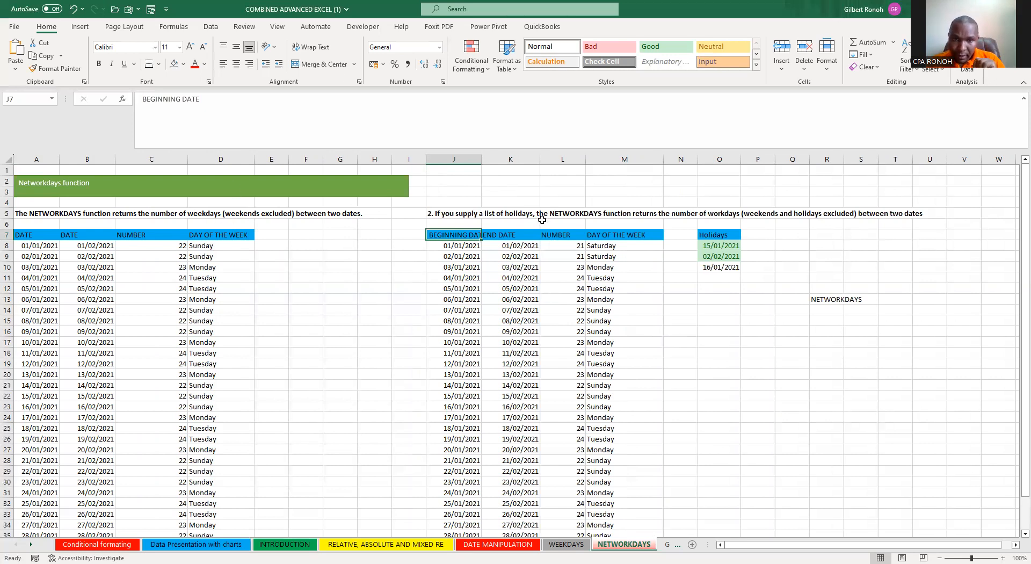
click(672, 286)
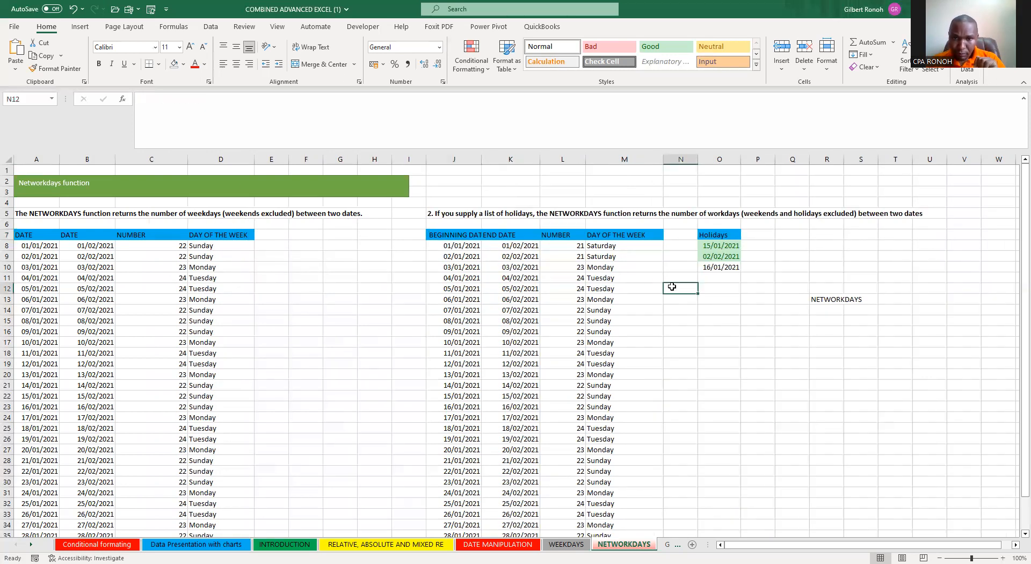
click(442, 217)
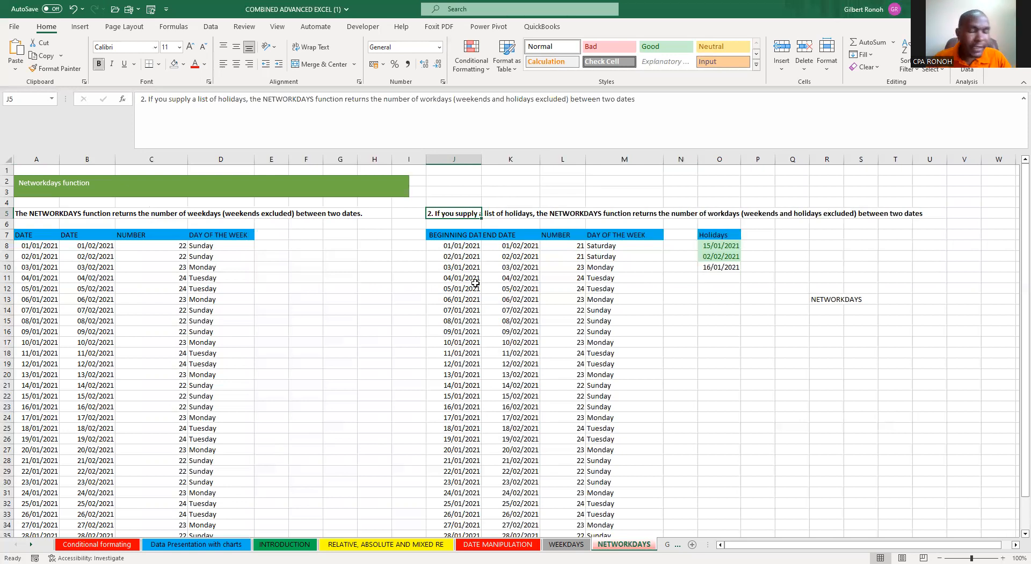
click(785, 364)
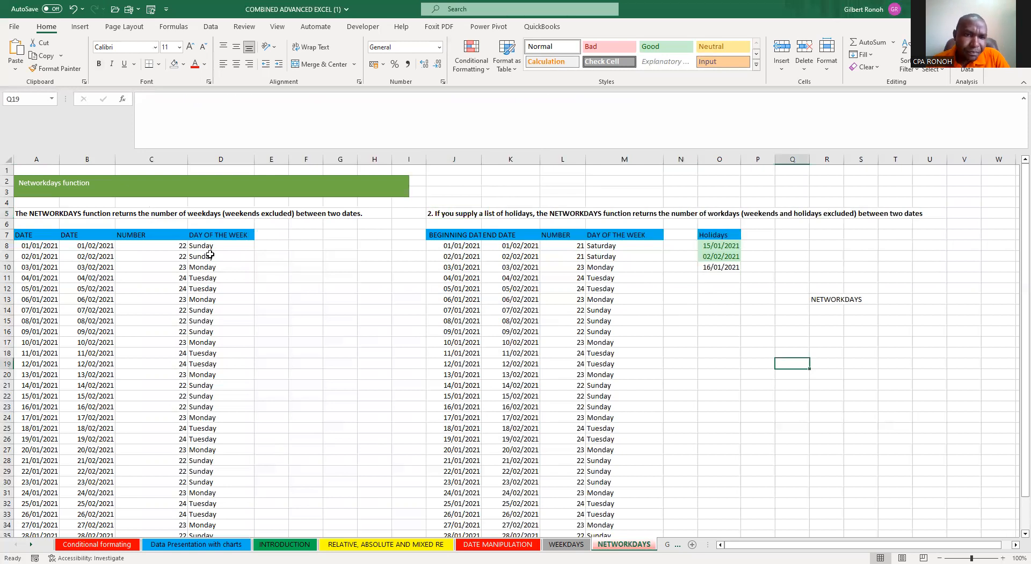
Step: Inspect the NETWORKDAYS formula in cell C8 and the date cells it refers to
click(160, 253)
click(158, 246)
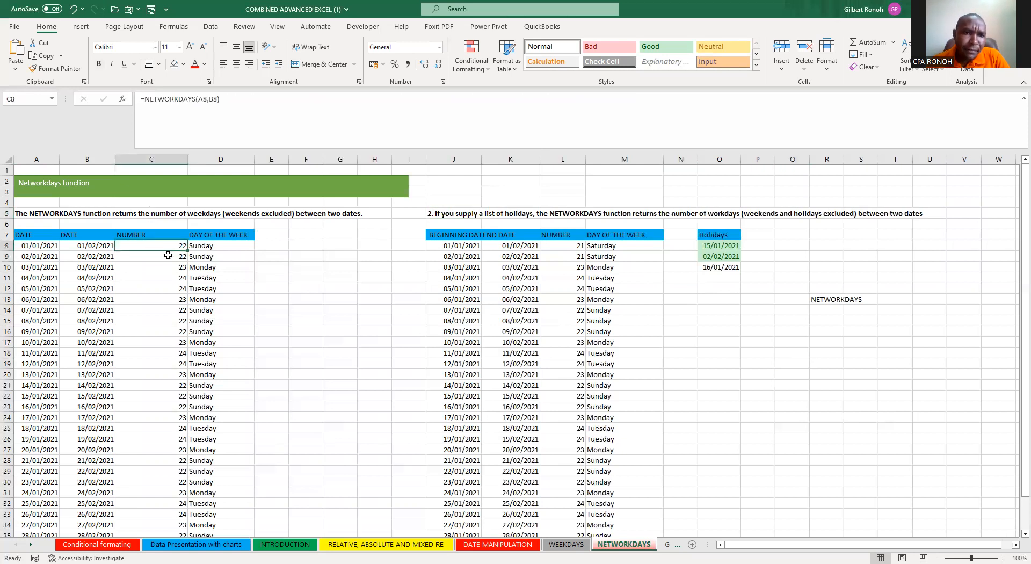
click(253, 319)
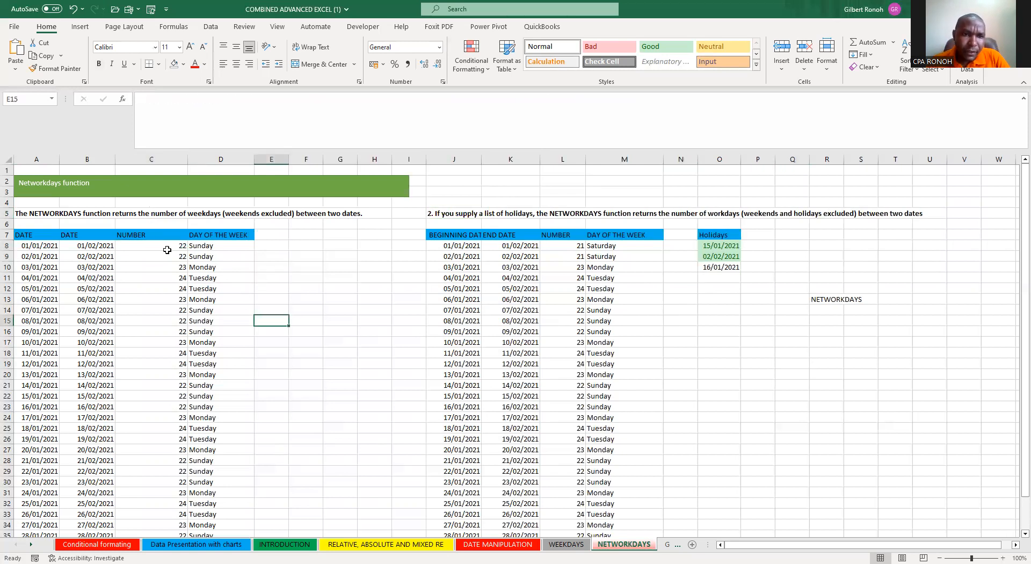
click(167, 248)
double_click(168, 248)
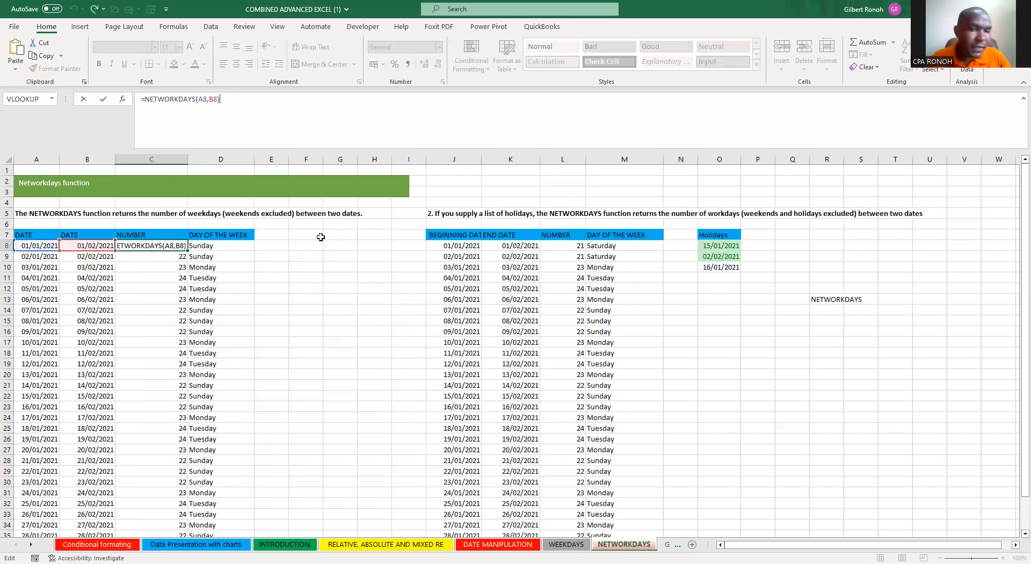
click(316, 275)
Step: Clear the existing formulas from the first table's NUMBER column, from C8 down to C37
click(150, 245)
key(Delete)
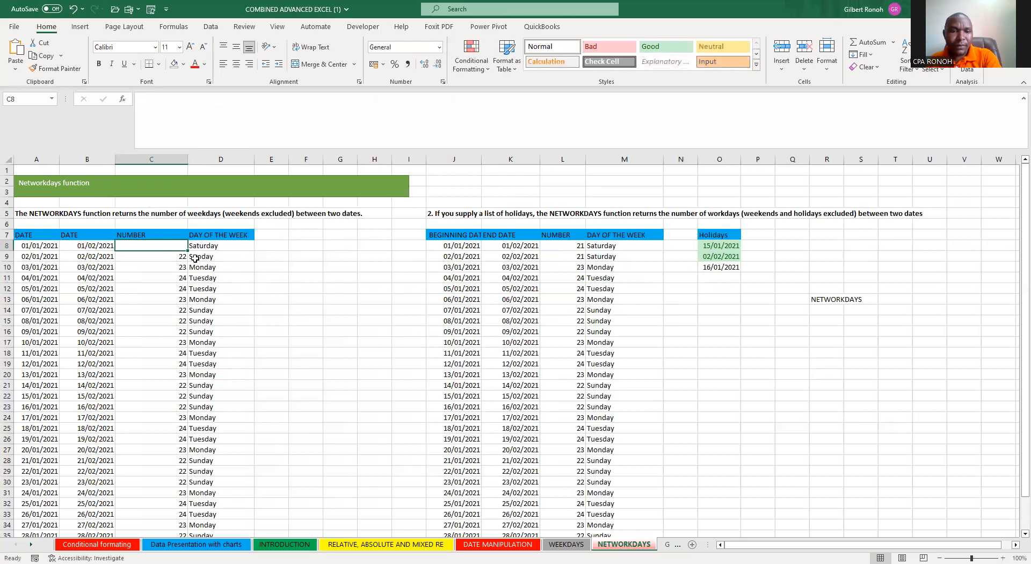
click(271, 276)
drag(173, 256, 156, 524)
key(Delete)
click(285, 416)
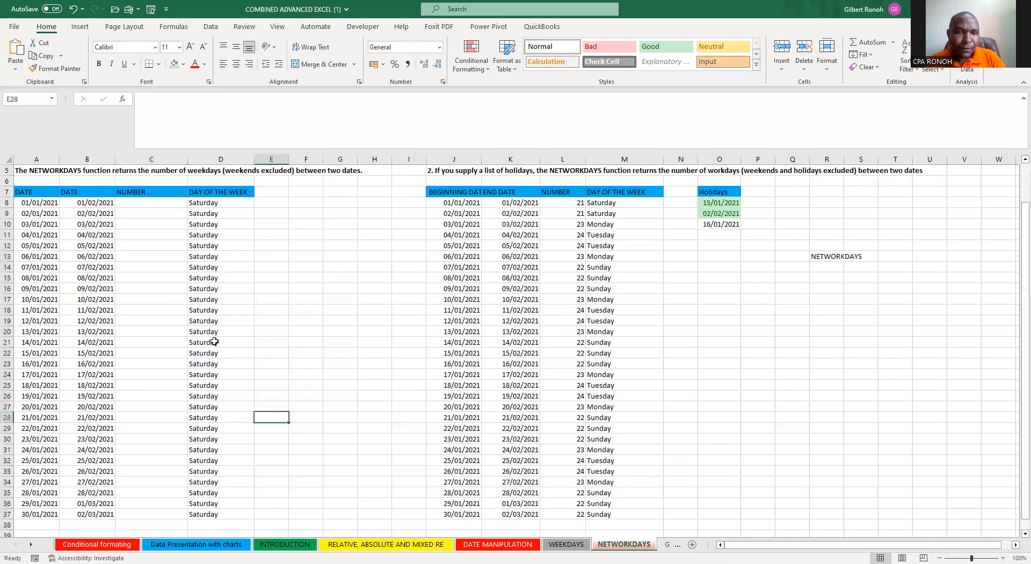
Step: Enter =NETWORKDAYS(A8,B8) in cell C8 to count the weekdays between the two dates in that row
scroll(172, 257, up, 2)
click(152, 246)
text(=)
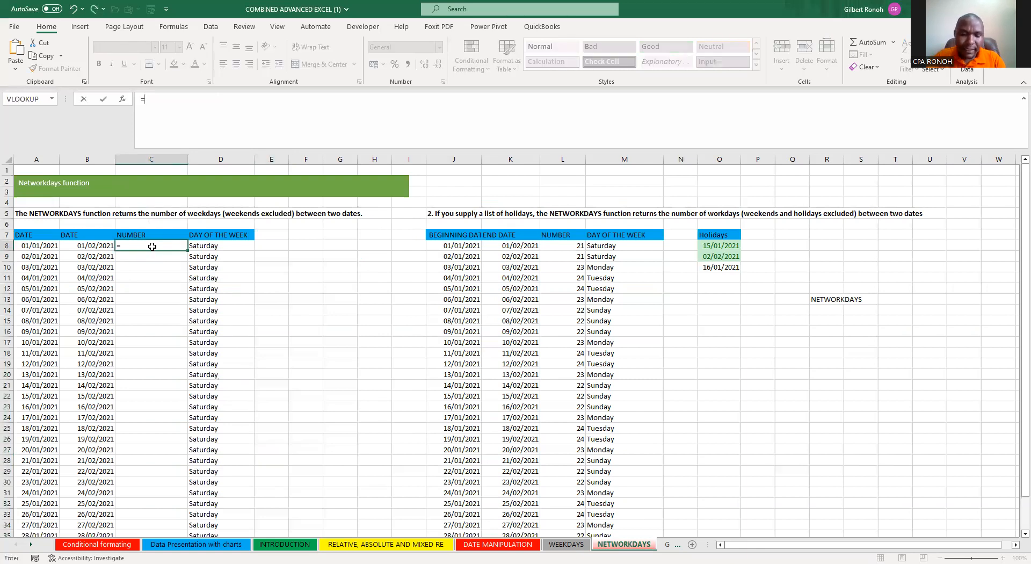
text(NET)
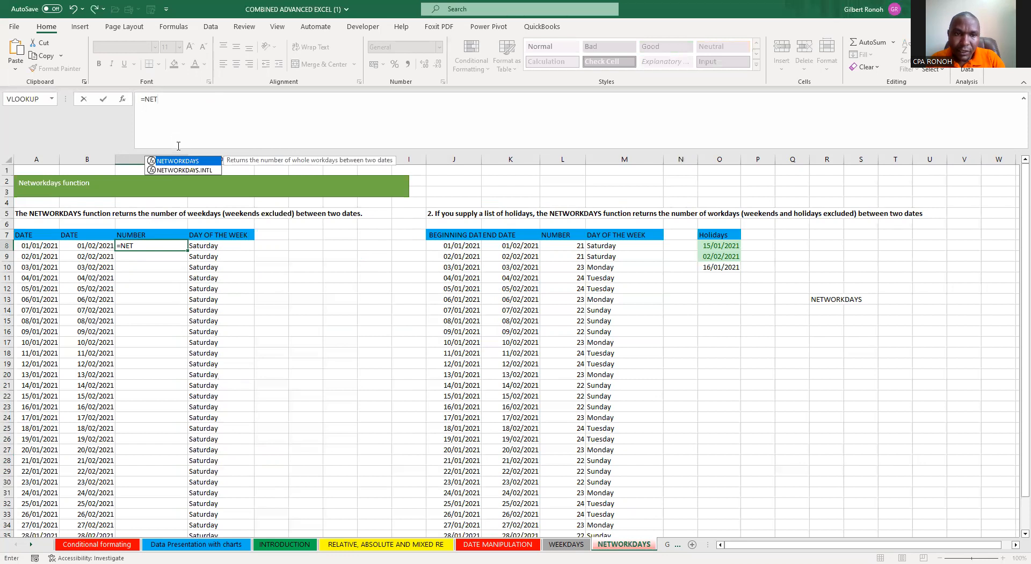
key(Tab)
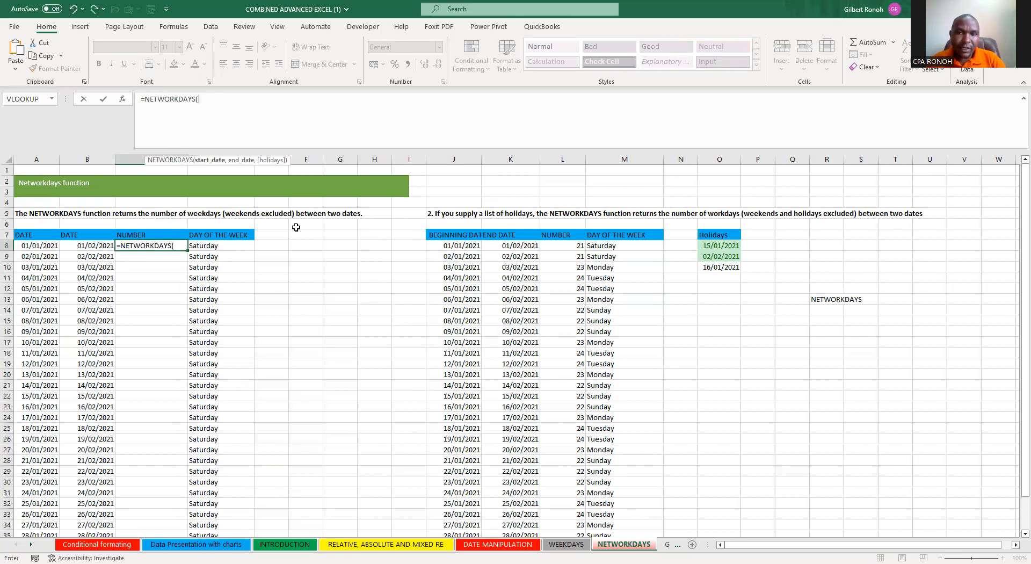
click(38, 245)
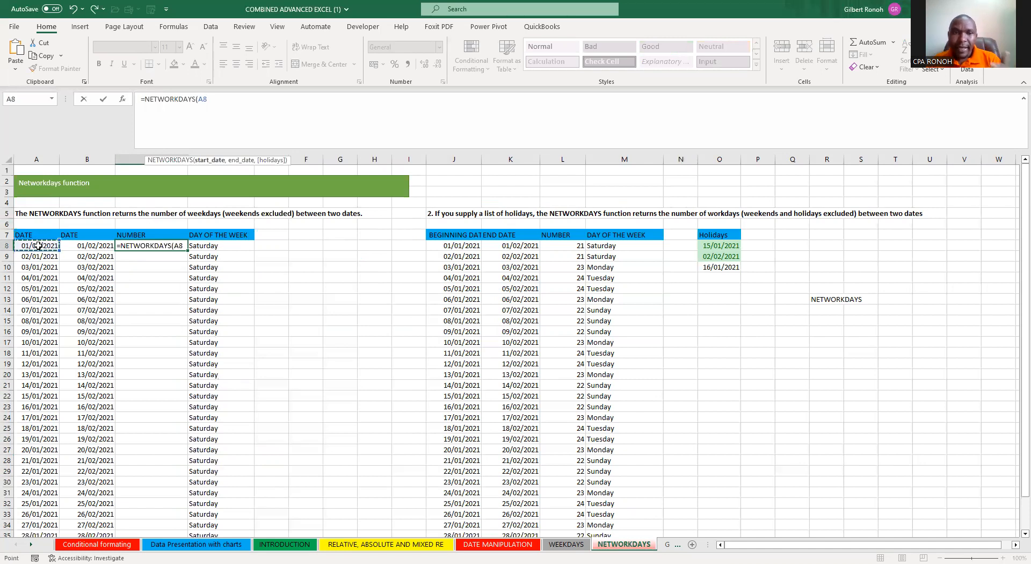
text(,)
click(97, 244)
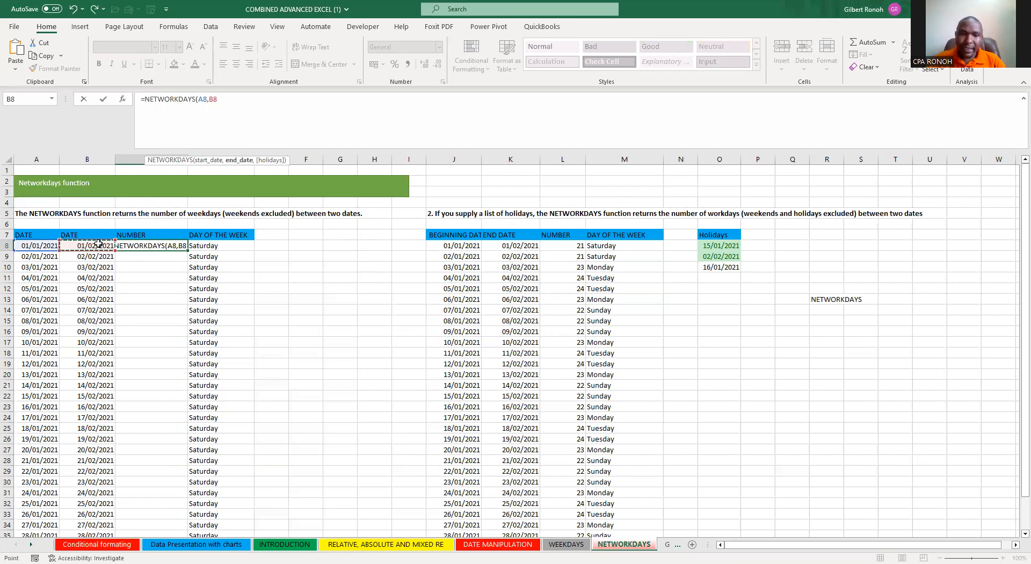
key(Return)
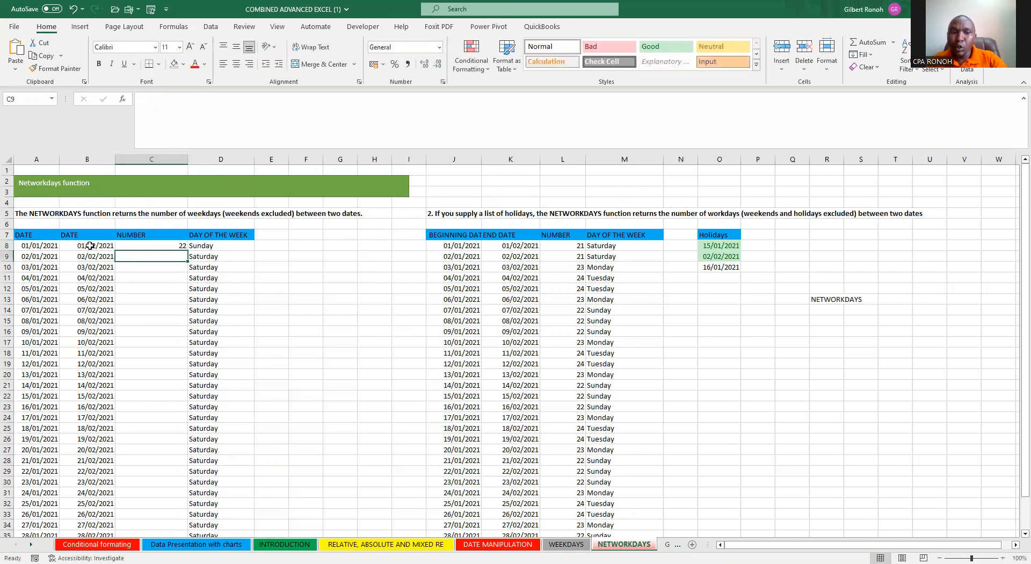
Step: Review the workday count in C8 and its formula arguments against the row's start and end dates
click(276, 335)
click(167, 246)
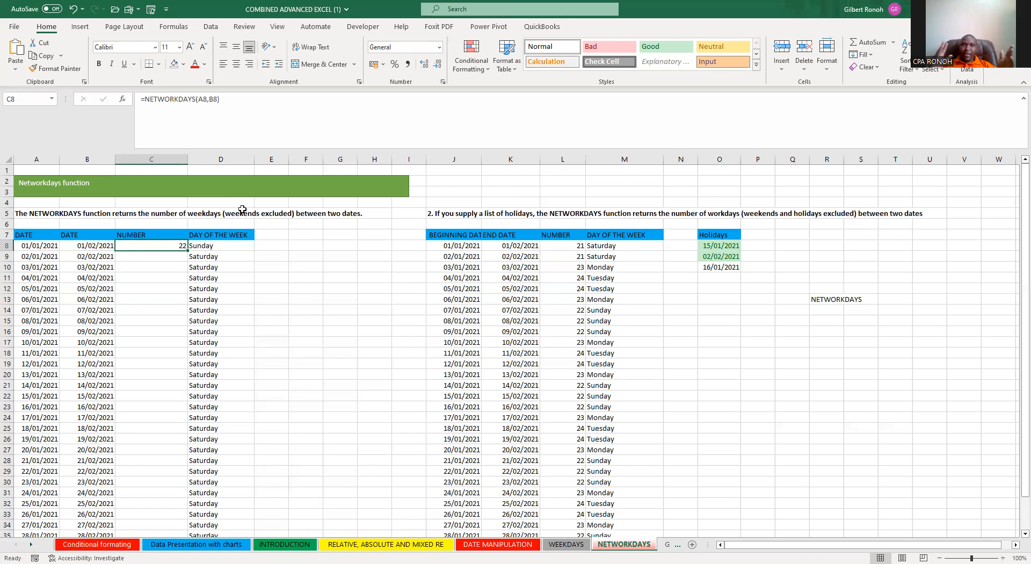
click(236, 307)
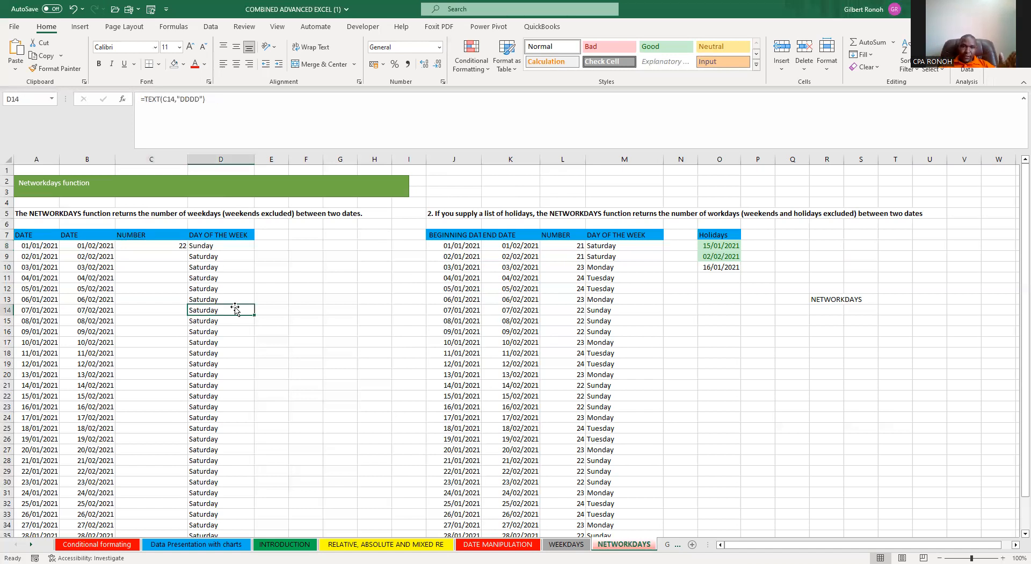
click(150, 245)
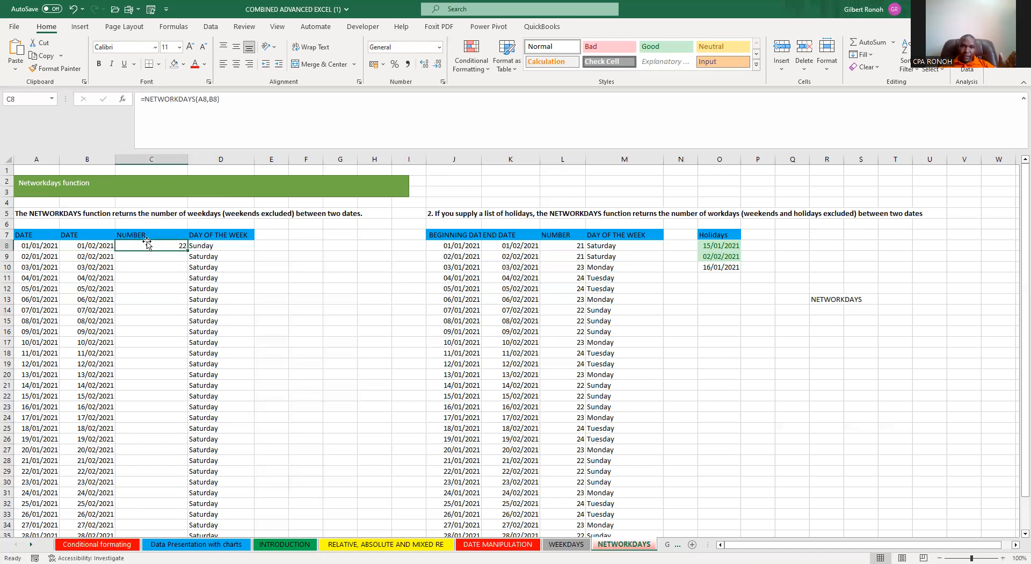
click(229, 98)
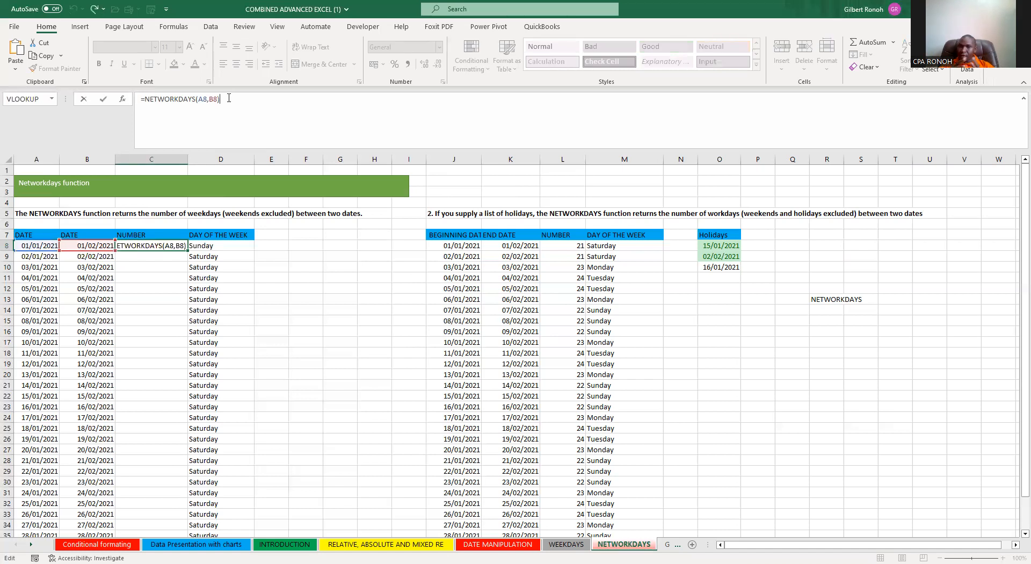
click(306, 286)
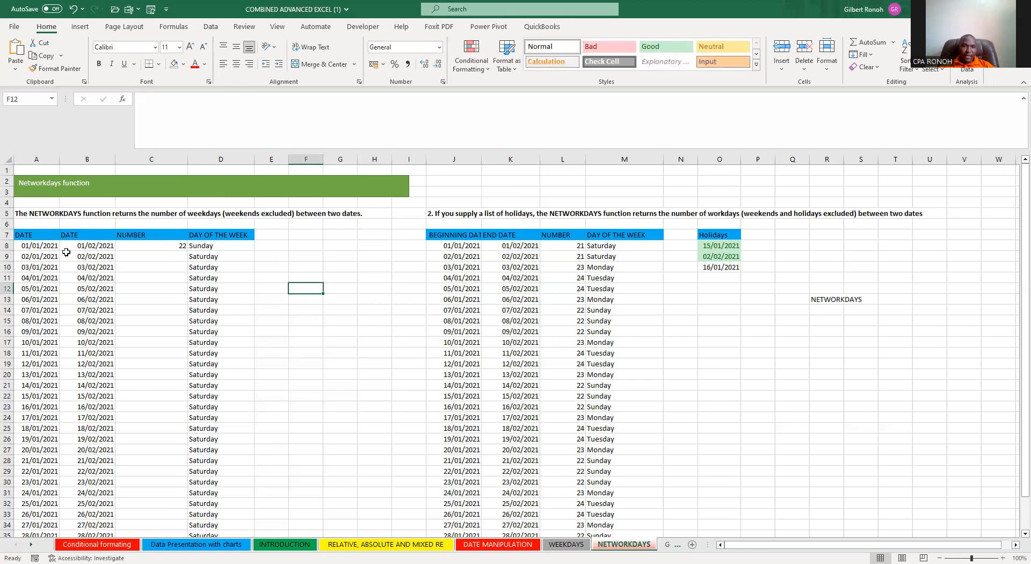
click(172, 246)
click(290, 251)
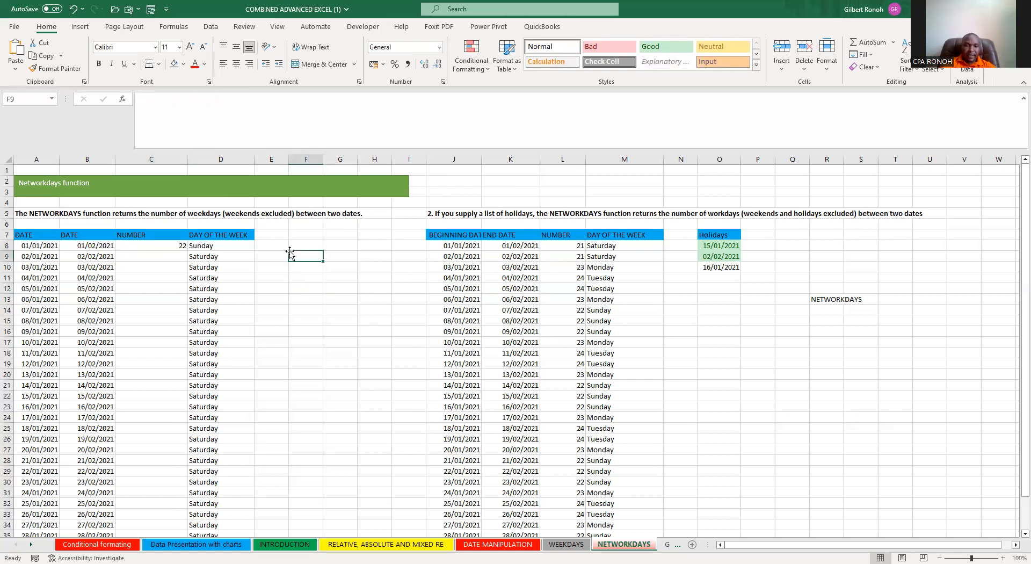
text(RATE)
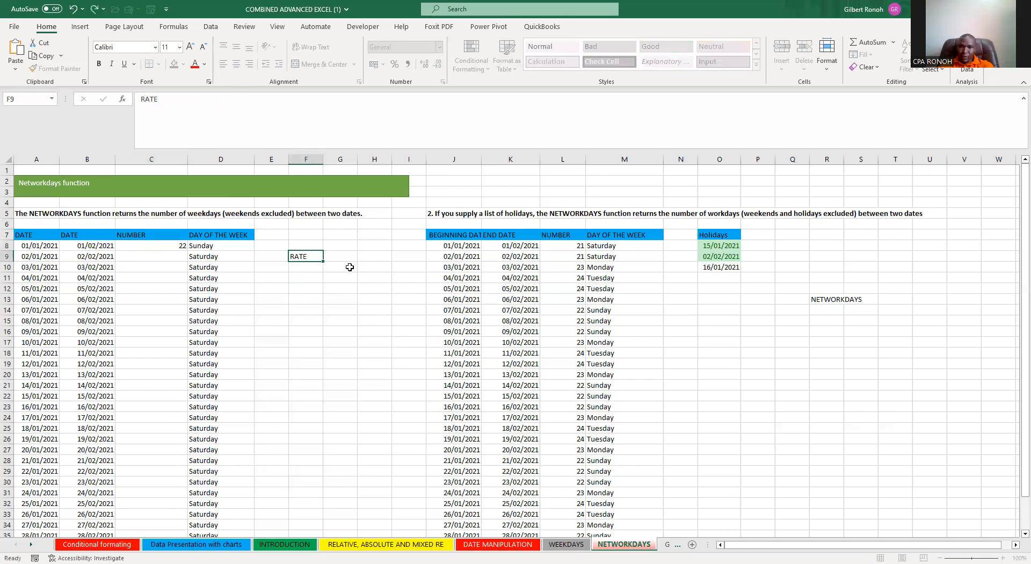
click(349, 267)
click(304, 249)
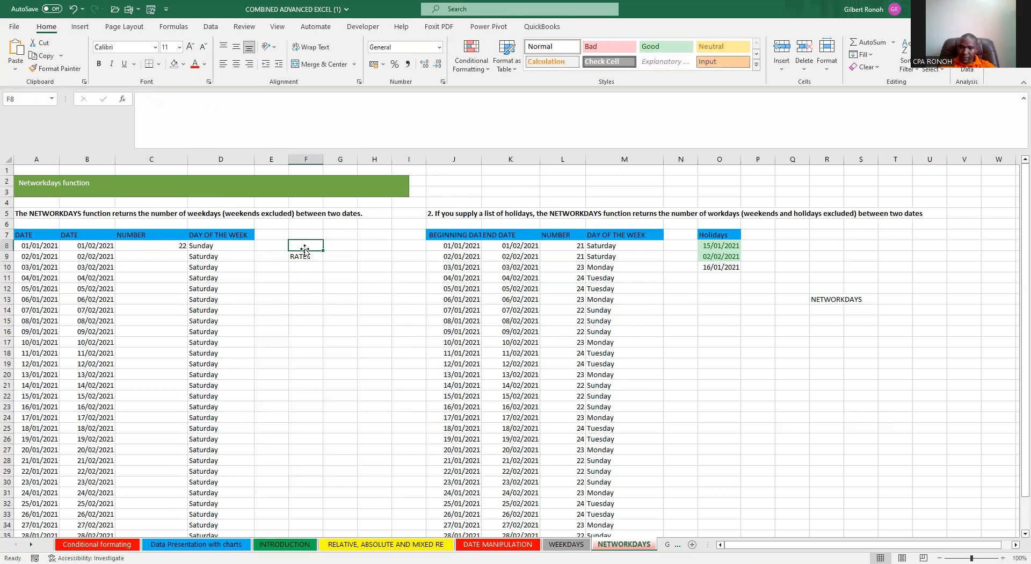
click(301, 258)
click(339, 300)
click(299, 259)
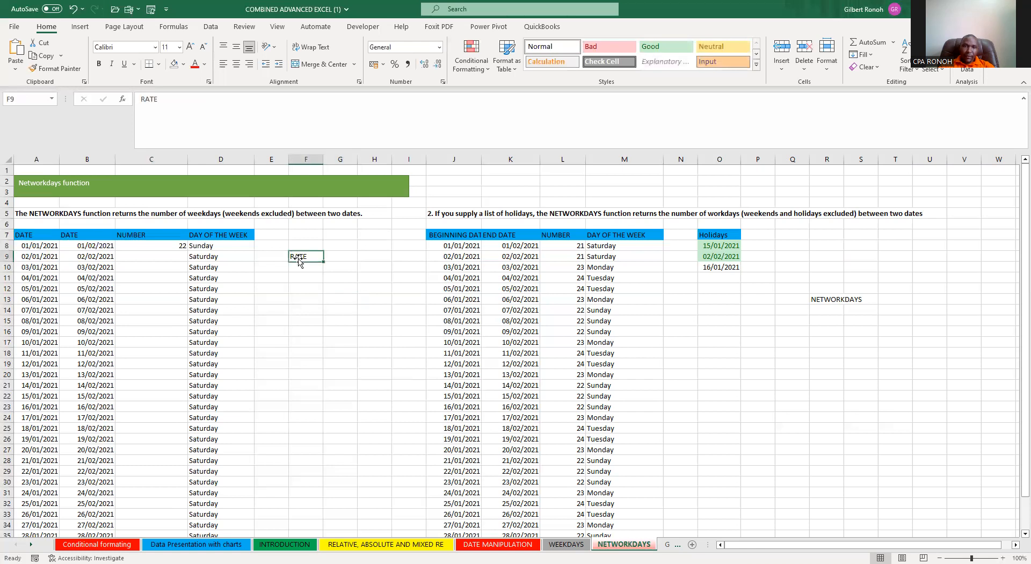
key(Delete)
Step: Examine the TEXT formula in cell D8 and the NUMBER cell it takes its value from
click(212, 247)
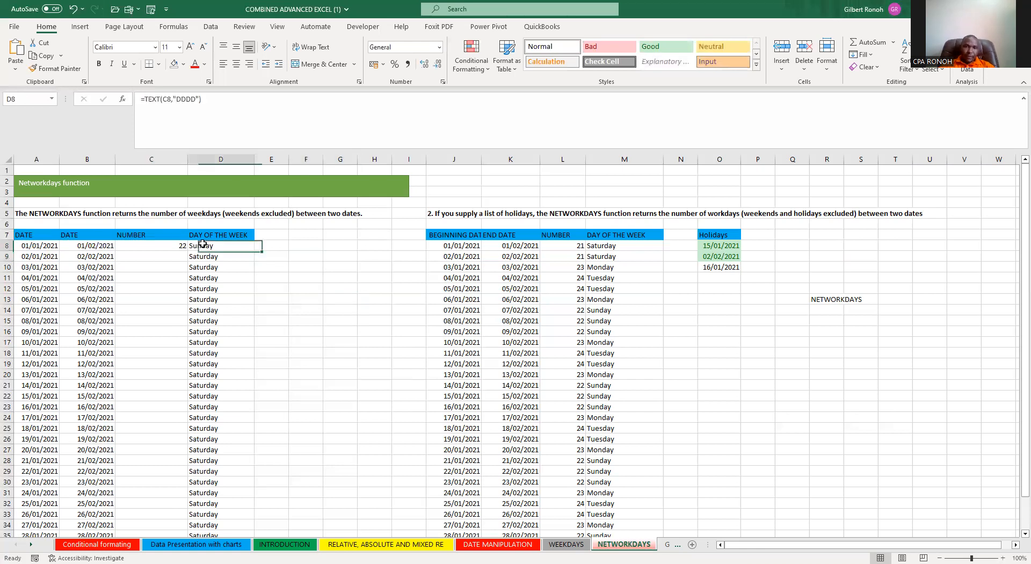
click(223, 101)
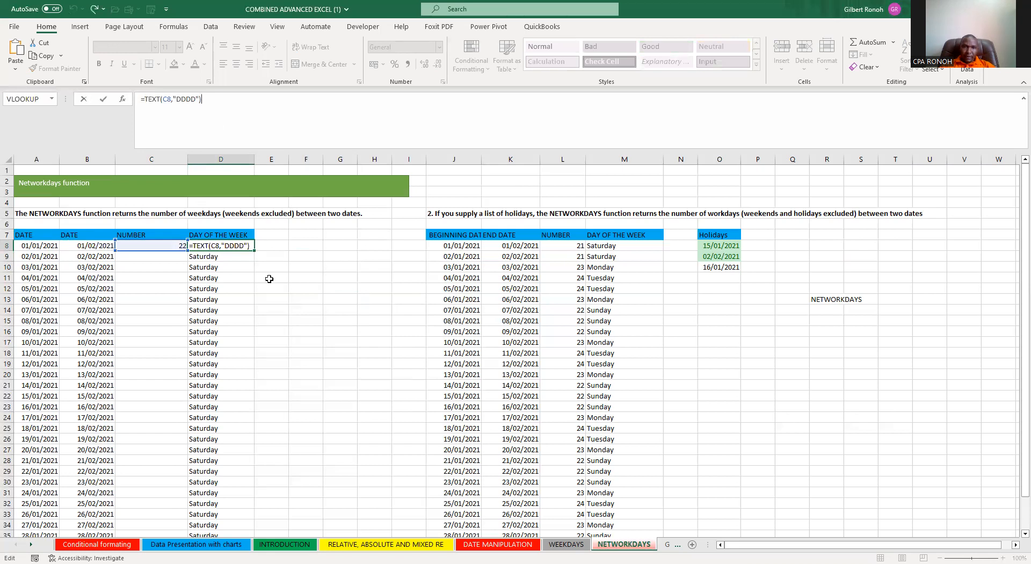
click(293, 317)
click(215, 244)
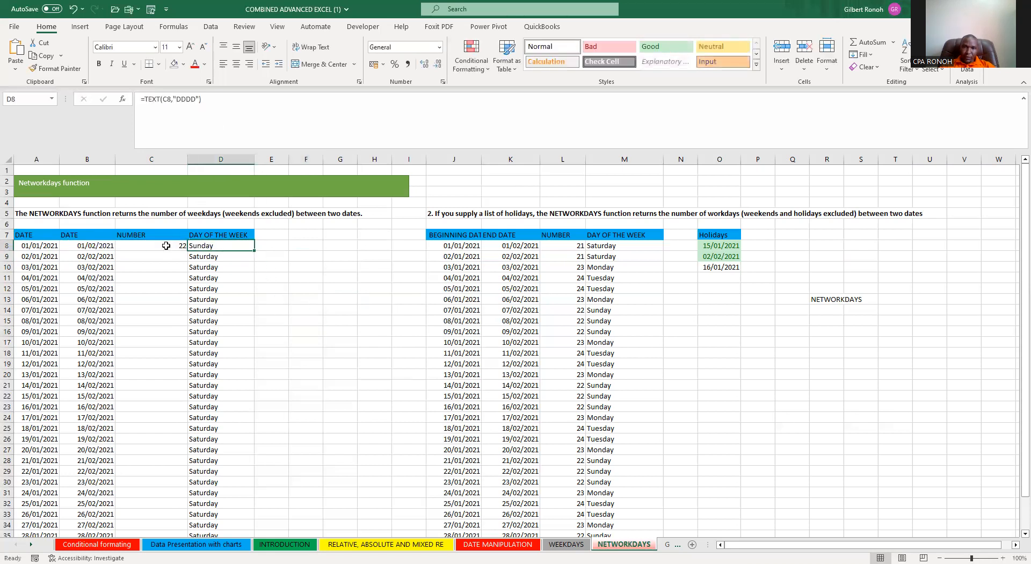
click(166, 246)
Step: Change the TEXT formula in D8 to take its value from the second date, as =TEXT(B8,"DDDD")
click(206, 246)
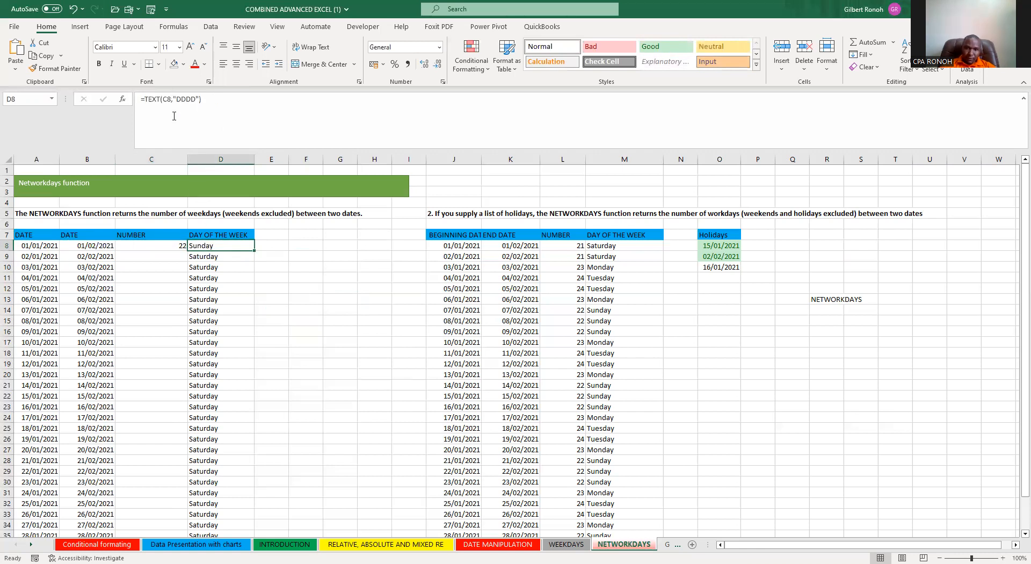
click(177, 132)
key(BackSpace)
key(BackSpace)
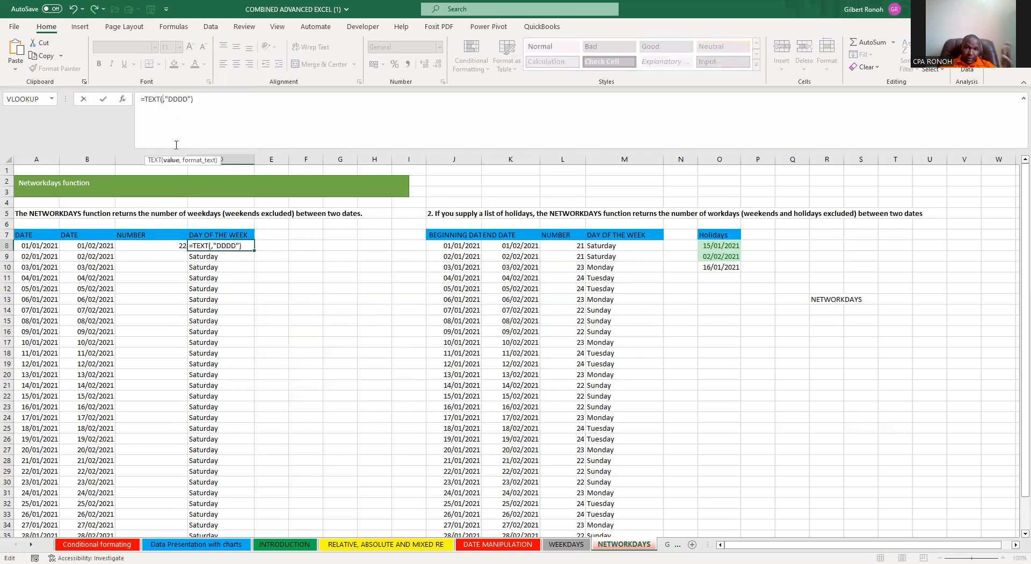
click(76, 245)
key(Return)
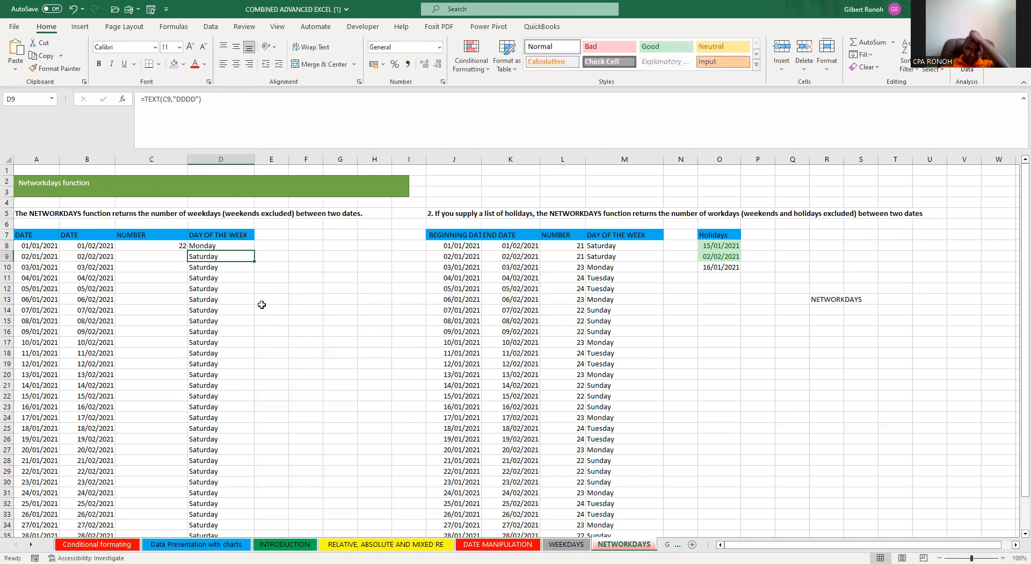
click(220, 244)
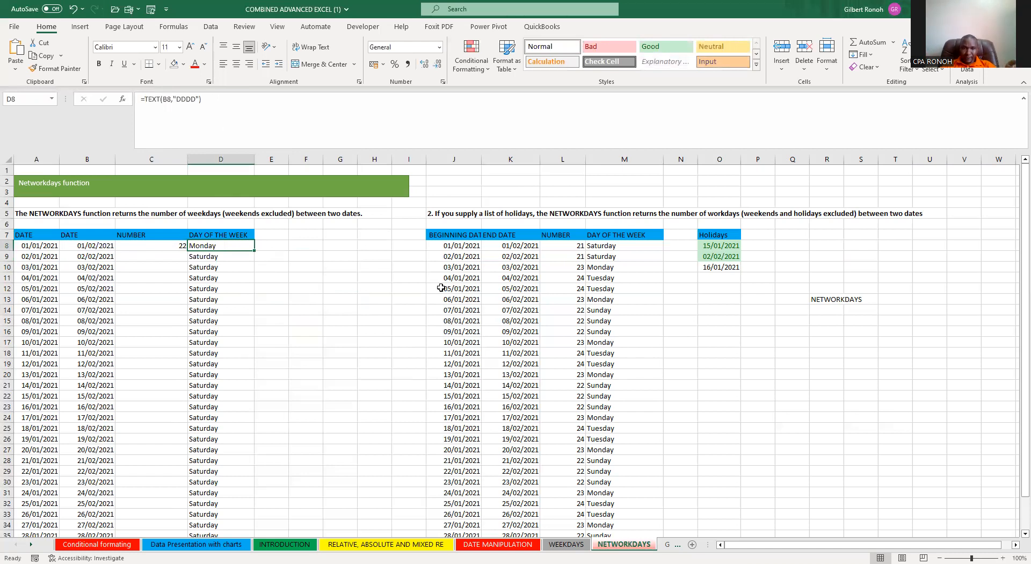
Step: Fill the NETWORKDAYS formula from C8 down the first table's NUMBER column to C37
click(172, 243)
drag(187, 250, 165, 520)
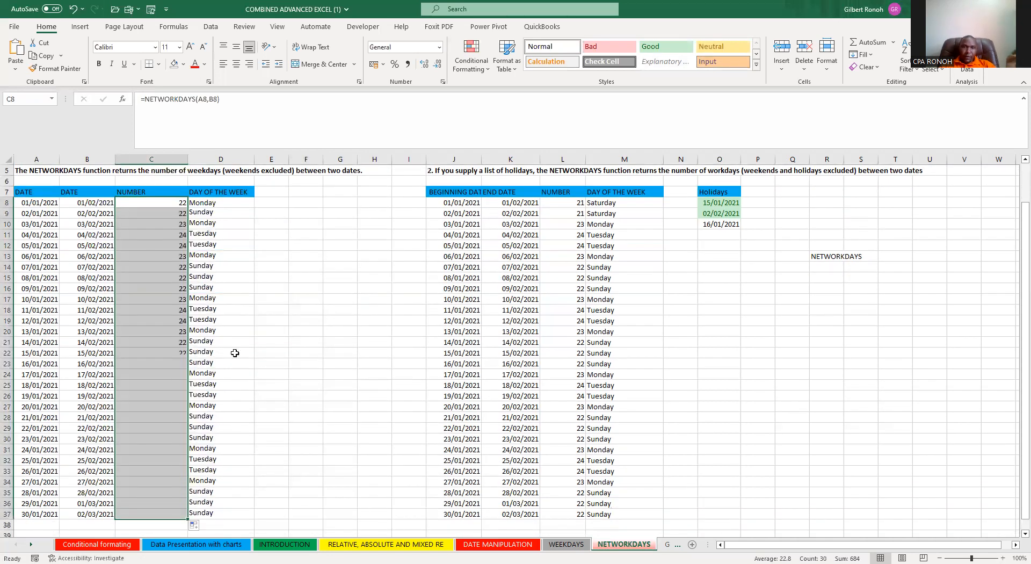
click(274, 305)
drag(227, 195, 206, 234)
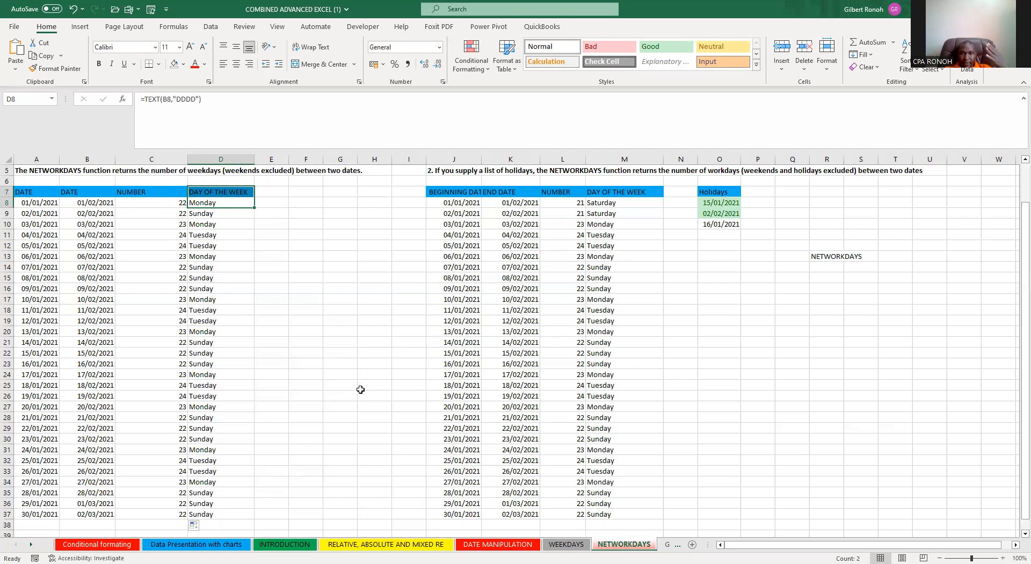
click(758, 375)
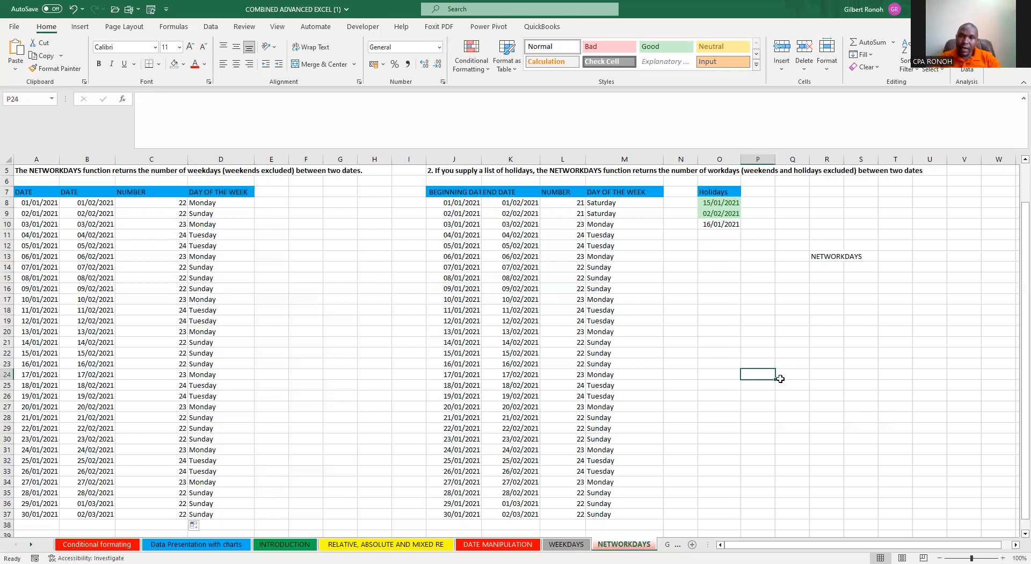
Step: Examine the NETWORKDAYS formula in L8 and the date and holiday cells it refers to
click(572, 212)
click(573, 202)
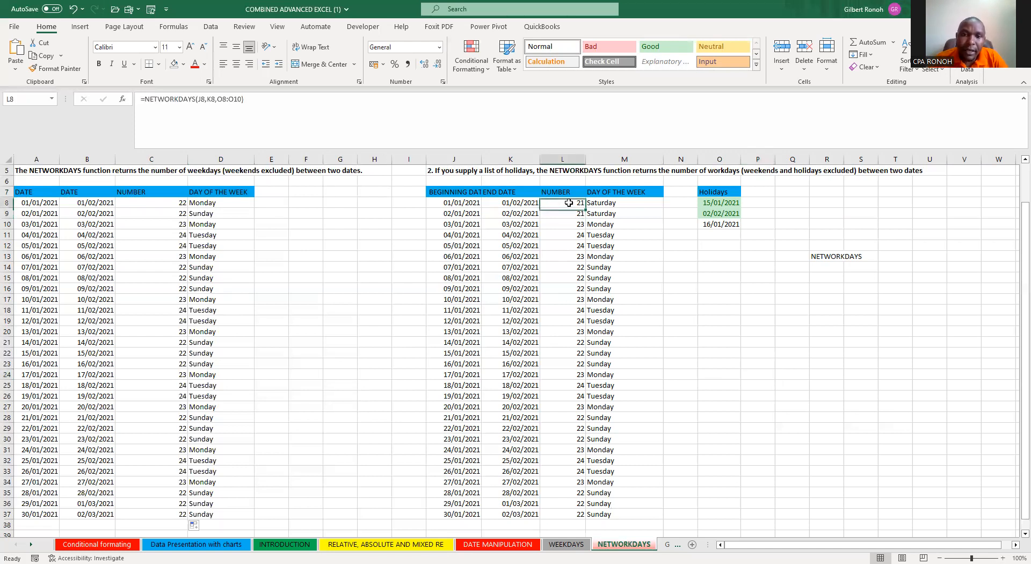
click(261, 97)
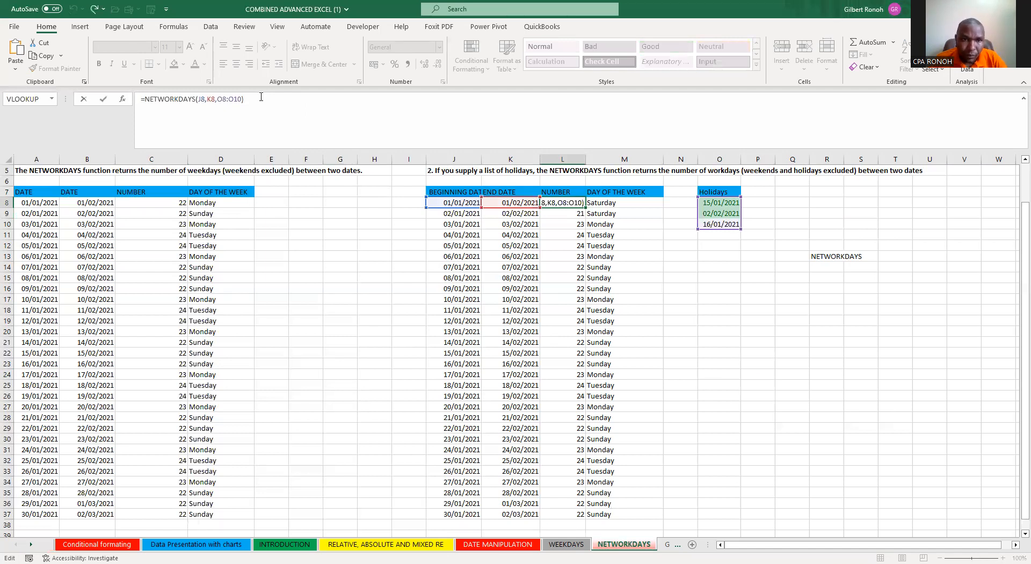
click(718, 298)
Step: Clear the existing formulas from the second table's NUMBER column, from L8 down to L37
drag(573, 201, 543, 503)
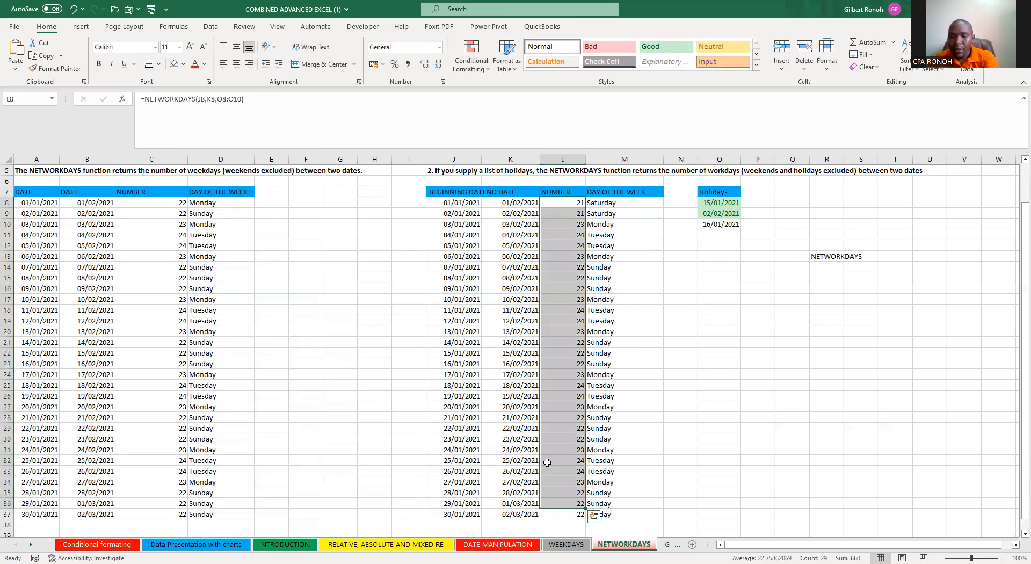
key(Delete)
click(570, 516)
key(Delete)
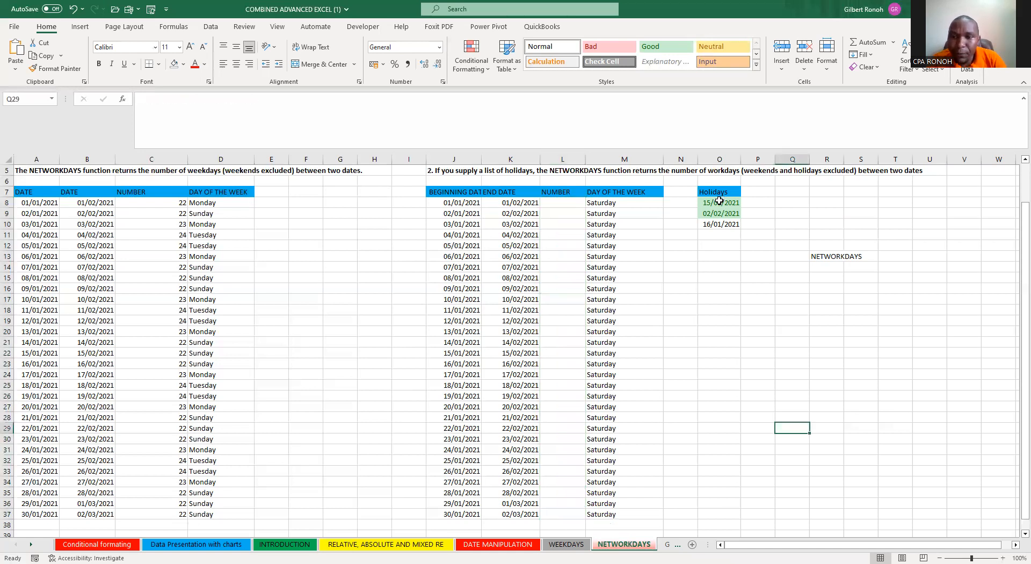
Step: Review the dates in the Holidays list that the second table's workday count should exclude
click(719, 201)
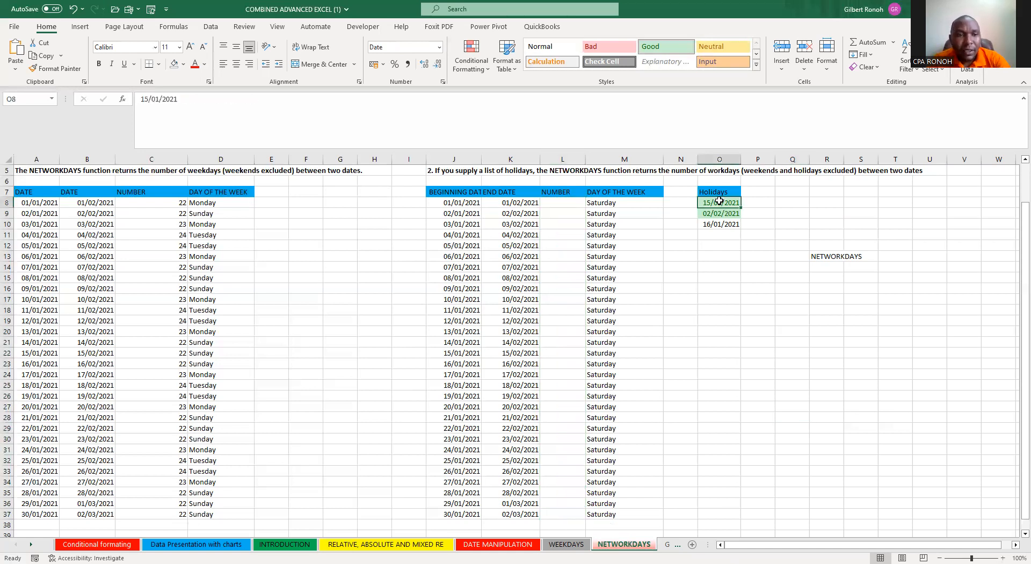
click(773, 284)
click(714, 200)
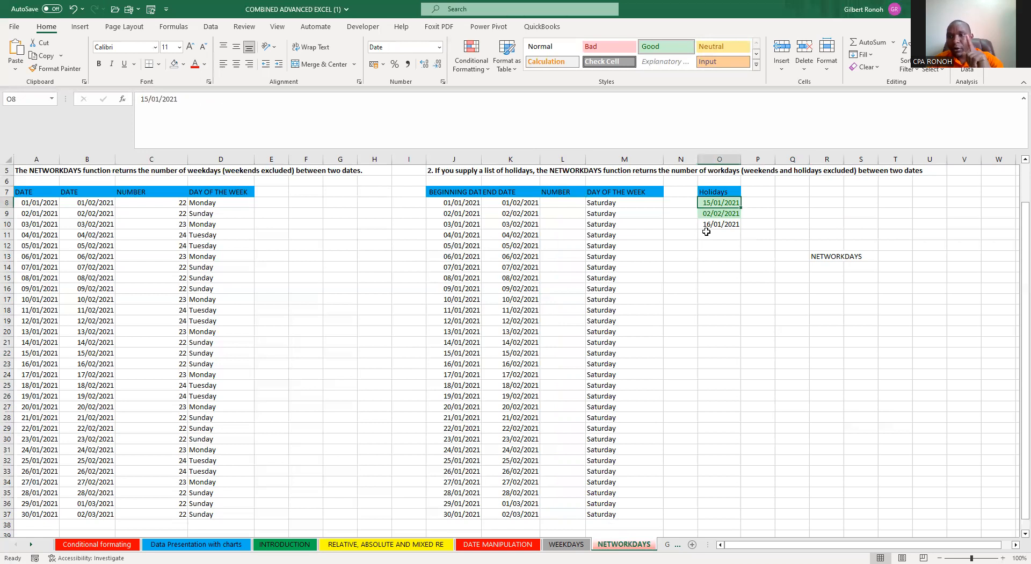
click(714, 266)
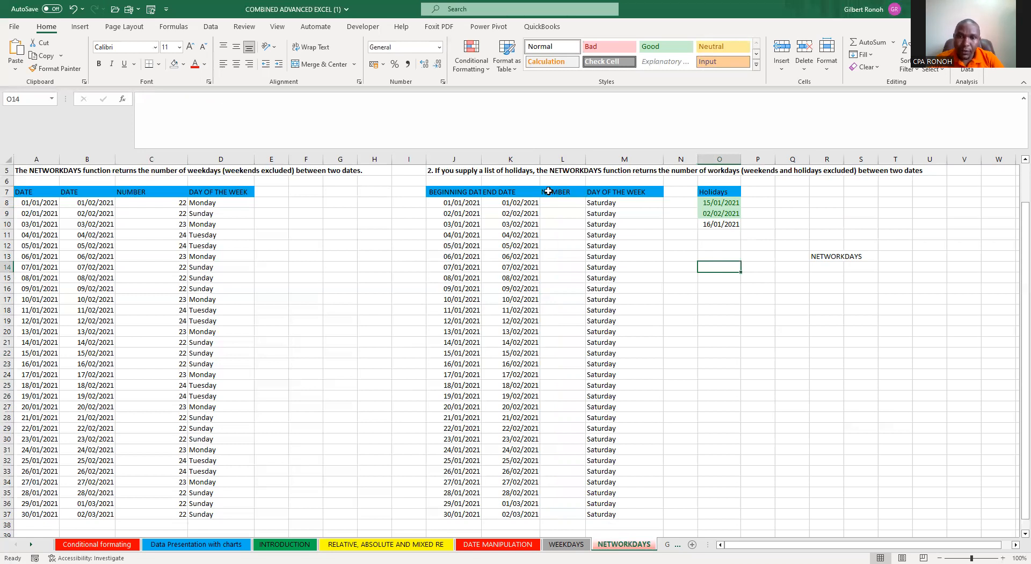
Step: Enter =NETWORKDAYS(J8,K8,O8:O9) in L8 to count workdays excluding weekends and the two highlighted holidays
click(563, 203)
text(=)
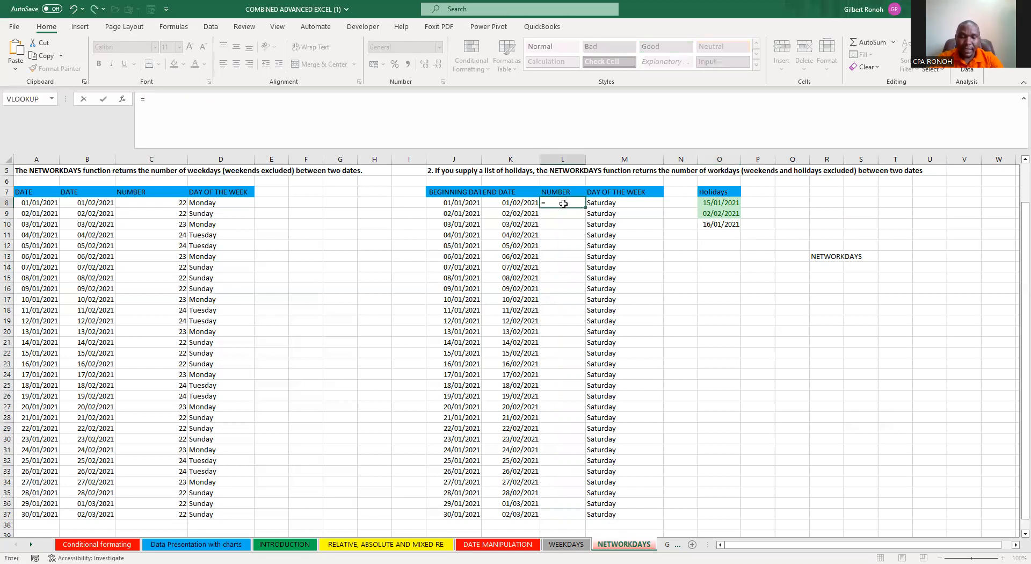
text(NET)
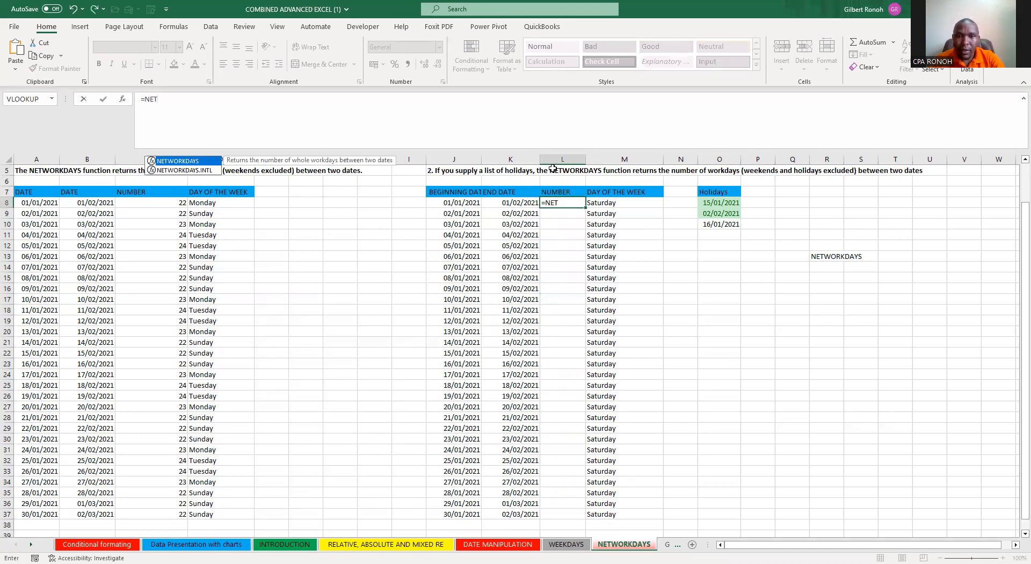
key(Tab)
click(457, 202)
text(,)
click(514, 206)
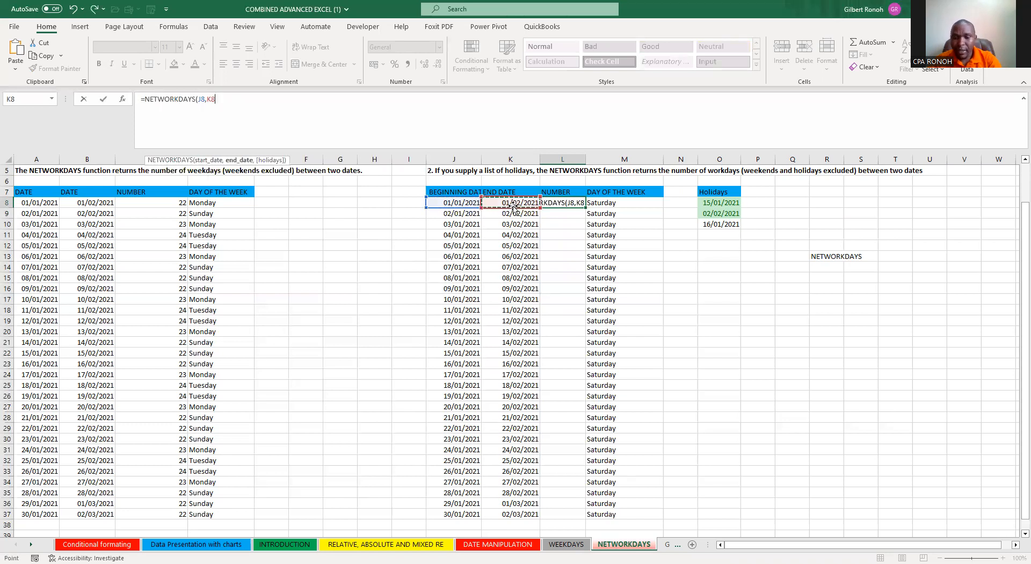
text(,)
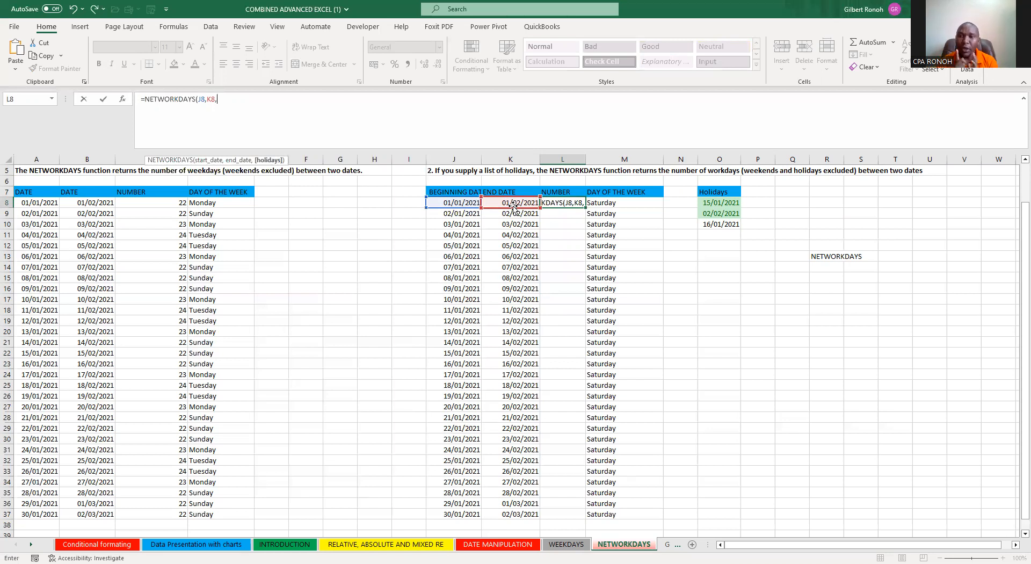
click(719, 202)
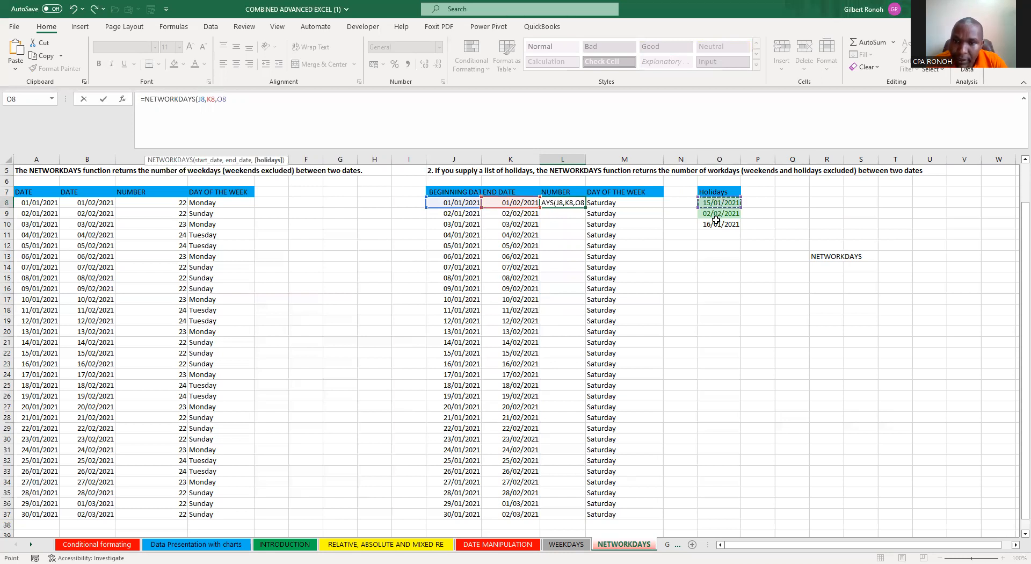
drag(718, 204, 717, 214)
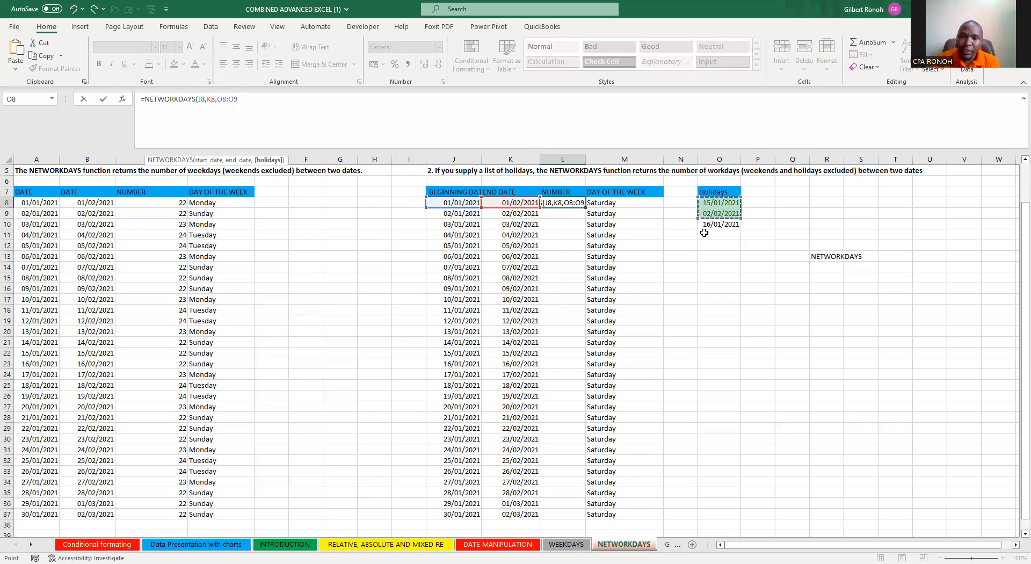
key(Return)
Step: Compare the workday count in L8 with the one in C8 and check the first holiday date
click(590, 212)
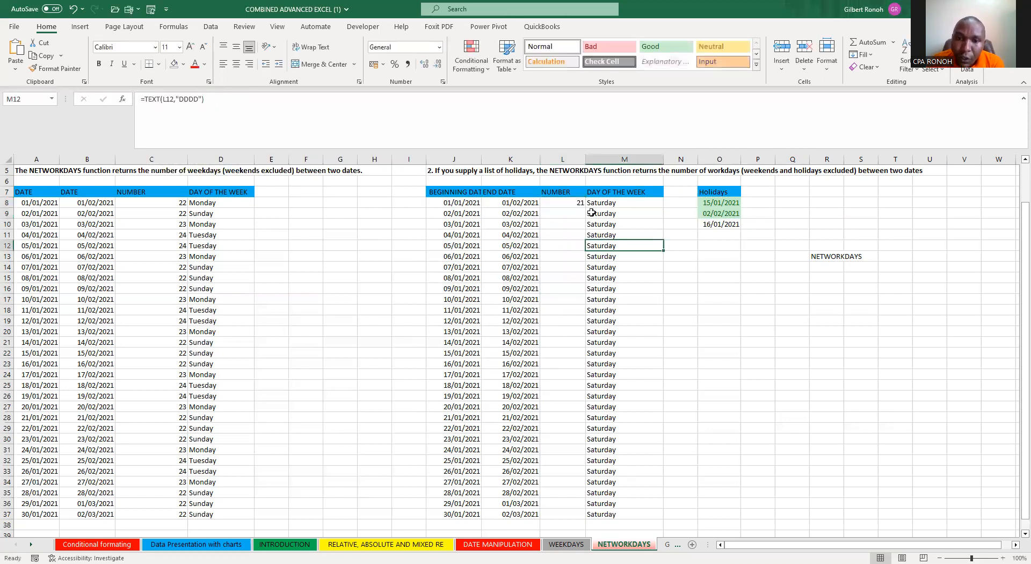
click(568, 204)
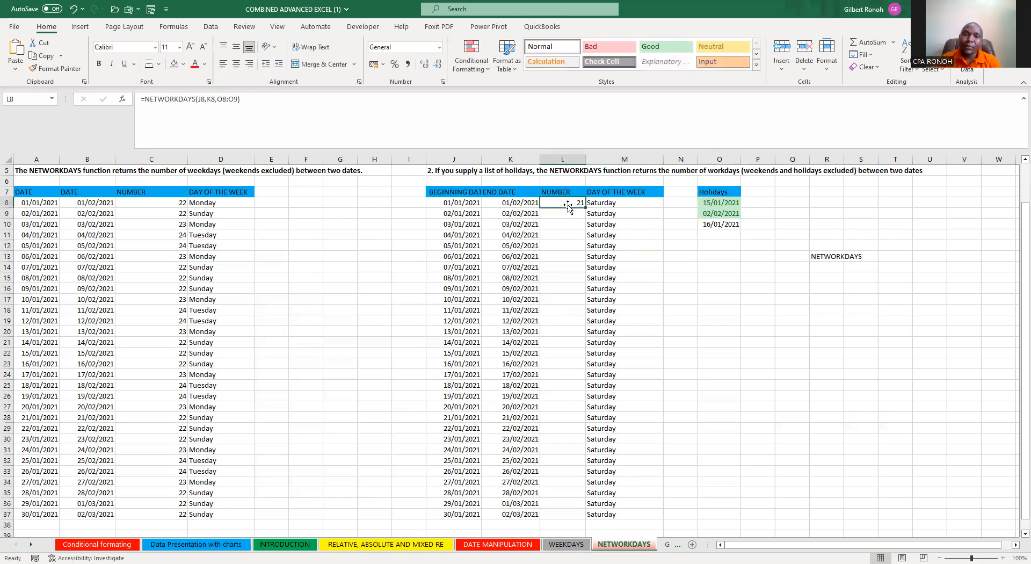
click(173, 202)
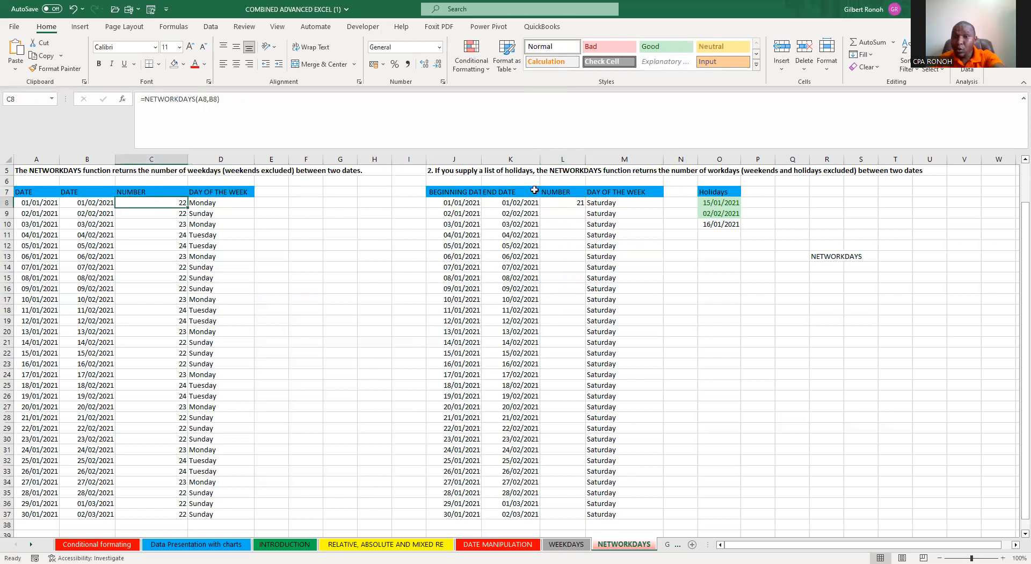
click(568, 202)
click(722, 203)
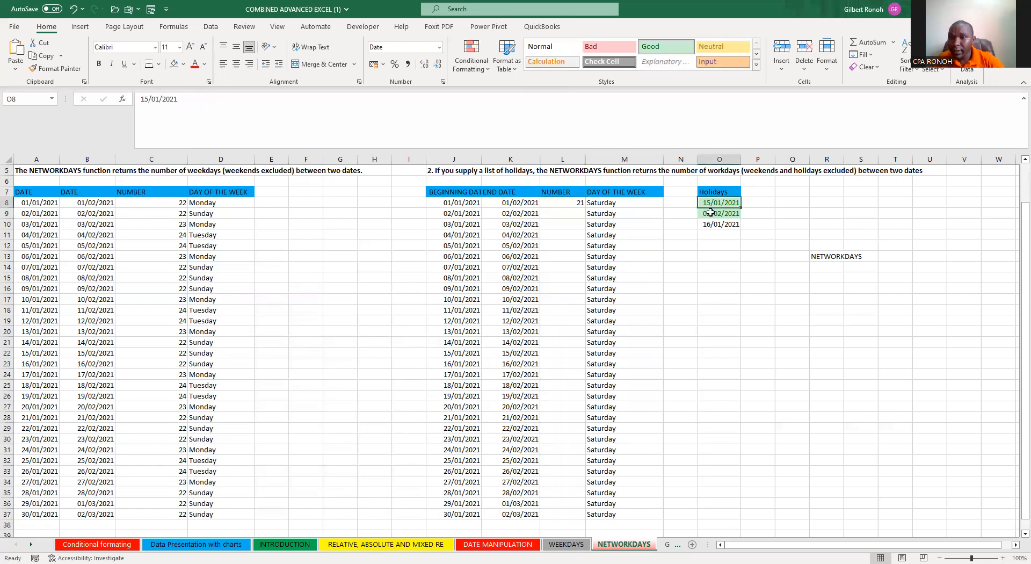
Step: Fill the holiday-aware NETWORKDAYS formula from L8 down to L37 and review the column against the Holidays list
click(561, 204)
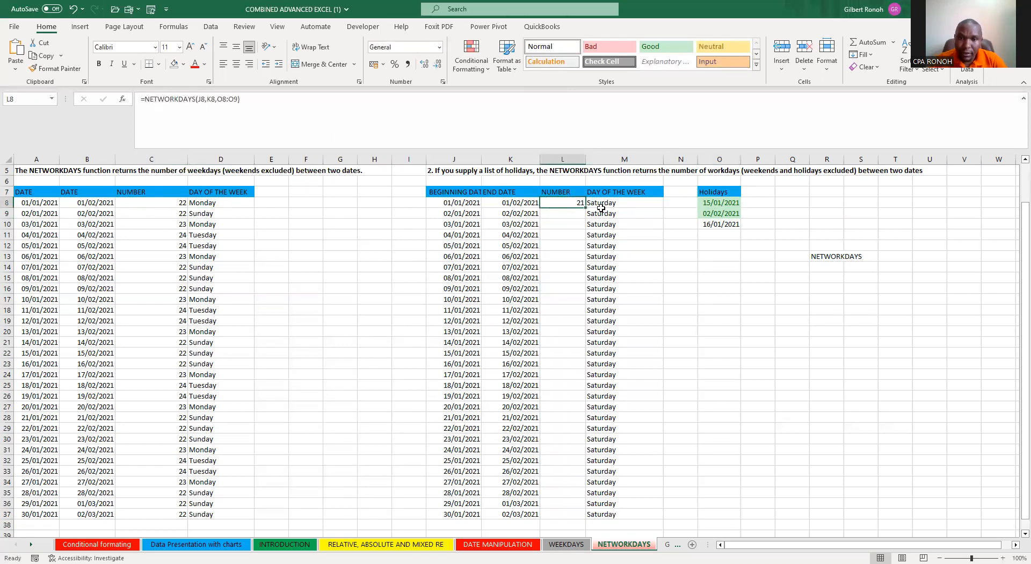
double_click(584, 207)
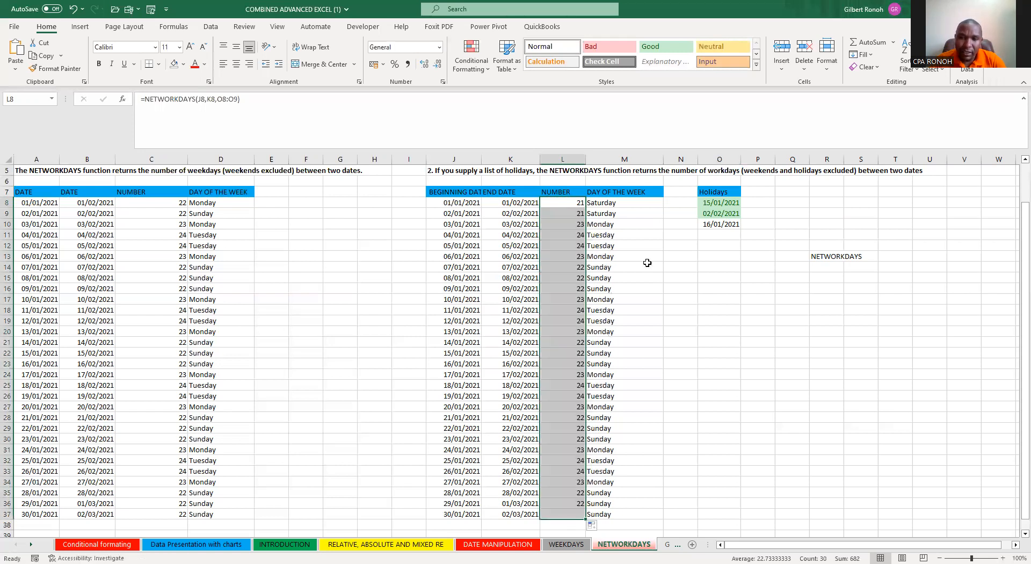
scroll(647, 263, down, 3)
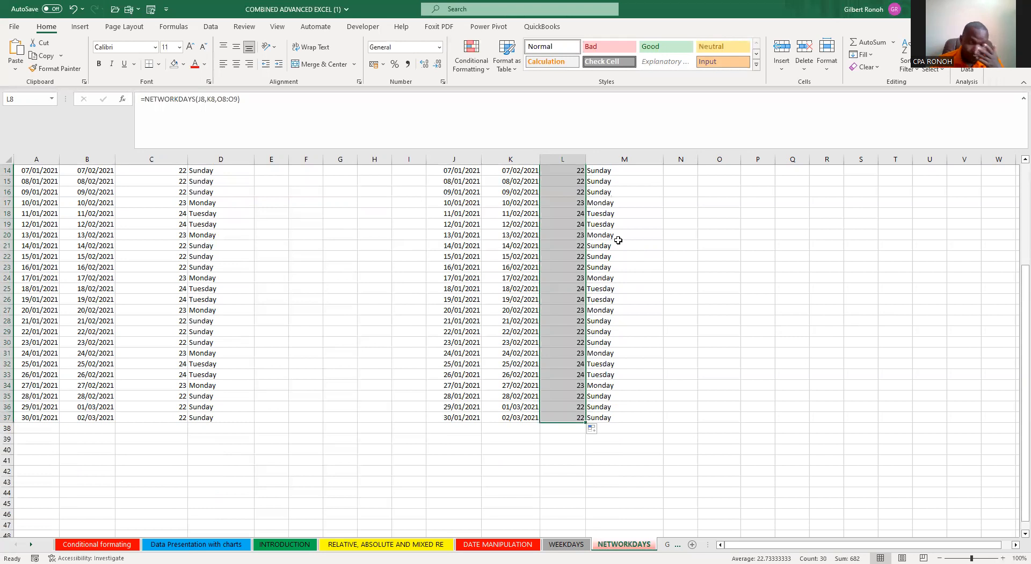
scroll(746, 327, up, 5)
drag(738, 236, 735, 485)
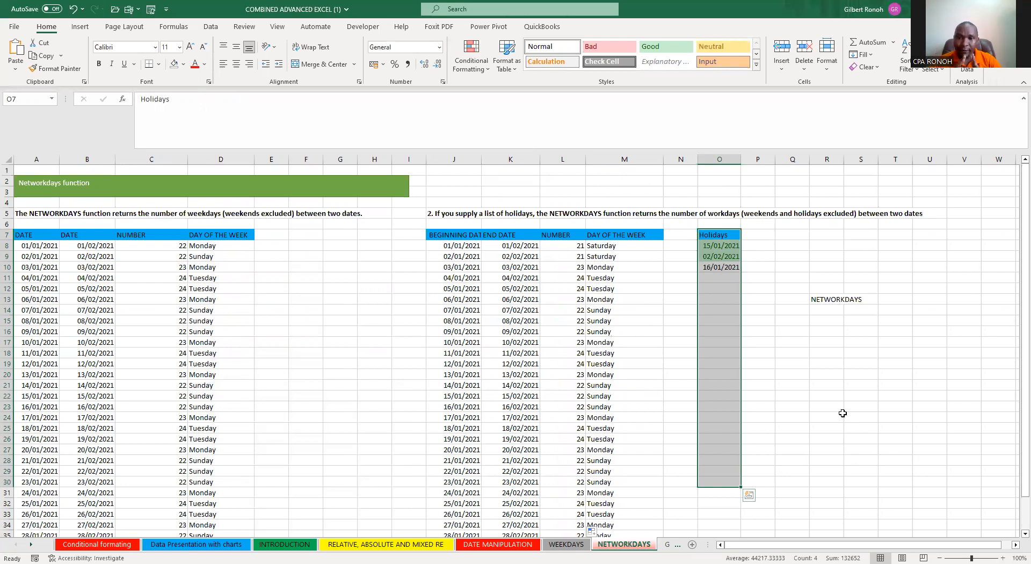
click(792, 406)
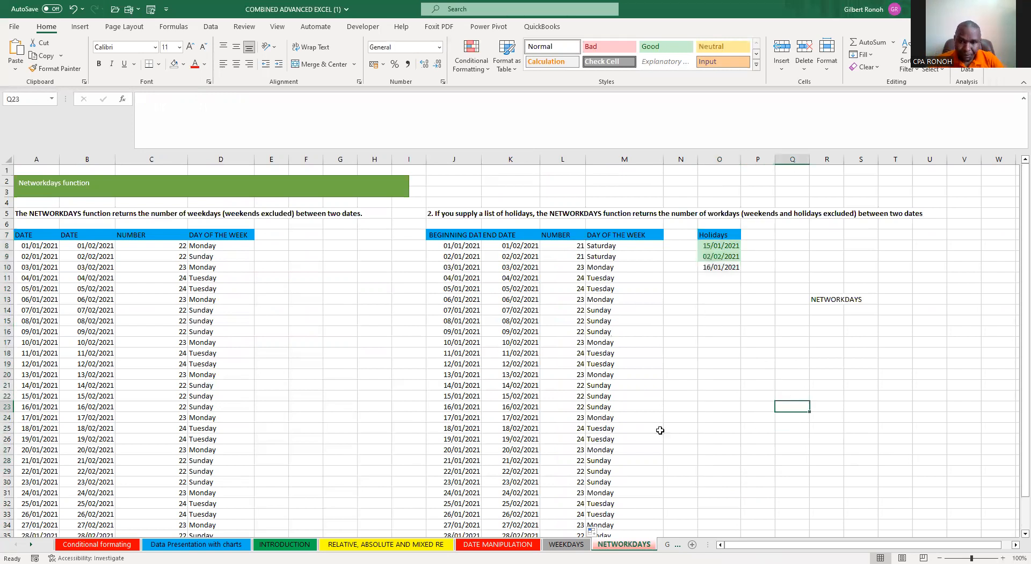